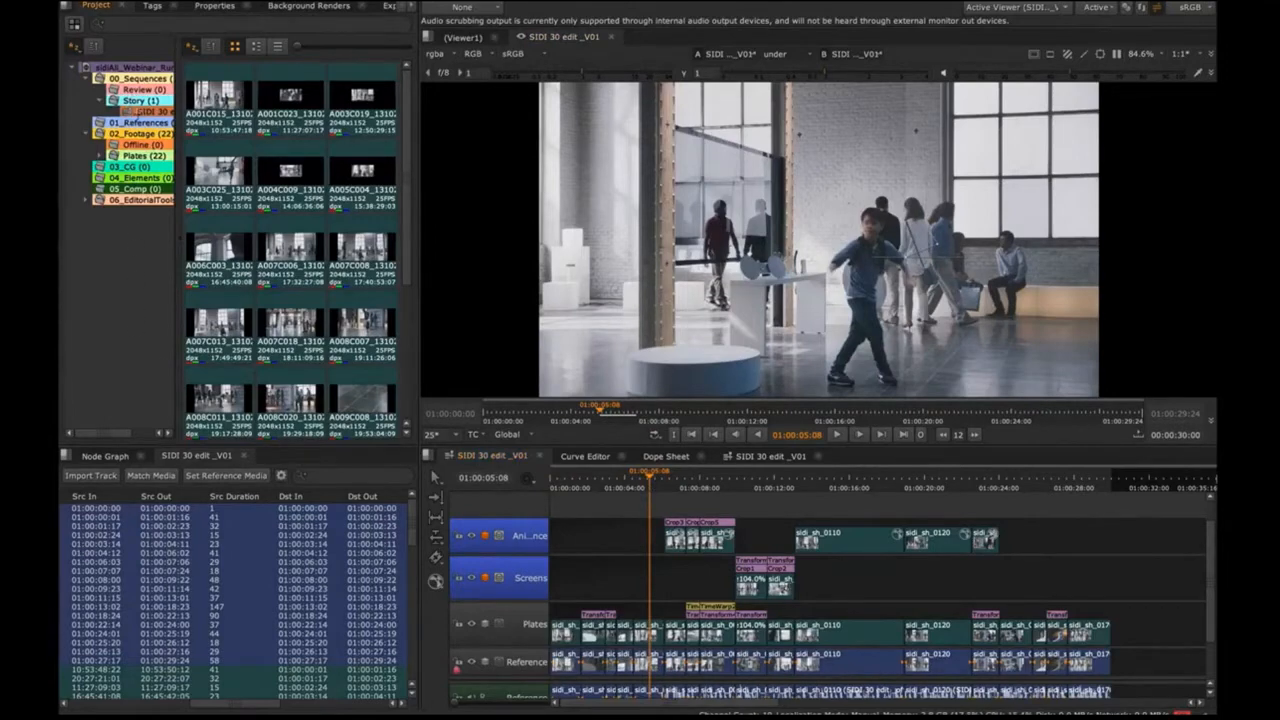
click(138, 123)
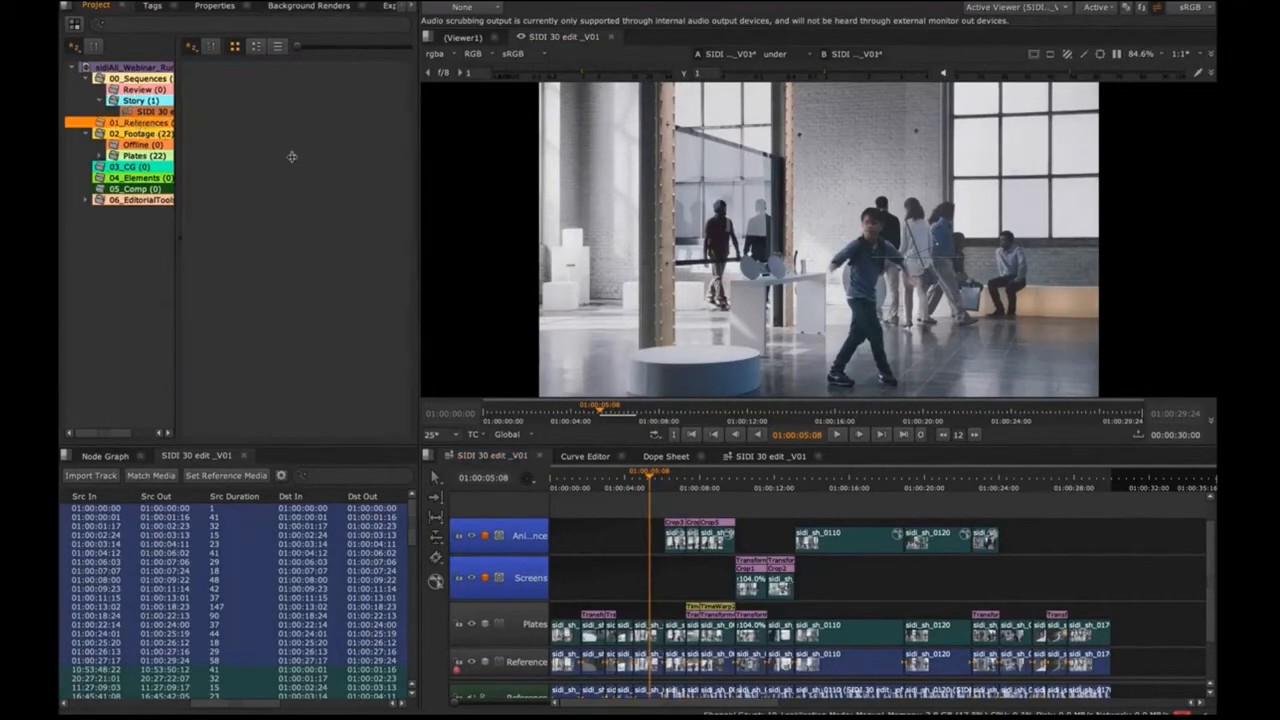
right_click(243, 119)
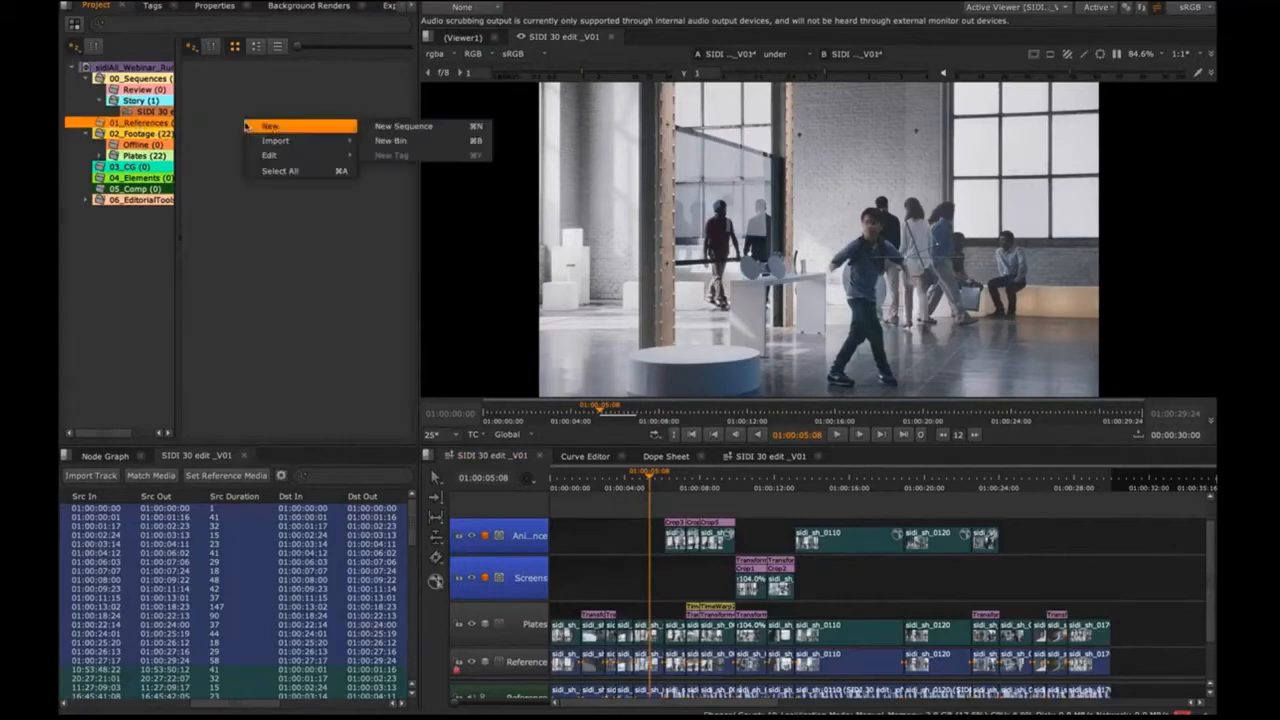
click(229, 202)
Import the ArtWork folder from sidiAli/02_Footage into the 04_Elements bin, using the {supportedfiles} include pattern
click(152, 178)
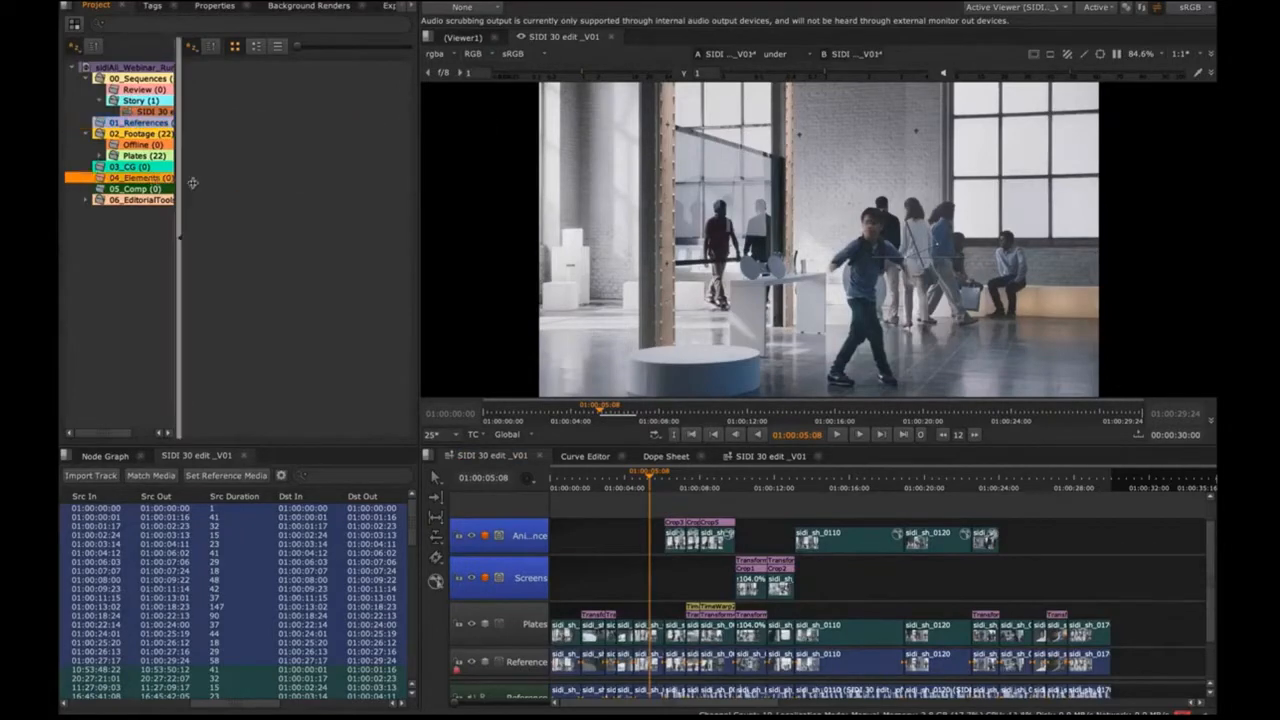
right_click(237, 129)
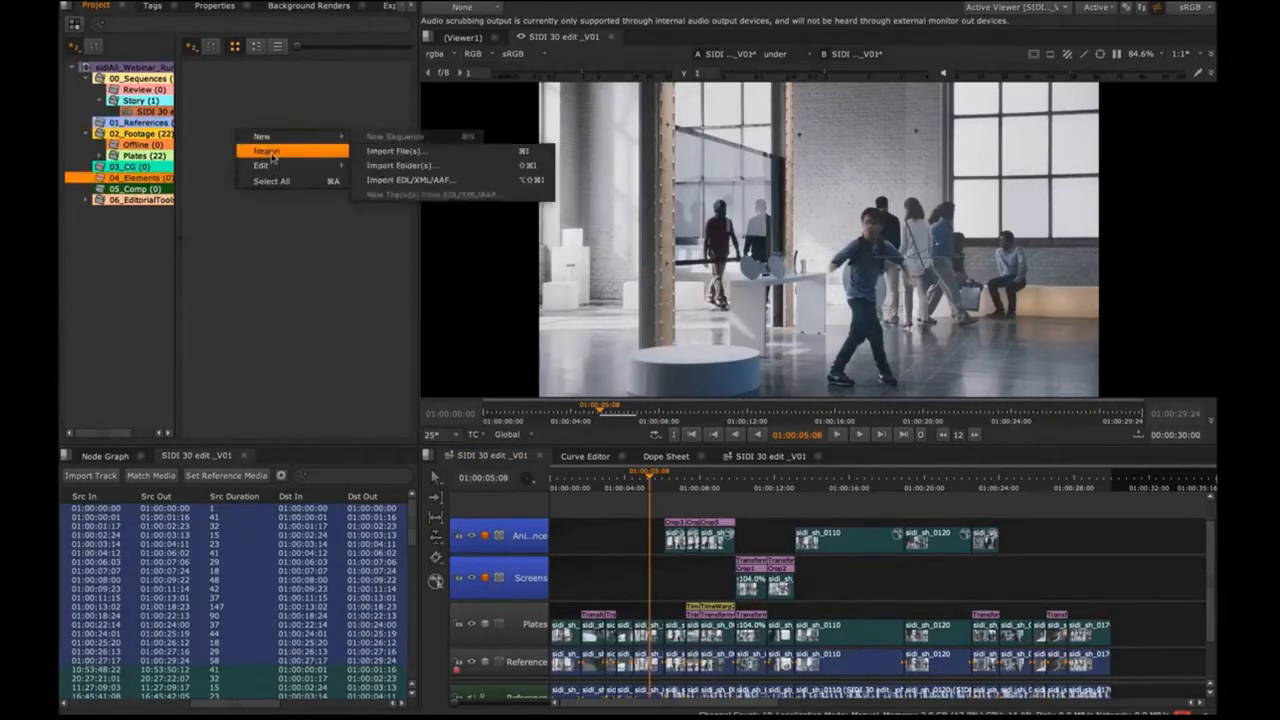
mouse_move(308, 156)
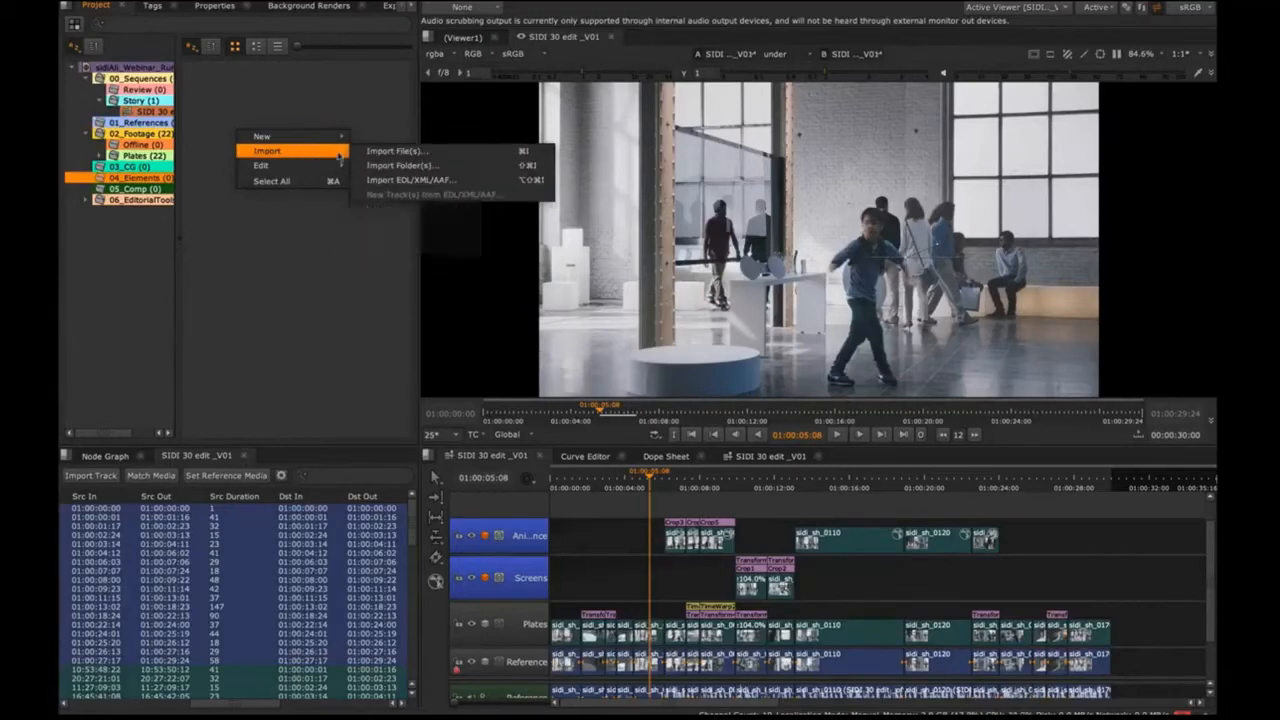
click(392, 166)
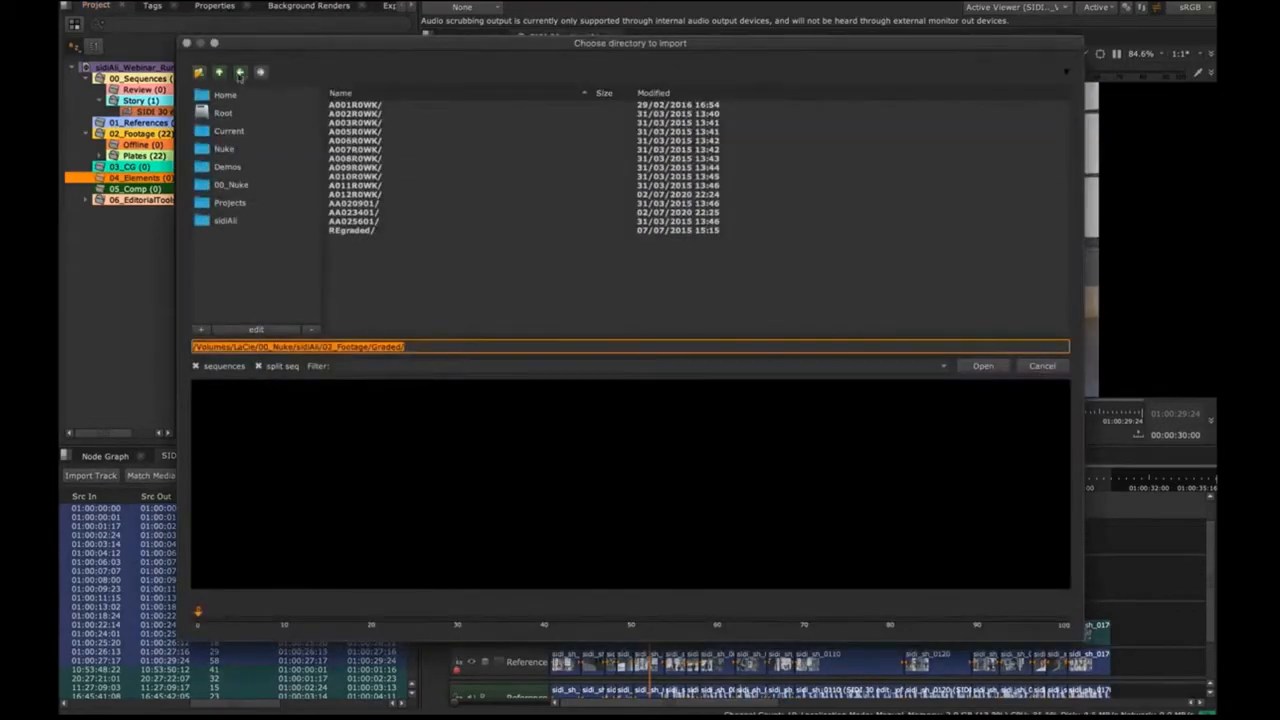
click(220, 72)
double_click(352, 105)
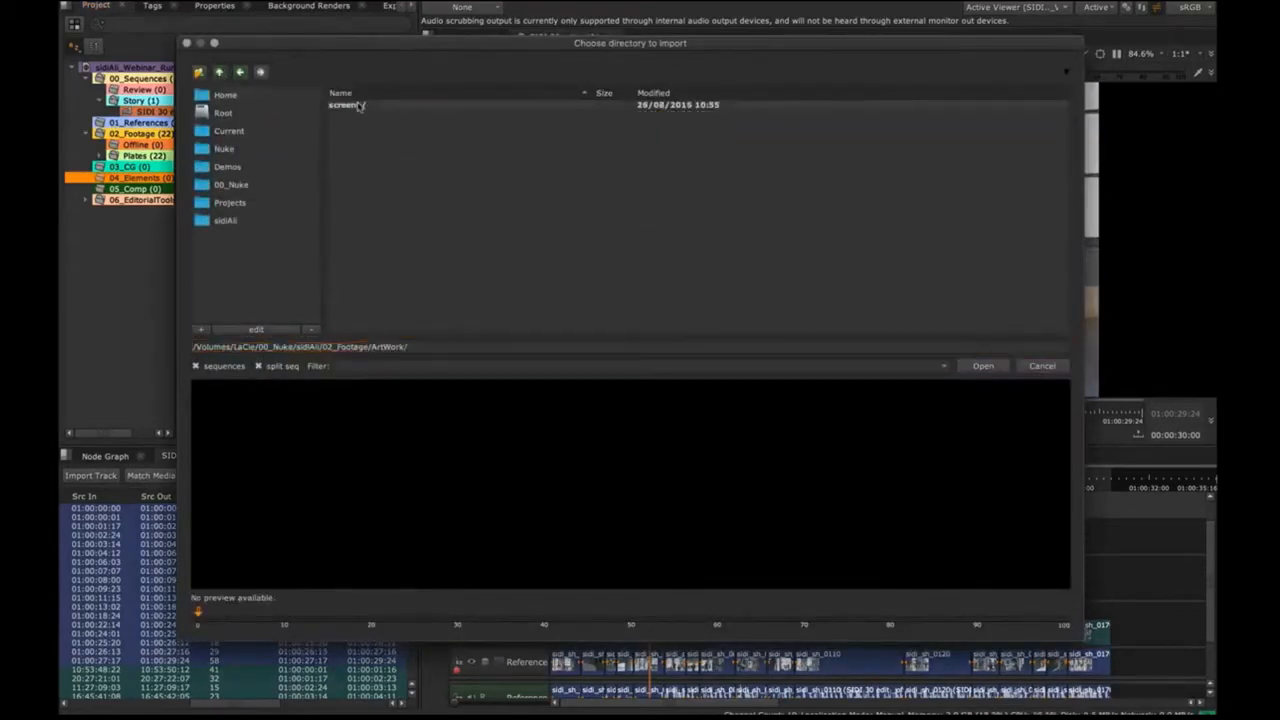
click(986, 367)
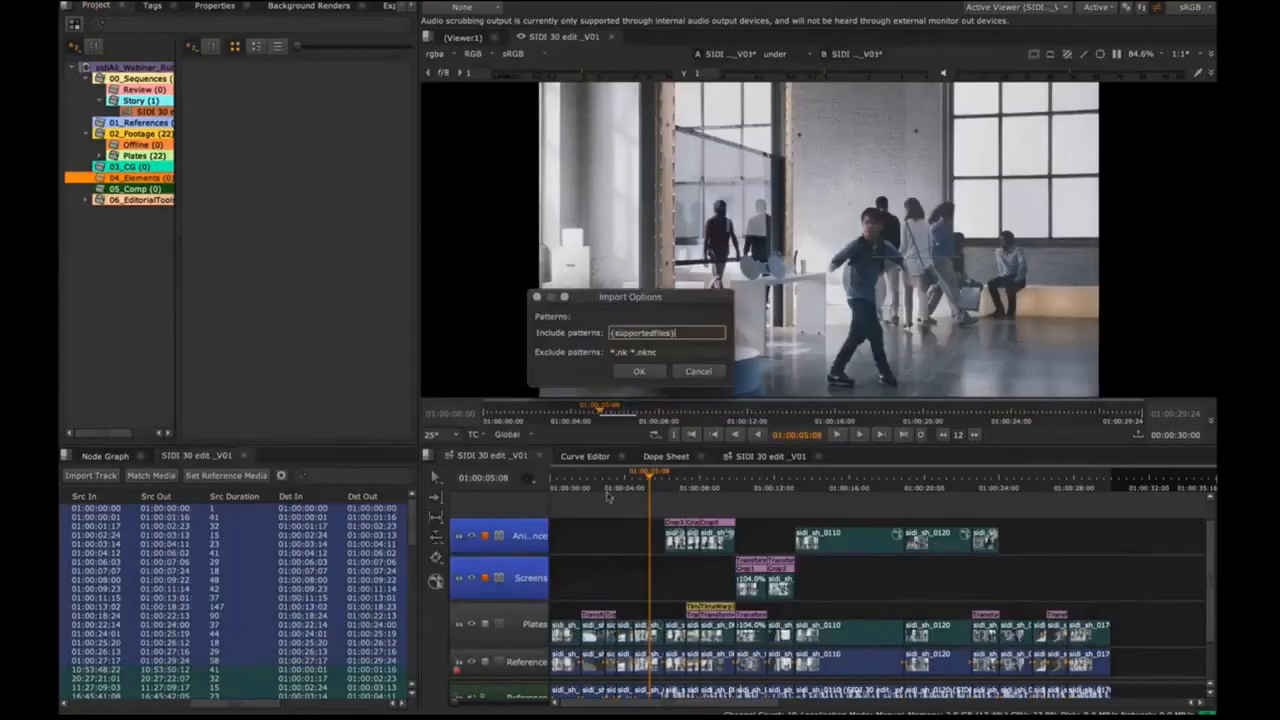
double_click(683, 332)
click(639, 372)
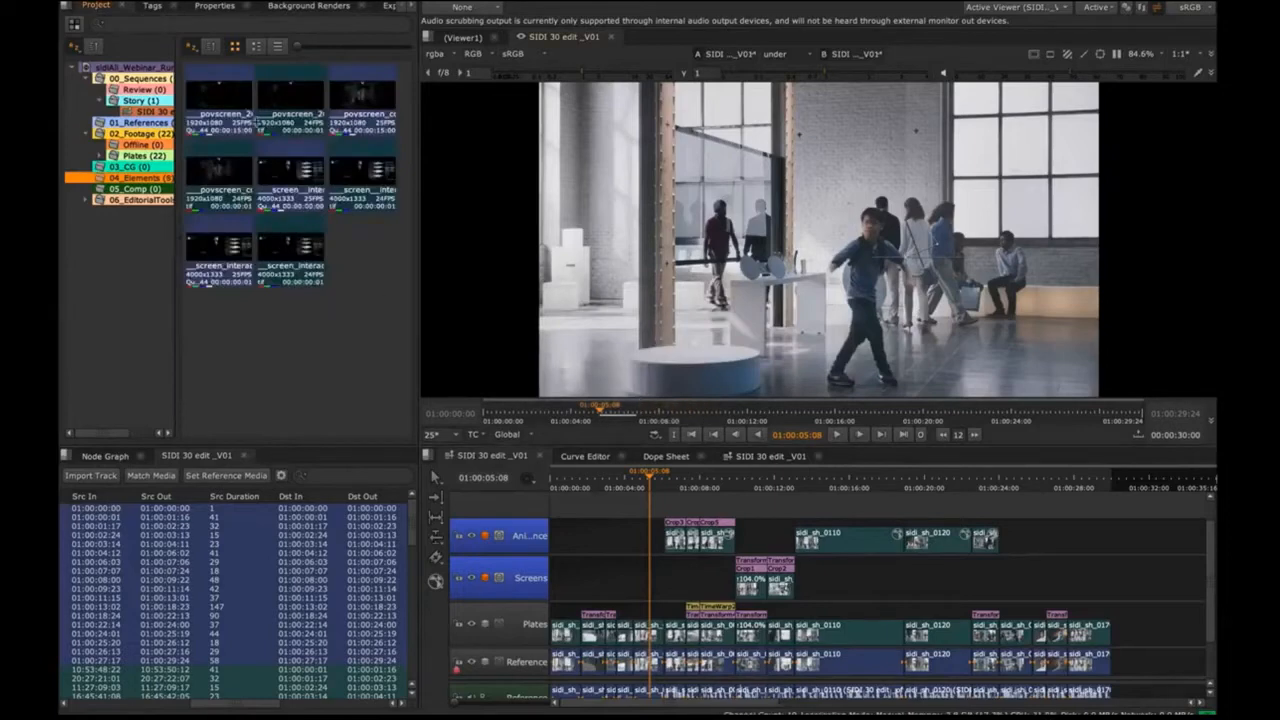
Preview the imported povscreen_2611 and povscreen_comped_2611 movie clips from the 04_Elements bin in the viewer
double_click(231, 96)
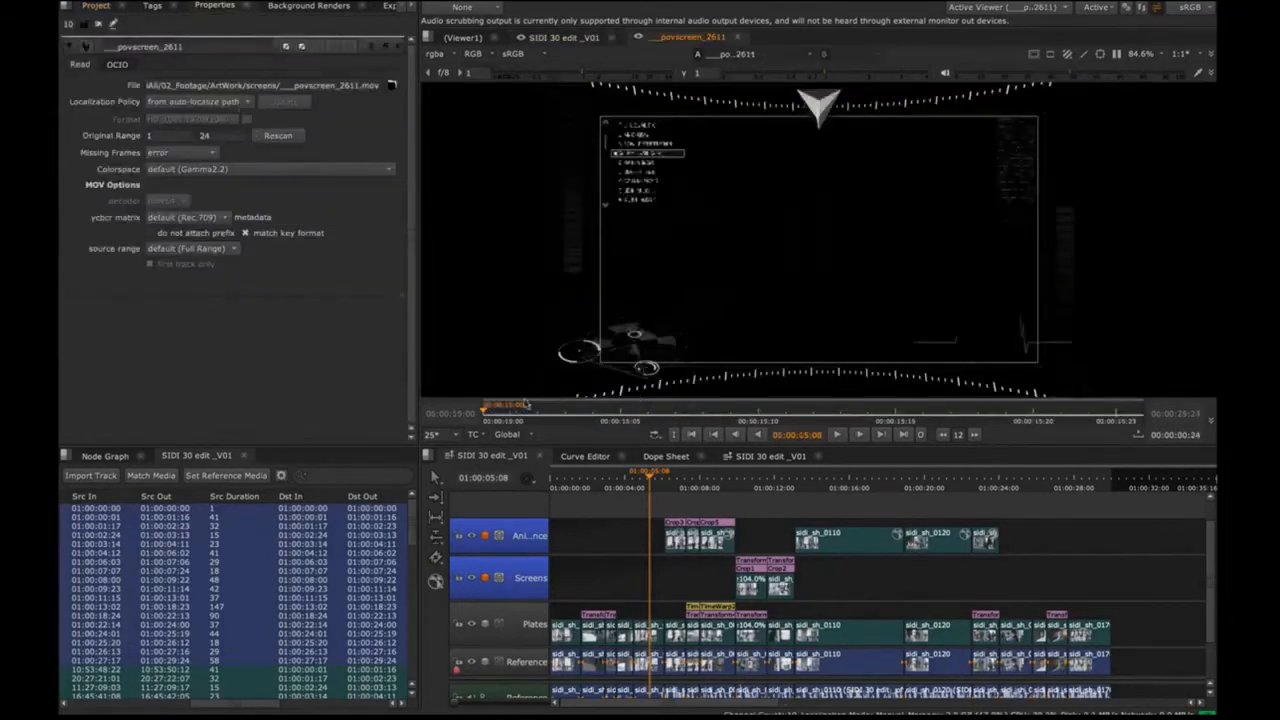
drag(514, 412, 798, 434)
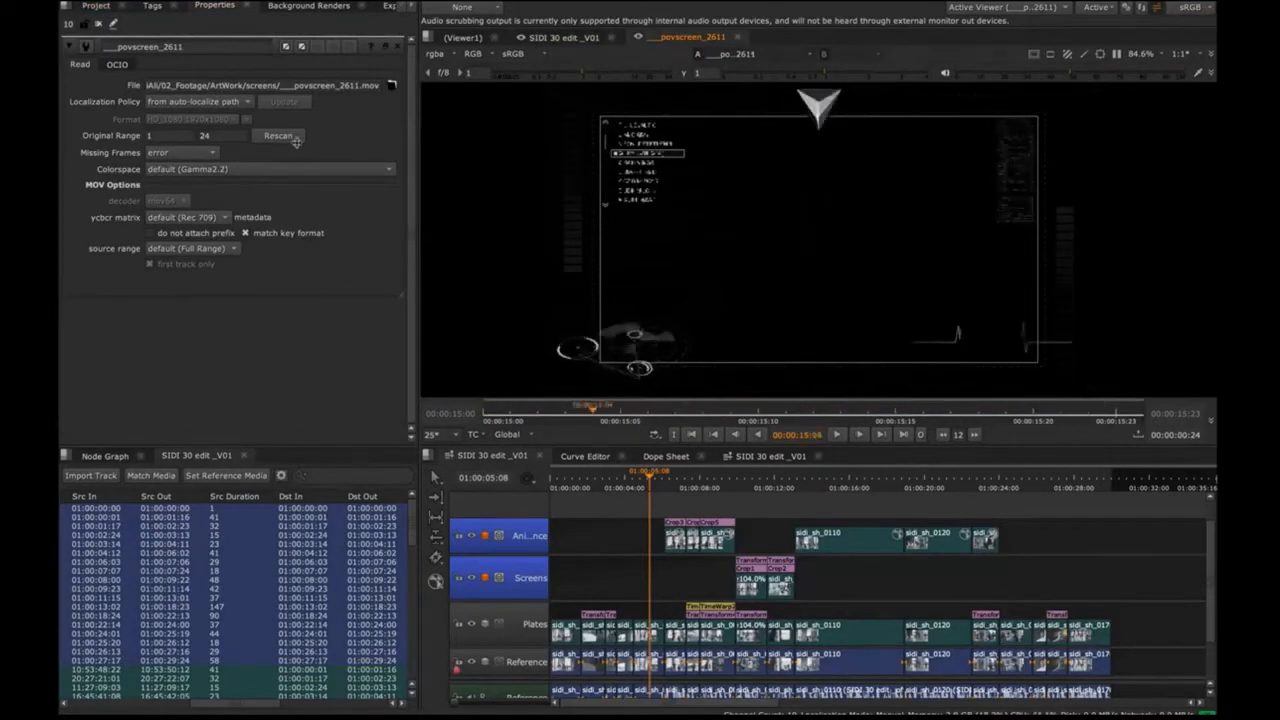
click(96, 6)
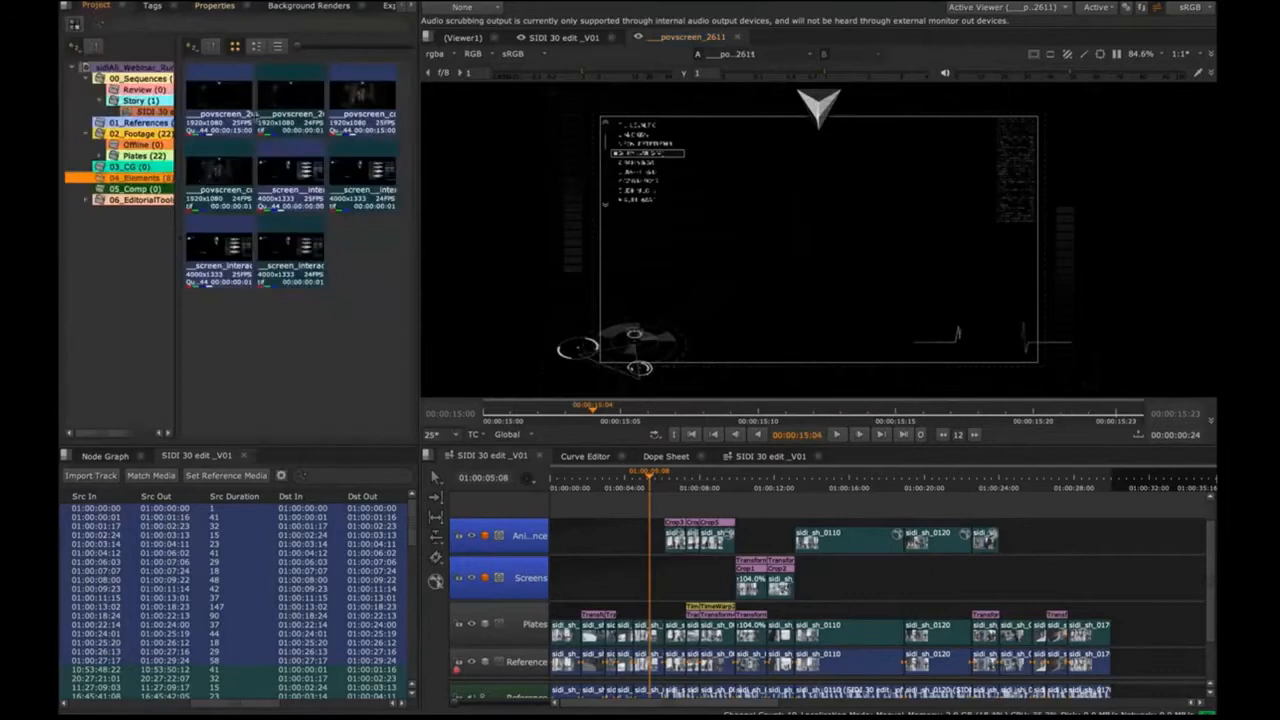
click(302, 102)
double_click(361, 97)
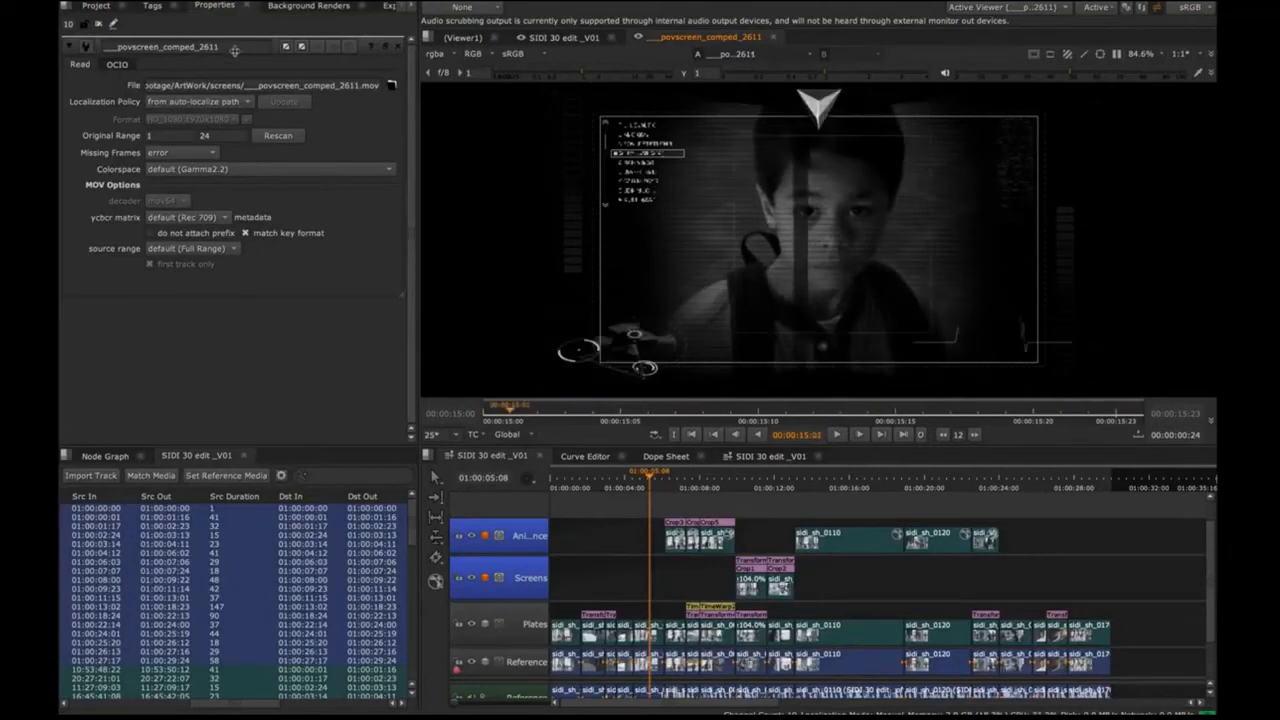
Preview the screen_interactive_look_2611 clip from the 04_Elements bin and scrub through its frames
click(100, 7)
click(294, 182)
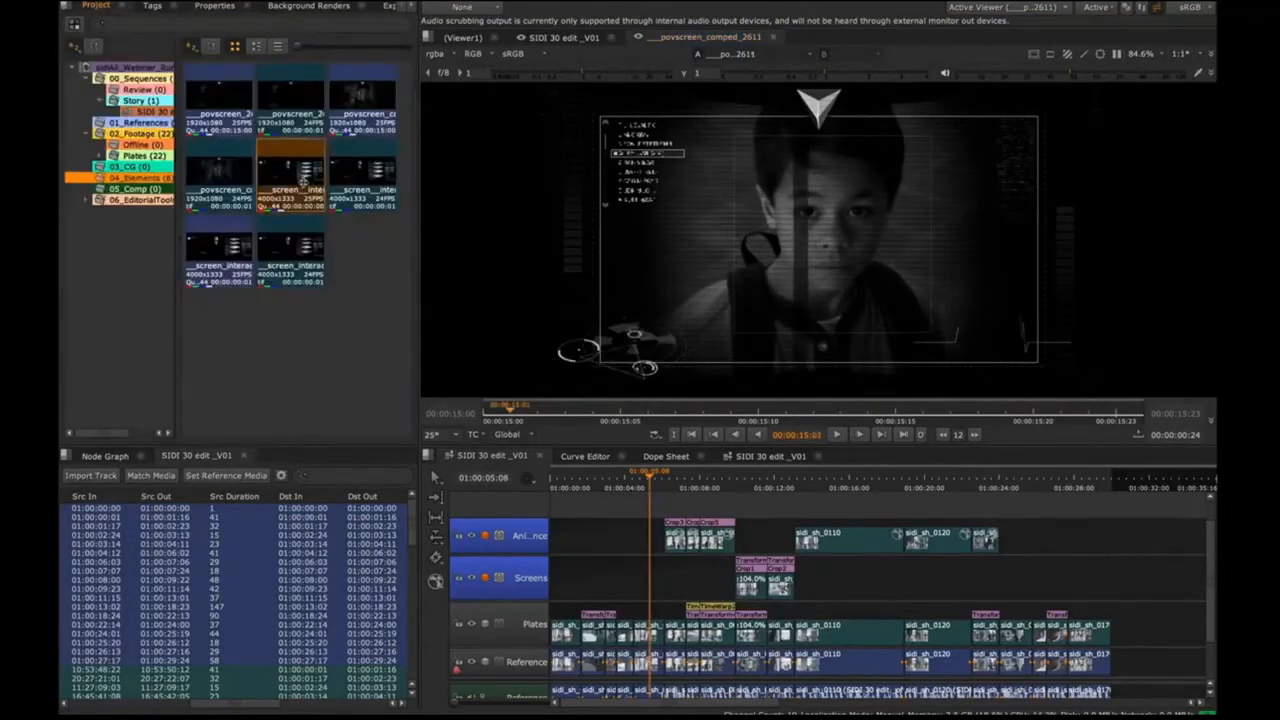
double_click(300, 178)
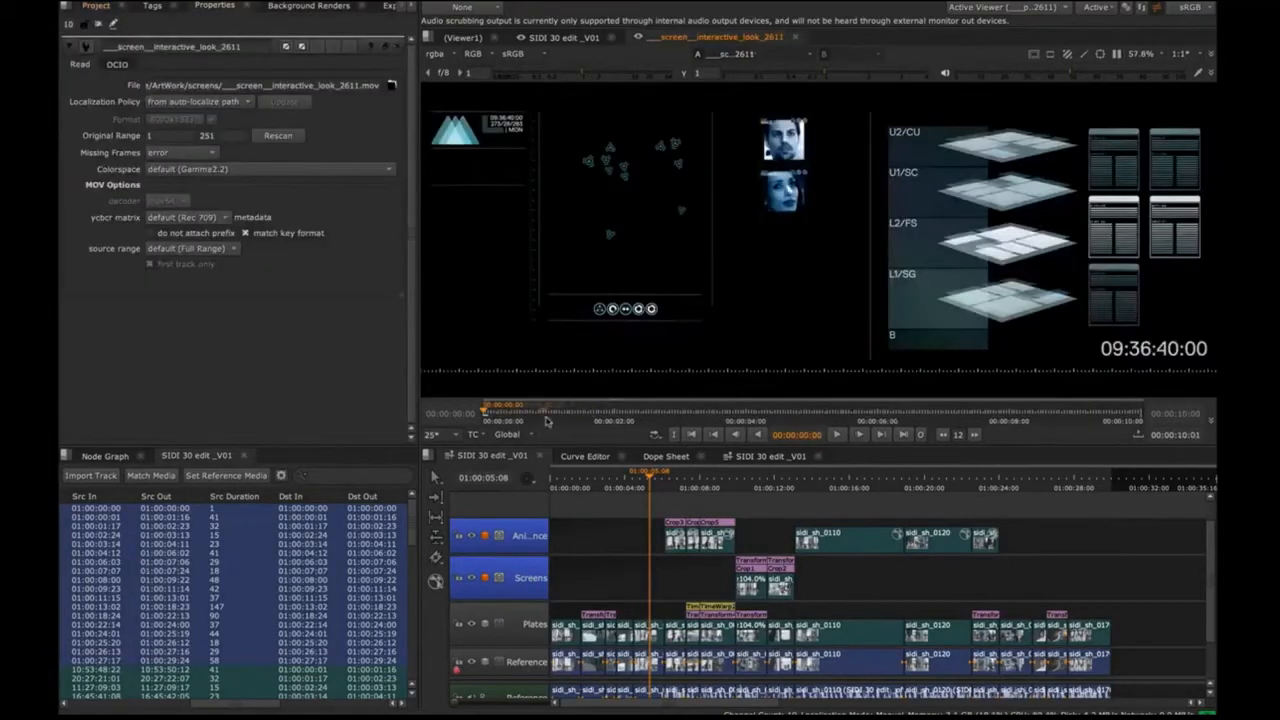
drag(757, 435, 555, 417)
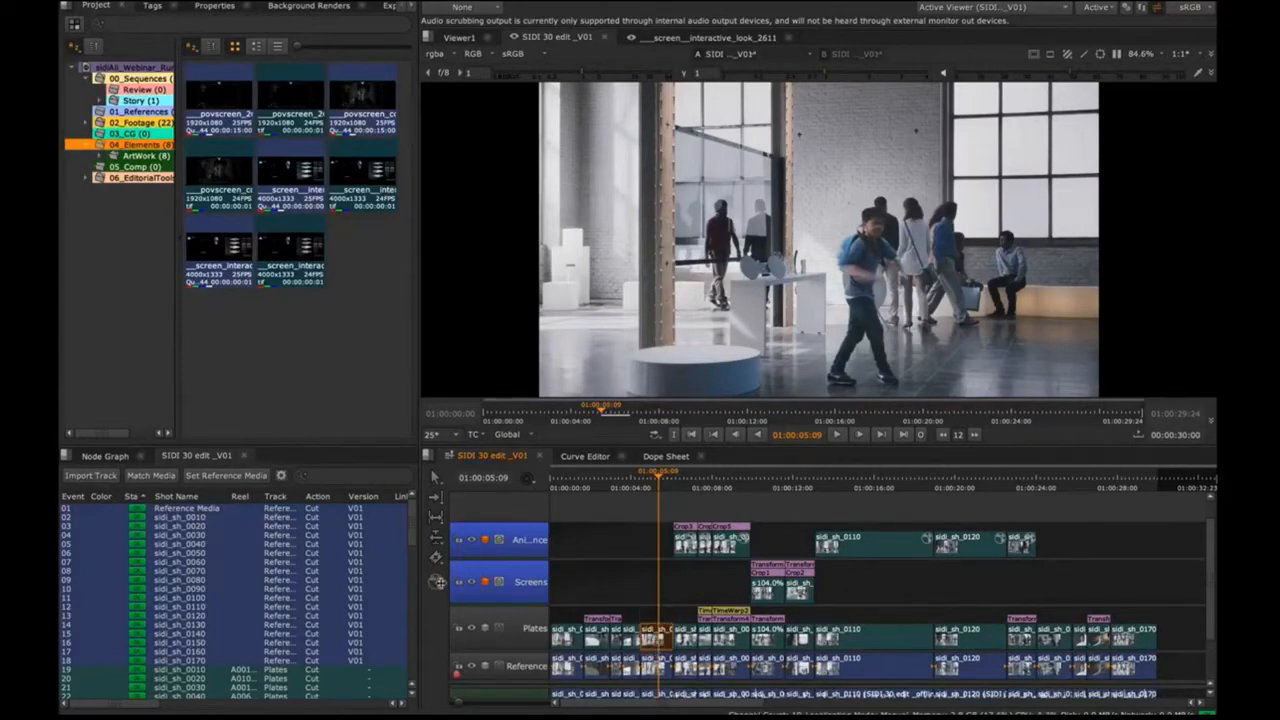
Check the project's export settings for the comp track name, export directory and shot preset
click(436, 581)
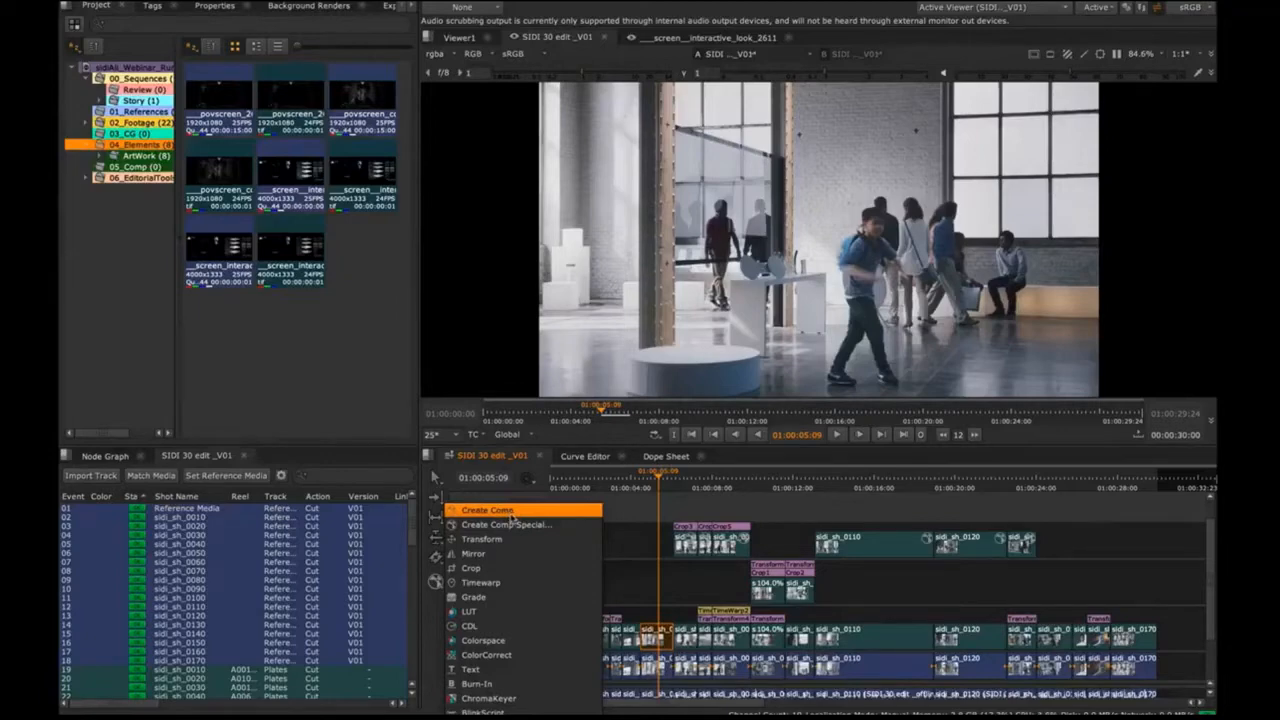
click(610, 508)
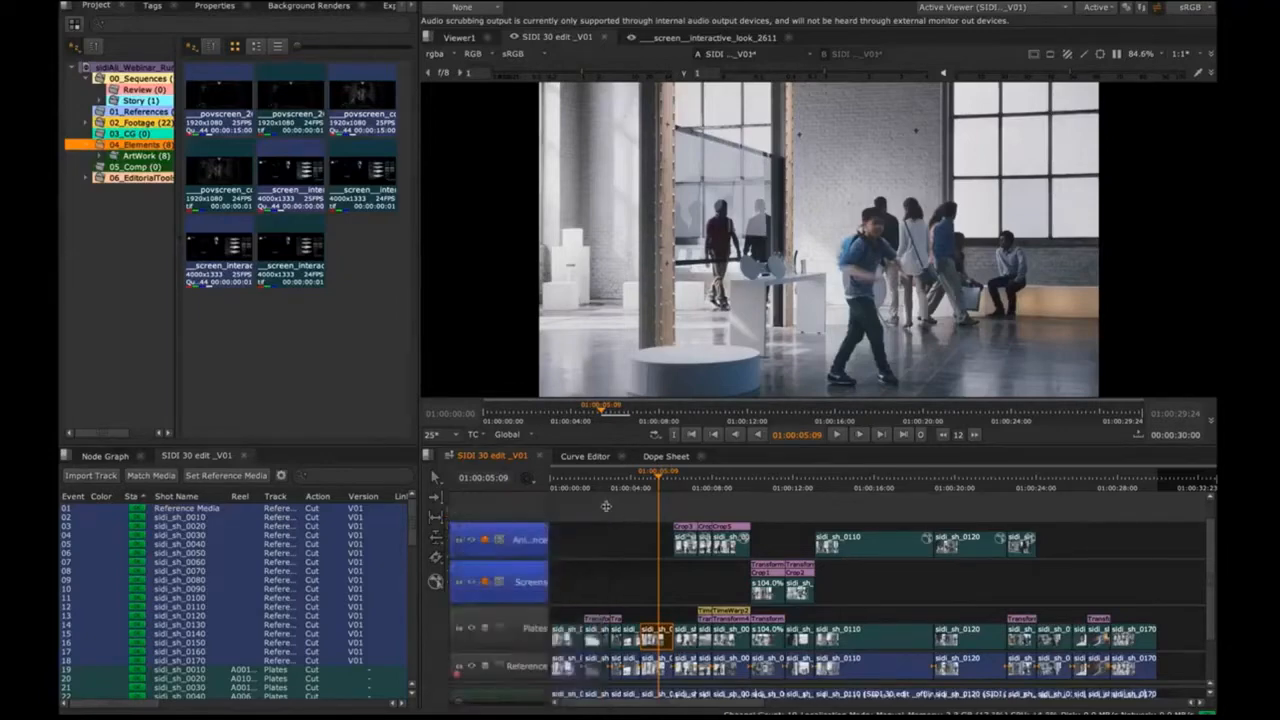
mouse_move(557, 7)
click(476, 5)
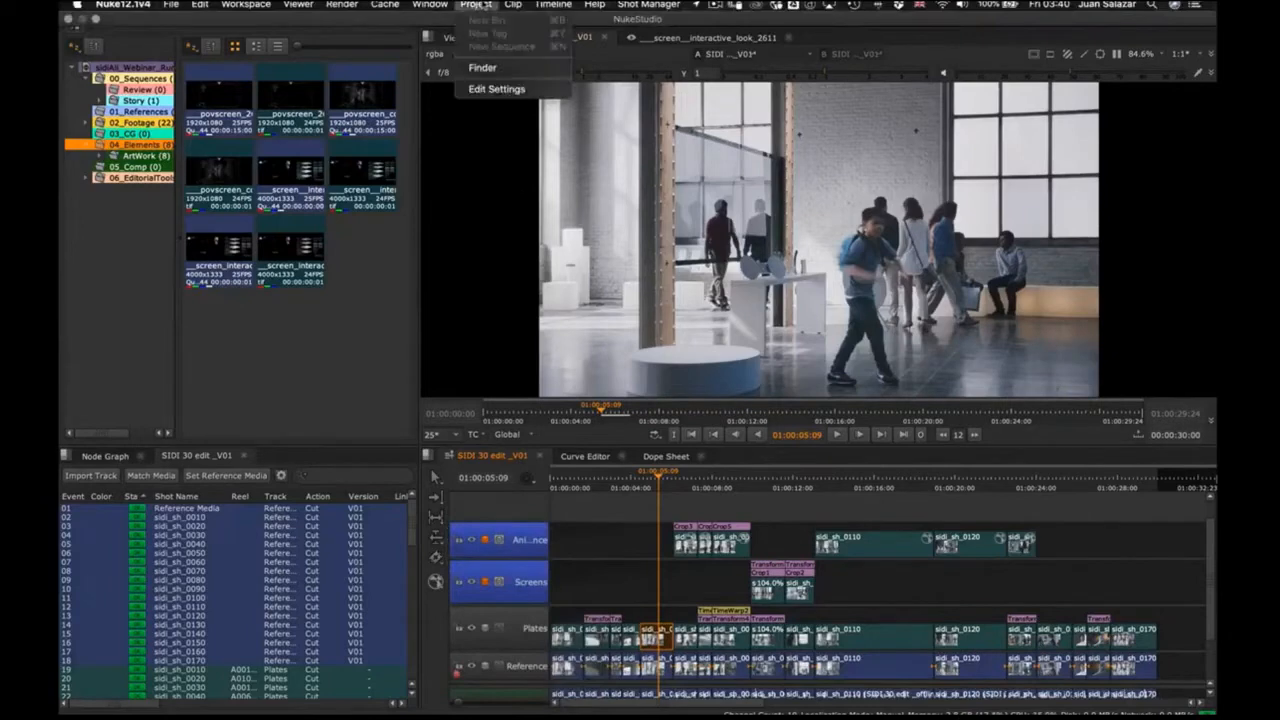
click(494, 89)
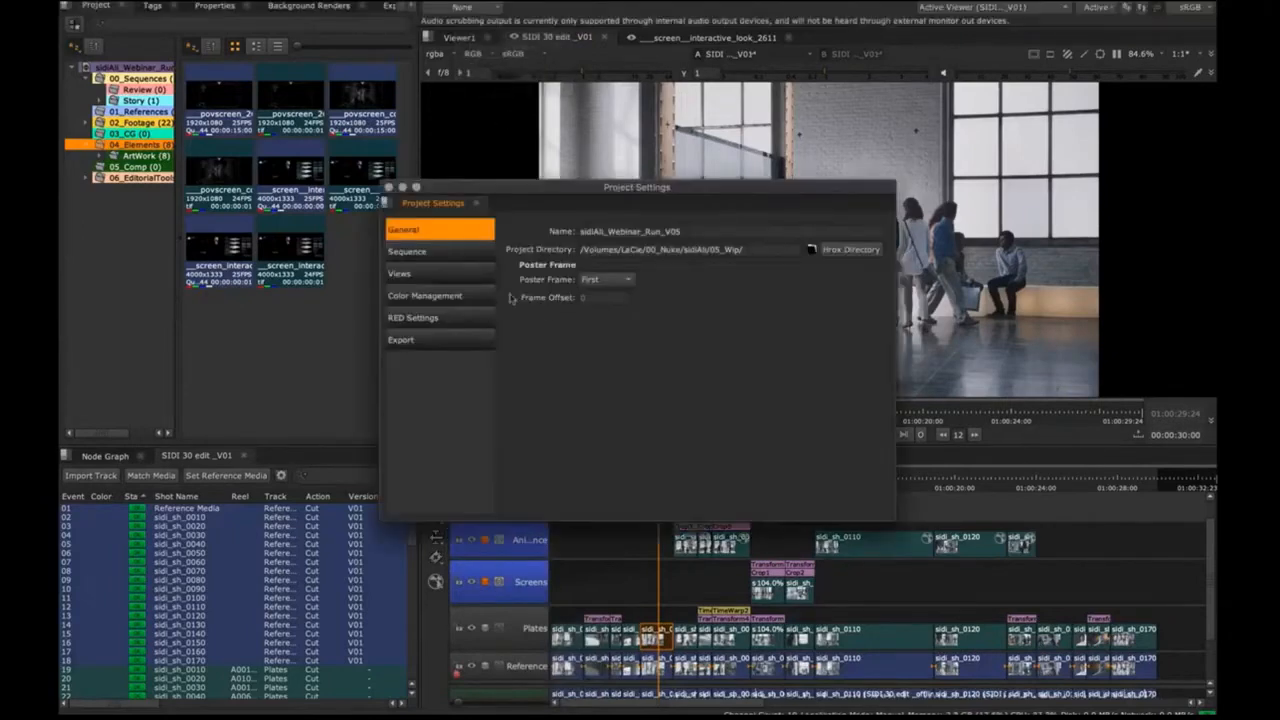
click(456, 341)
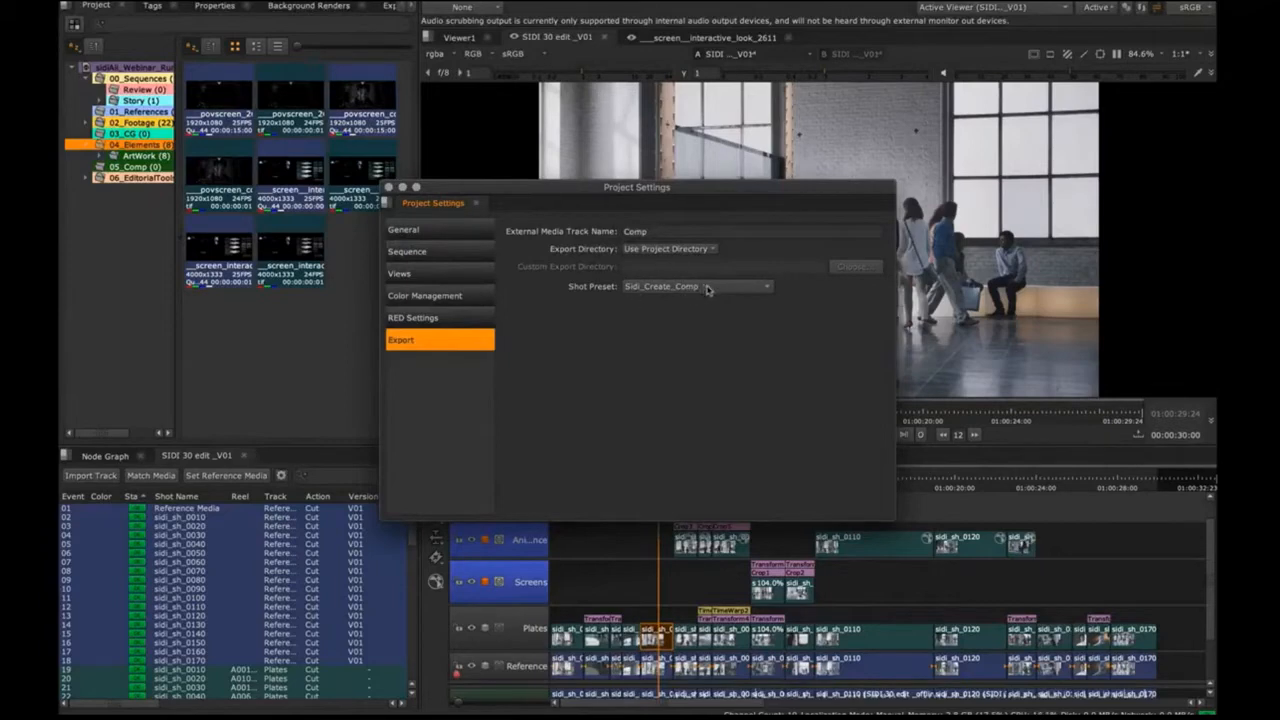
click(389, 188)
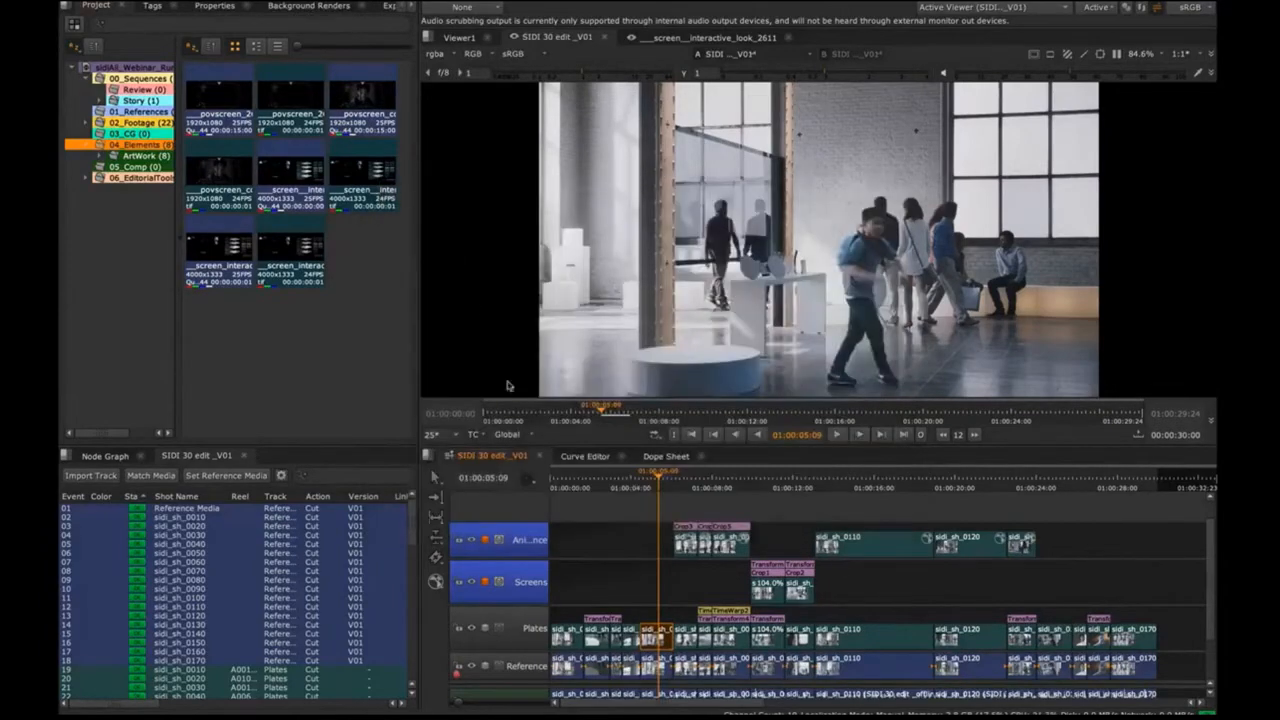
Create a comp from the selected Plates clip with Create Comp Special, using the Sidi_Create_Comp project preset, 12-frame handles and start frame 1001
click(435, 581)
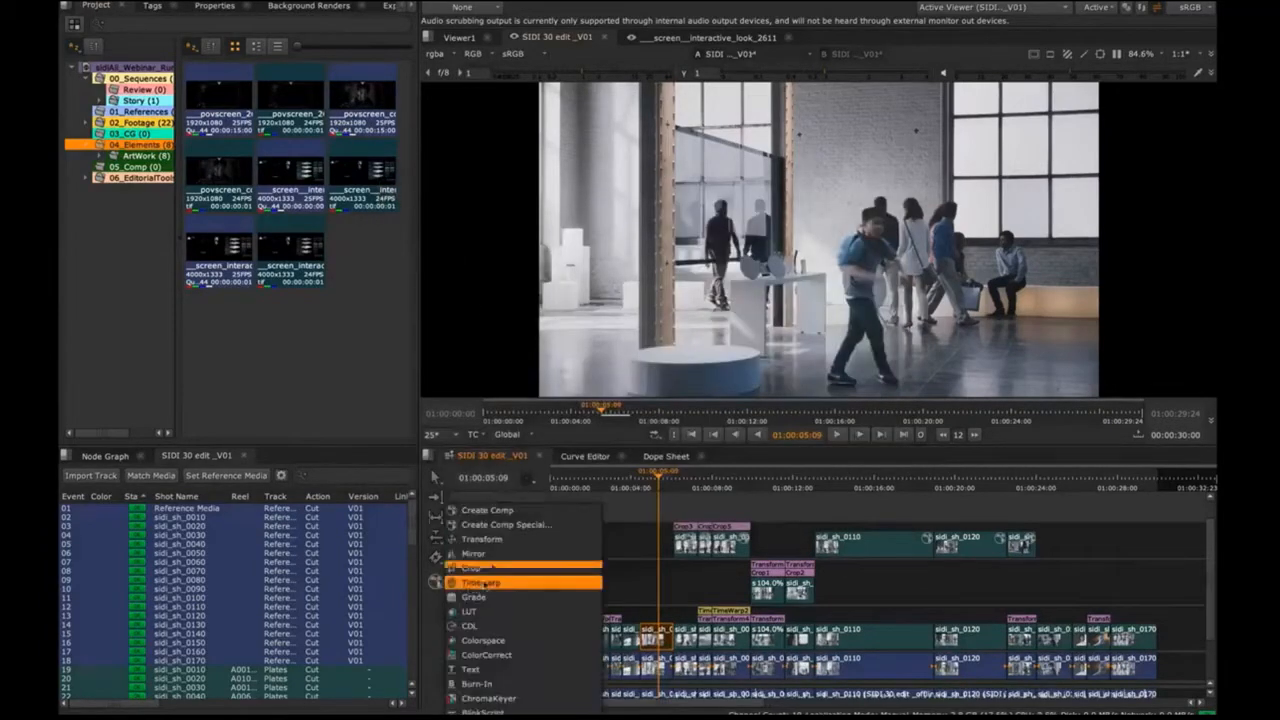
click(514, 526)
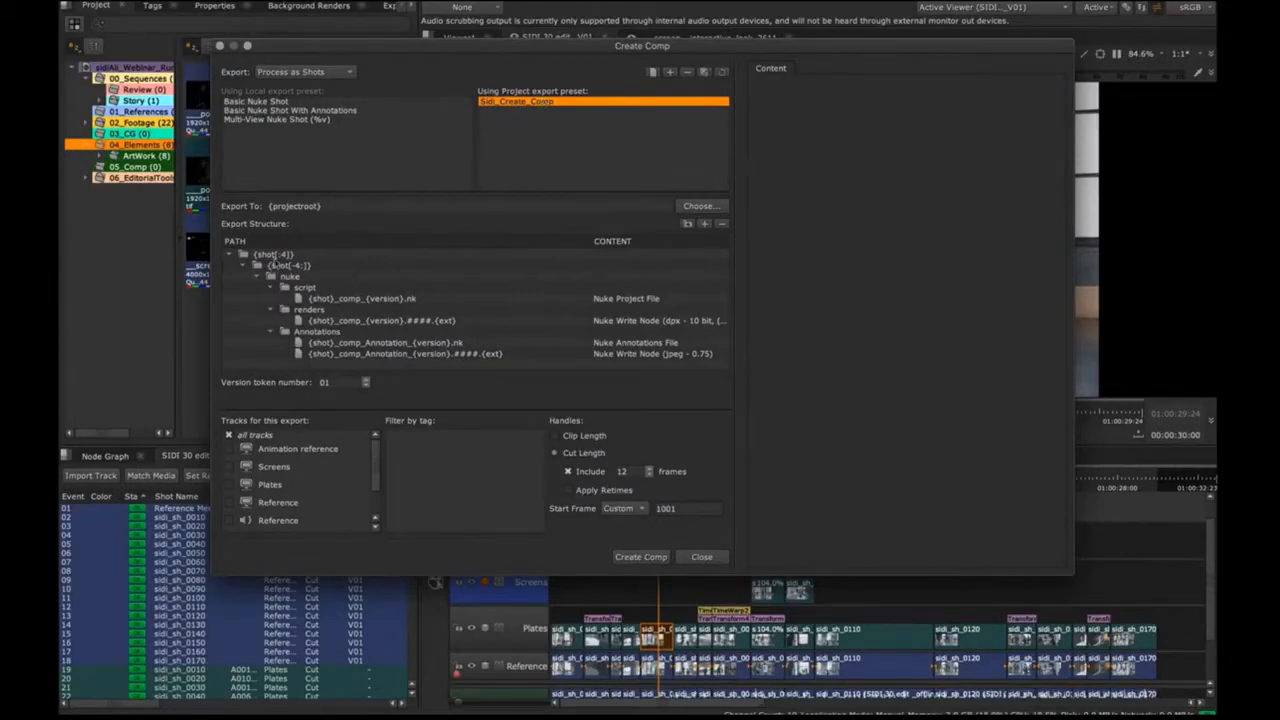
click(275, 256)
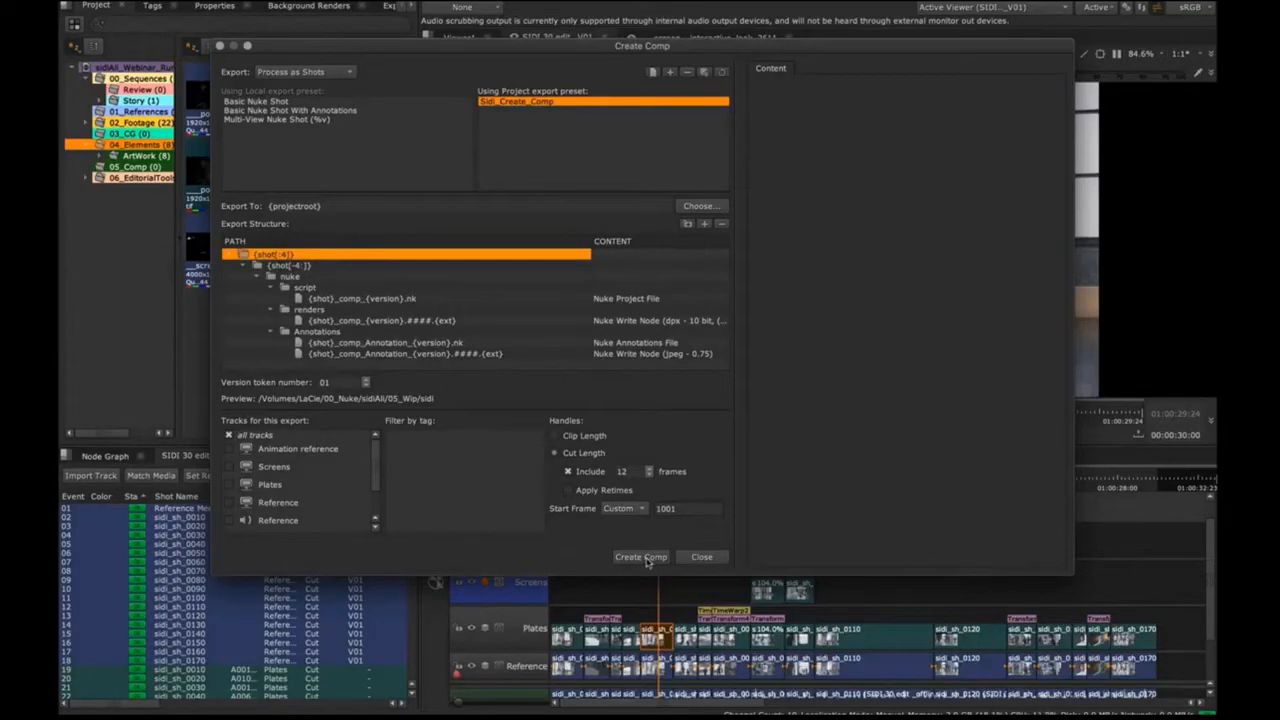
click(641, 557)
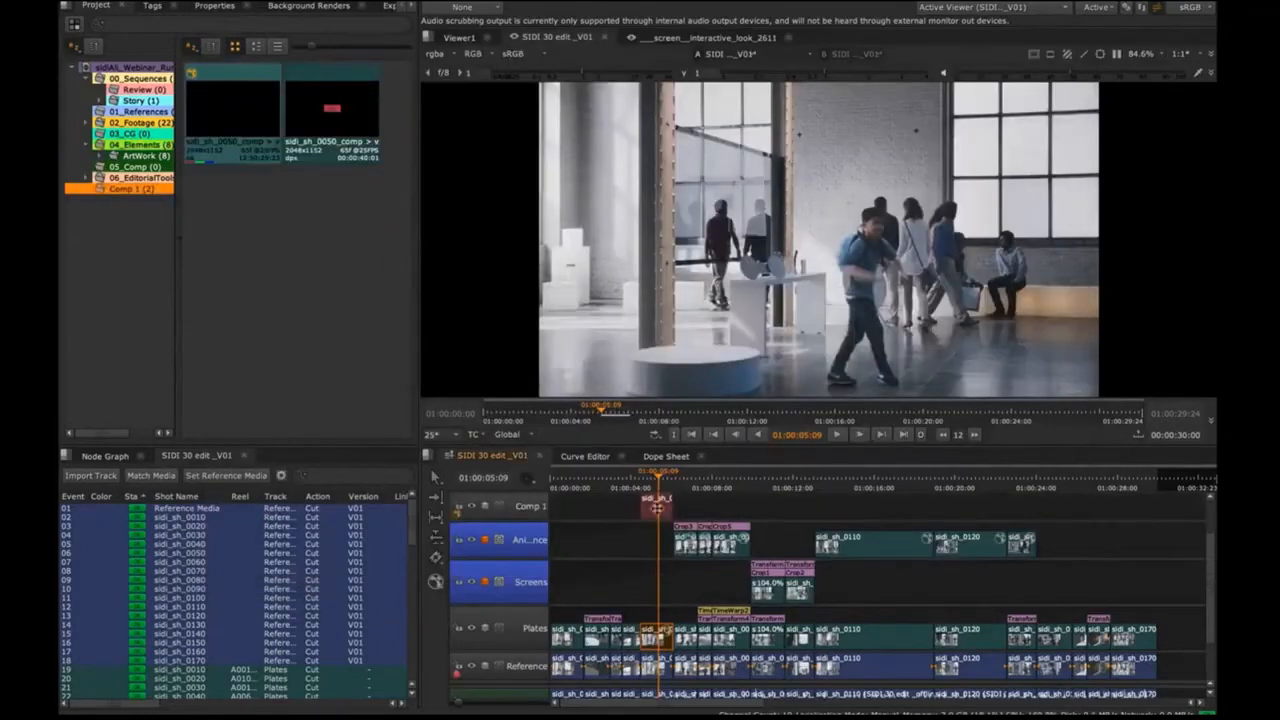
Inspect the new comp clip on the Comp 1 track and the Nuke script and render items in the Comp 1 bin
click(655, 506)
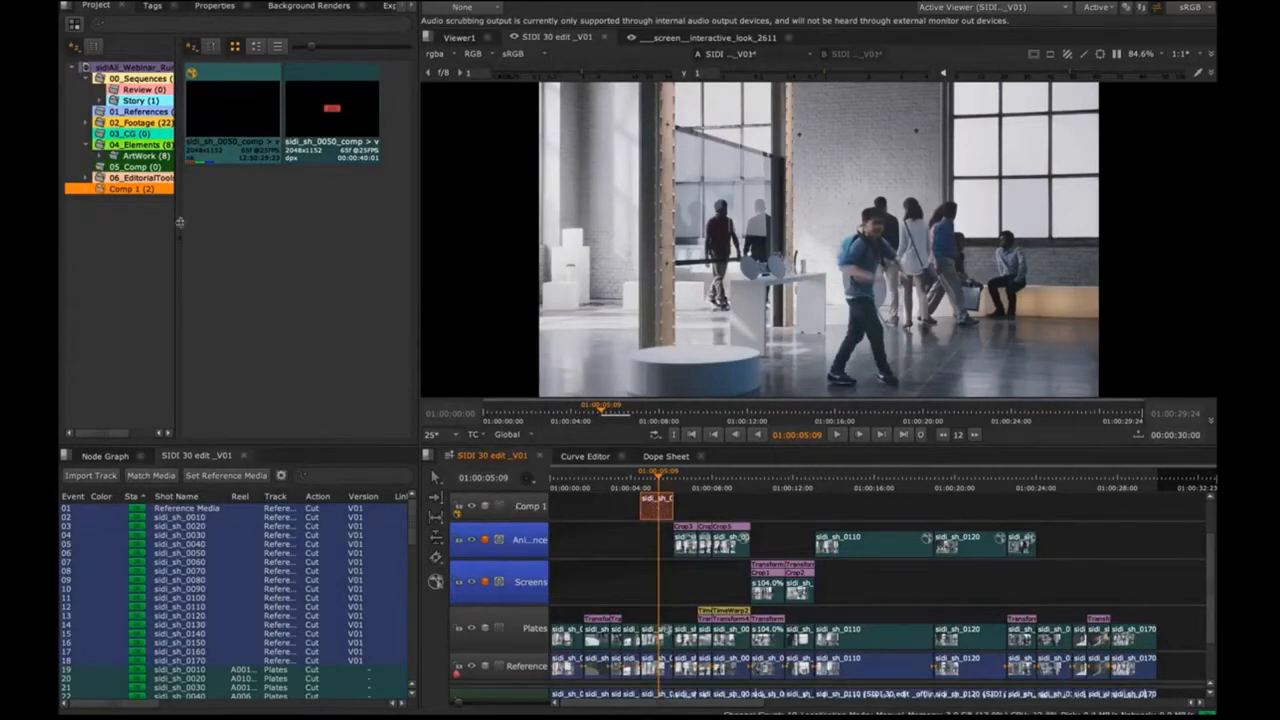
click(236, 116)
click(318, 115)
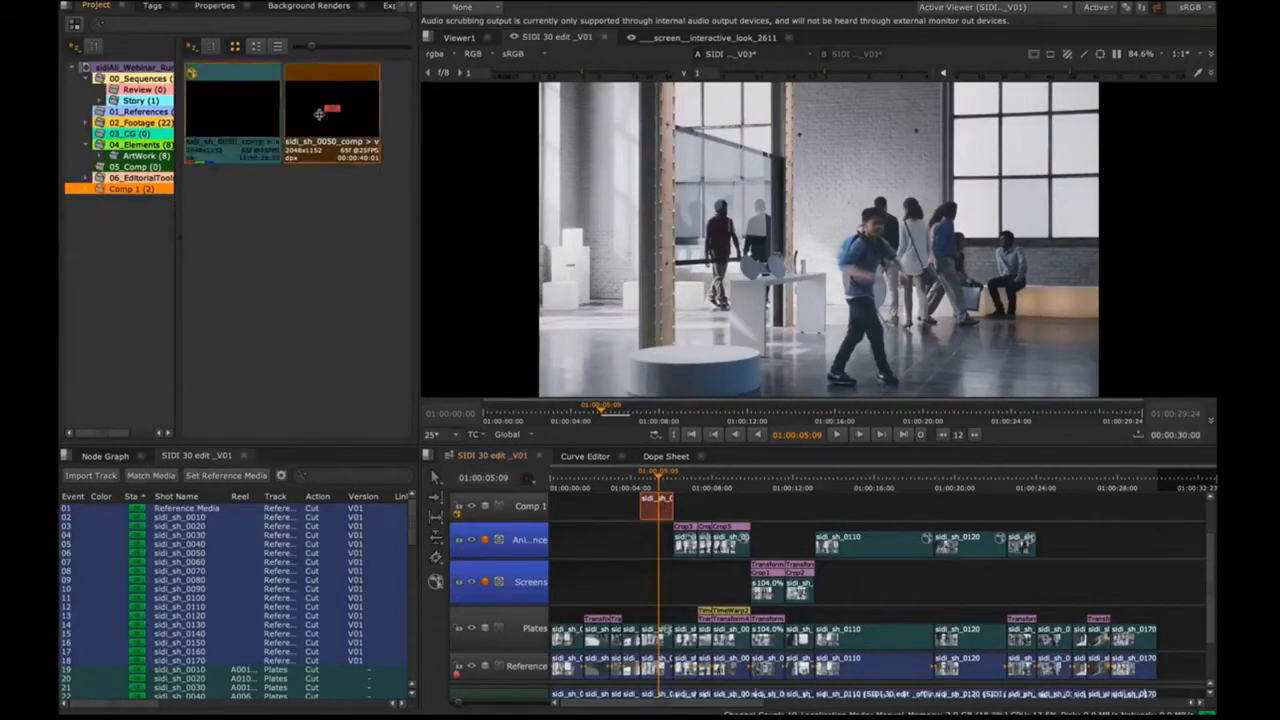
click(249, 144)
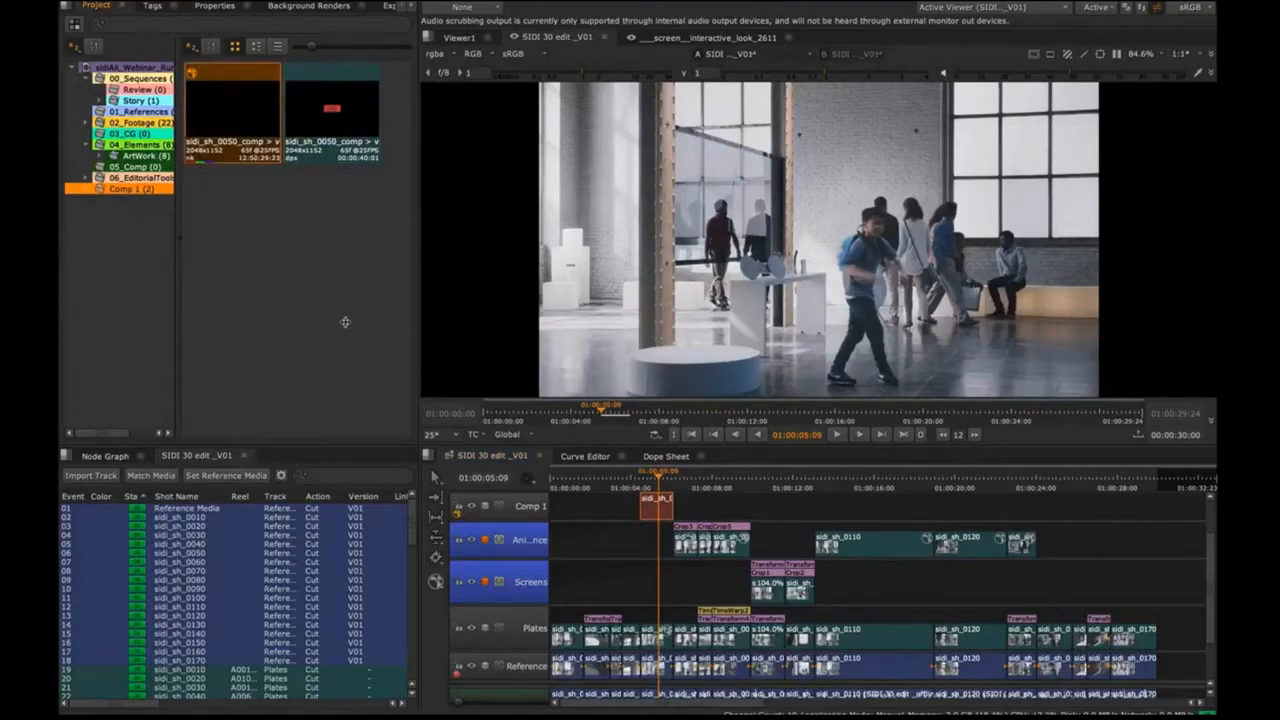
Switch to Finder and examine the Annotations, renders and script folders under 05_Wip/sidi/0050/nuke
key(super+Tab)
key(super+Tab)
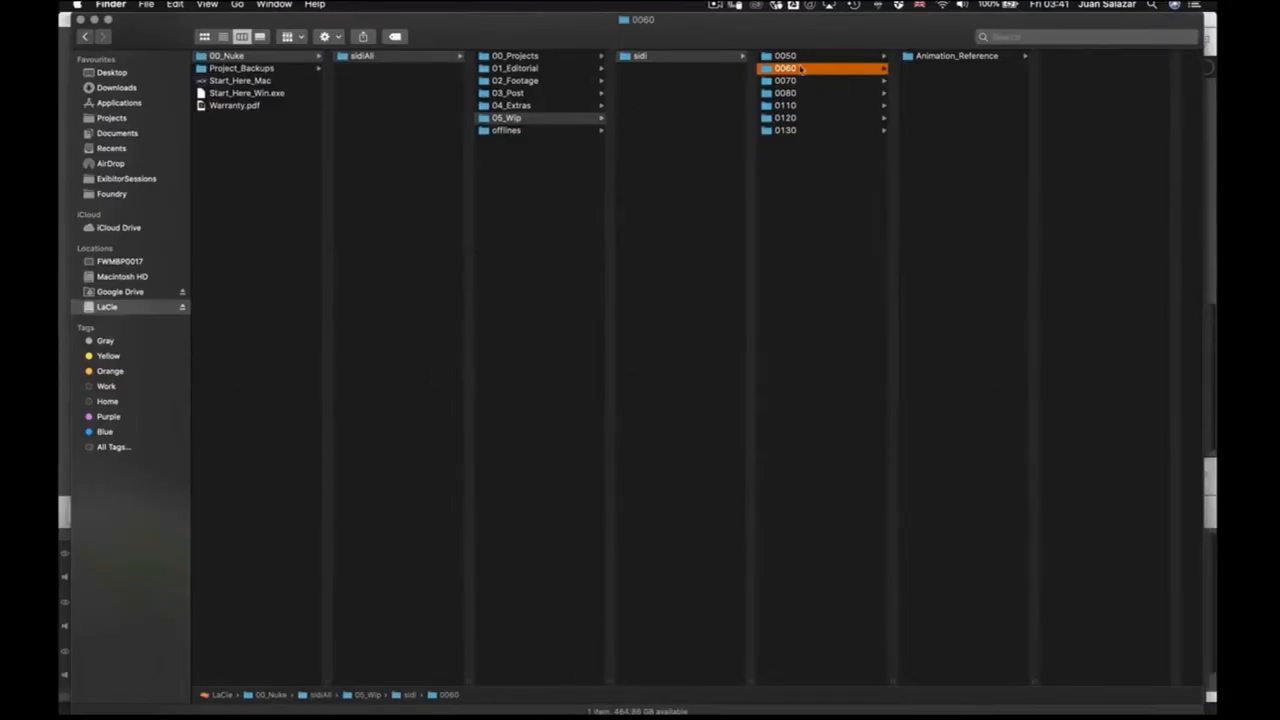
click(800, 58)
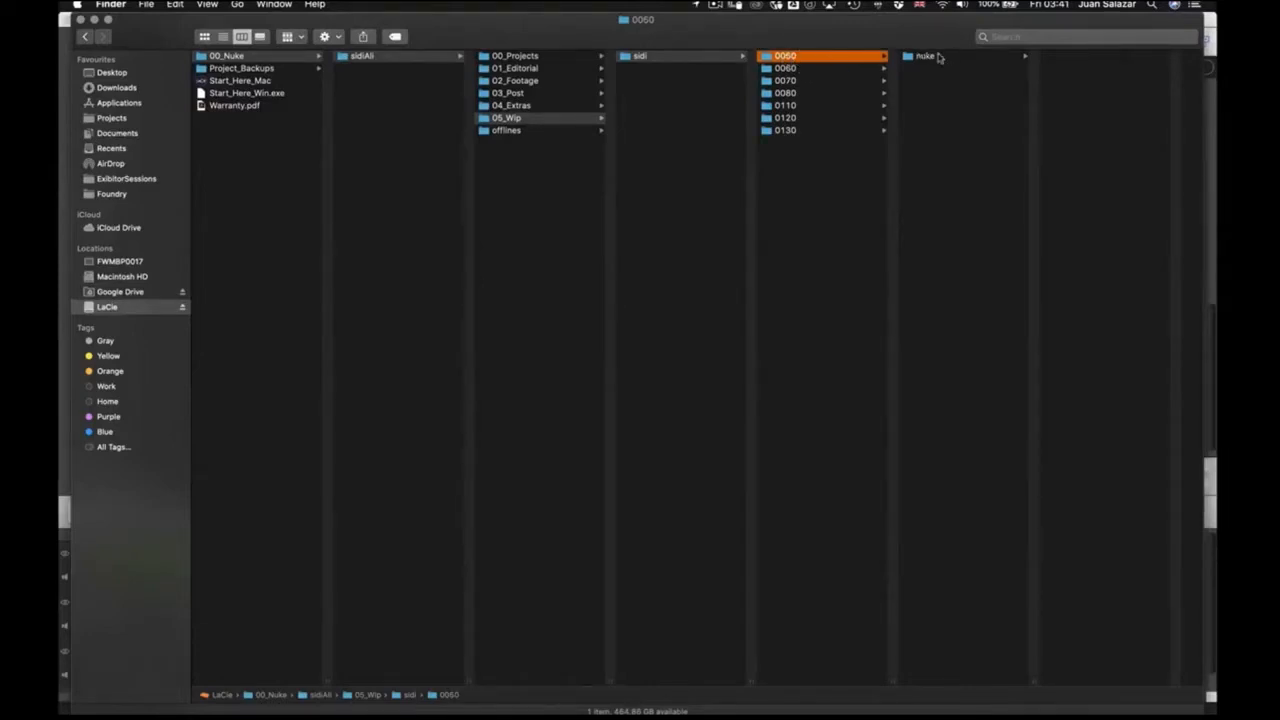
click(938, 57)
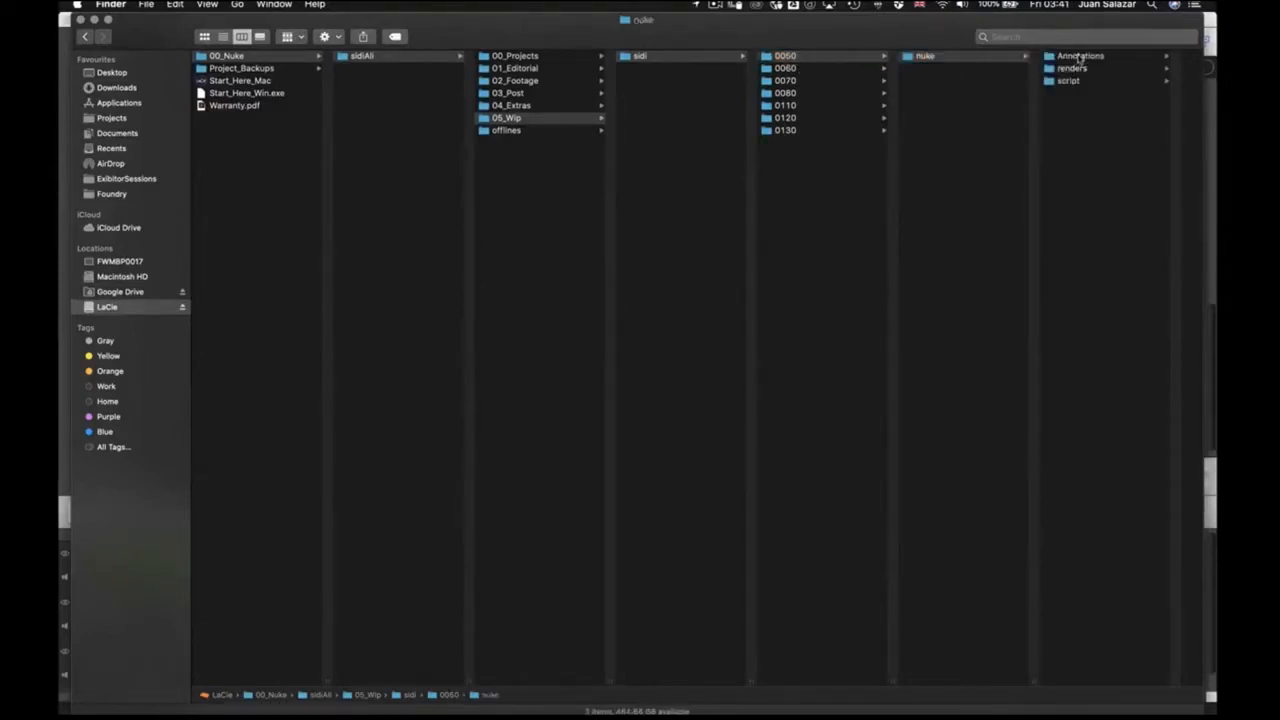
click(1080, 57)
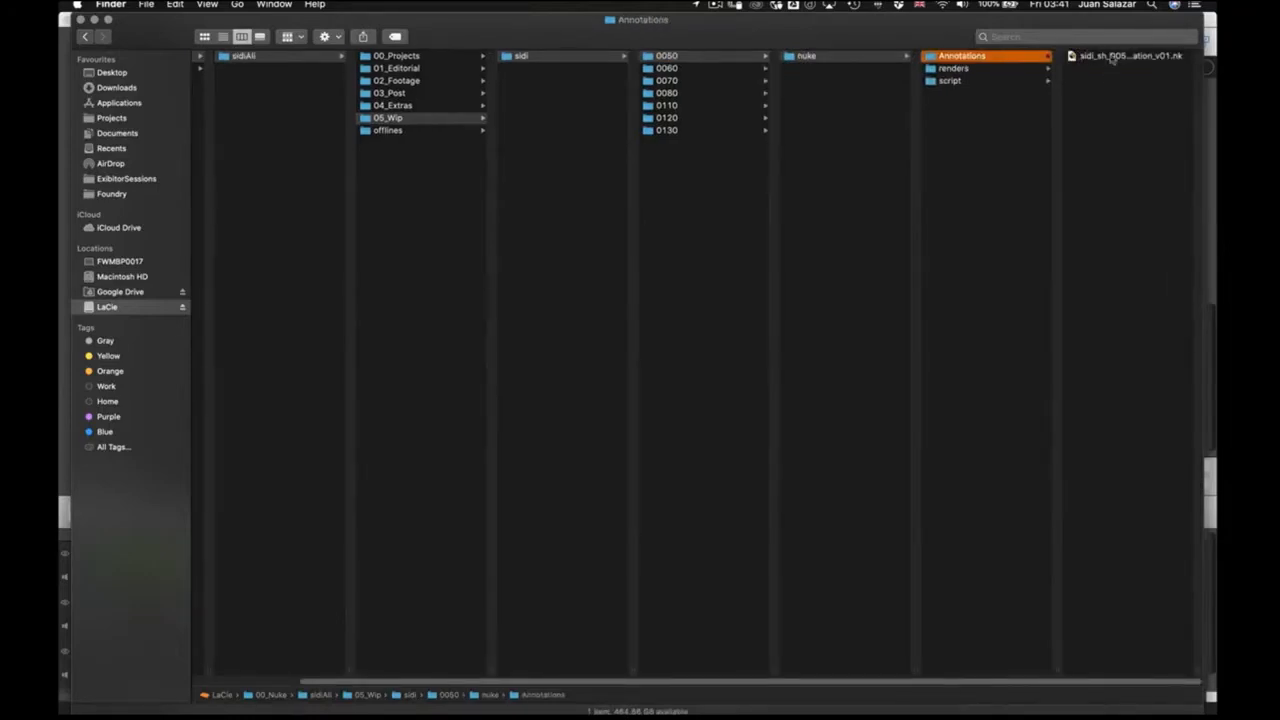
click(955, 69)
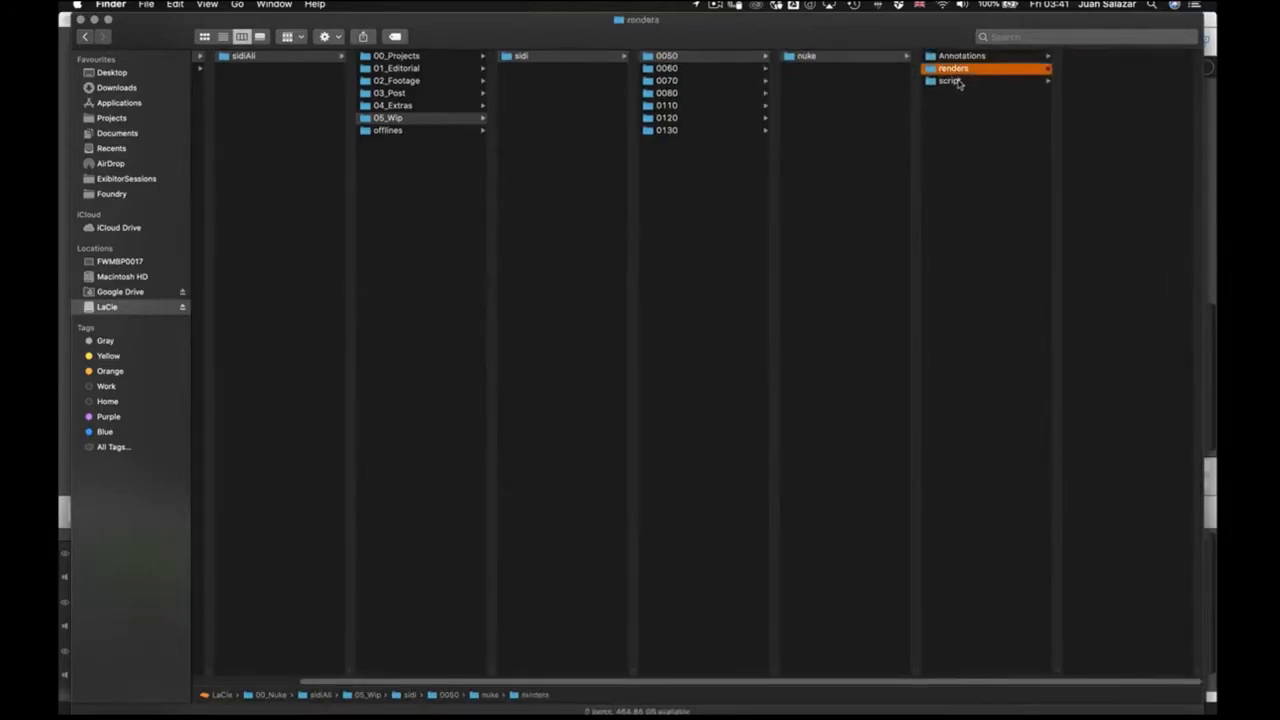
click(955, 82)
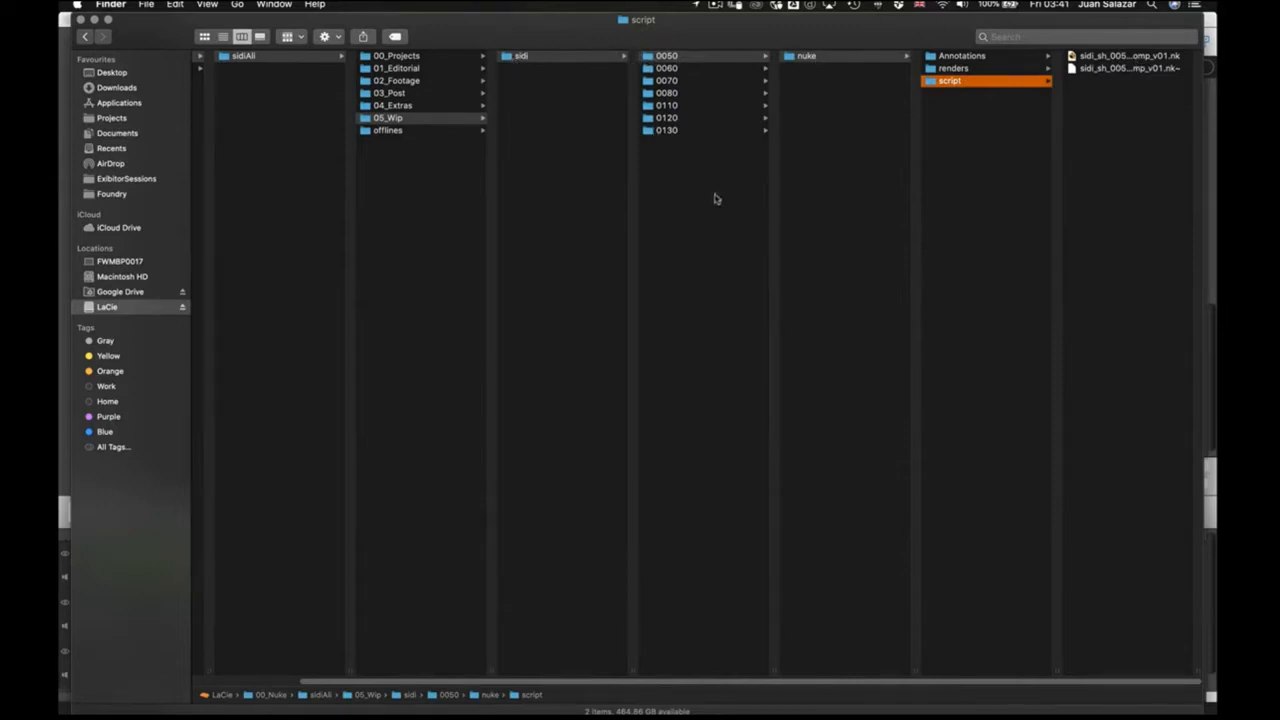
Switch back to Nuke Studio and open the sidi_sh_0050 comp from the Comp 1 track in the Node Graph
key(super+Tab)
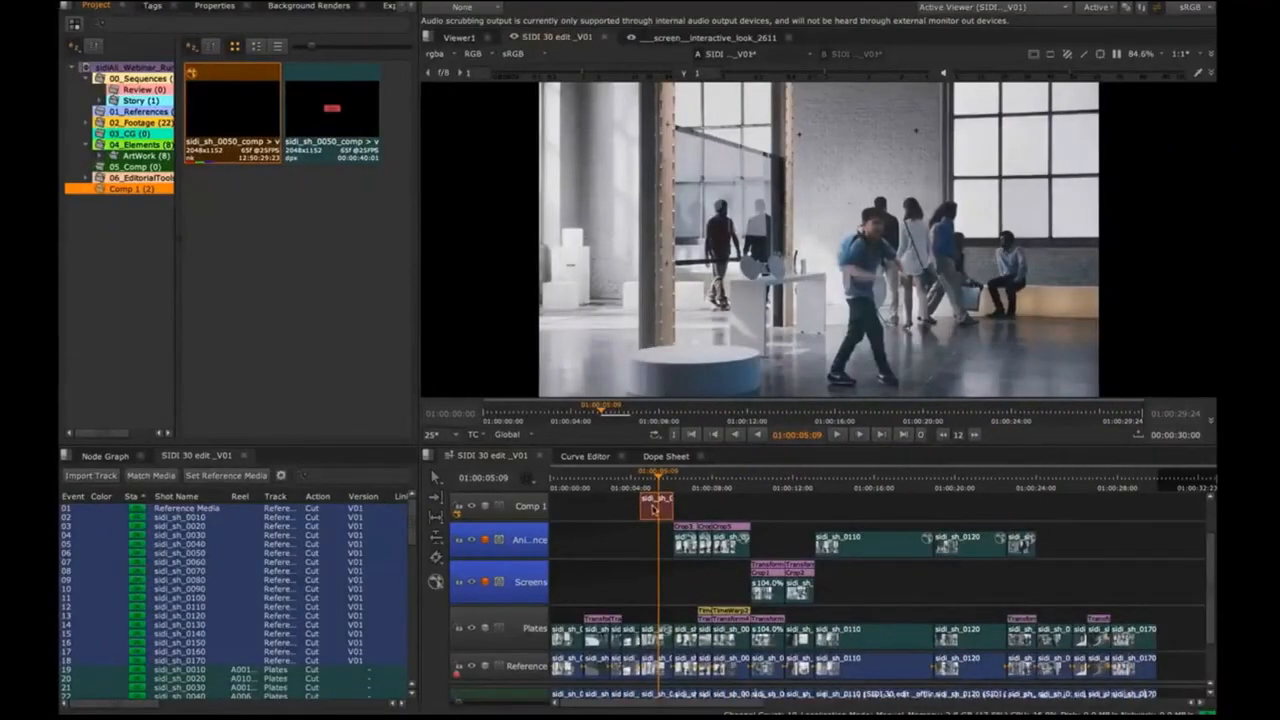
double_click(654, 514)
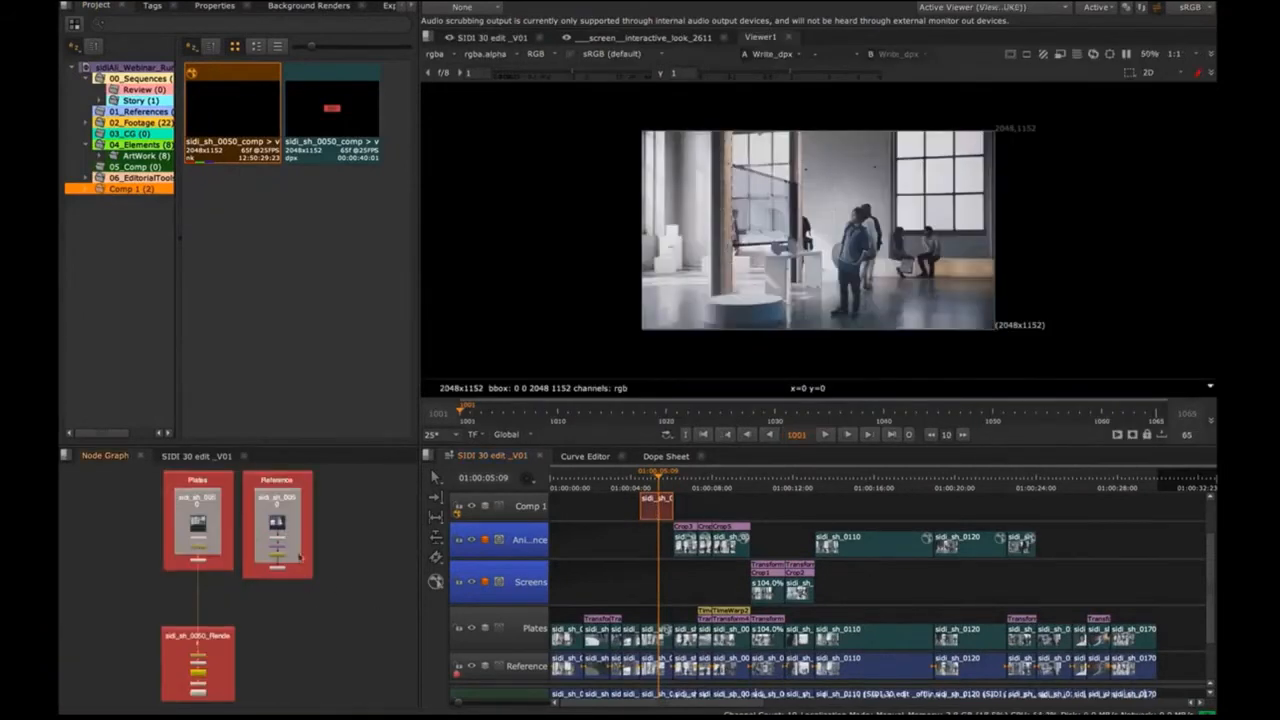
drag(262, 575, 336, 596)
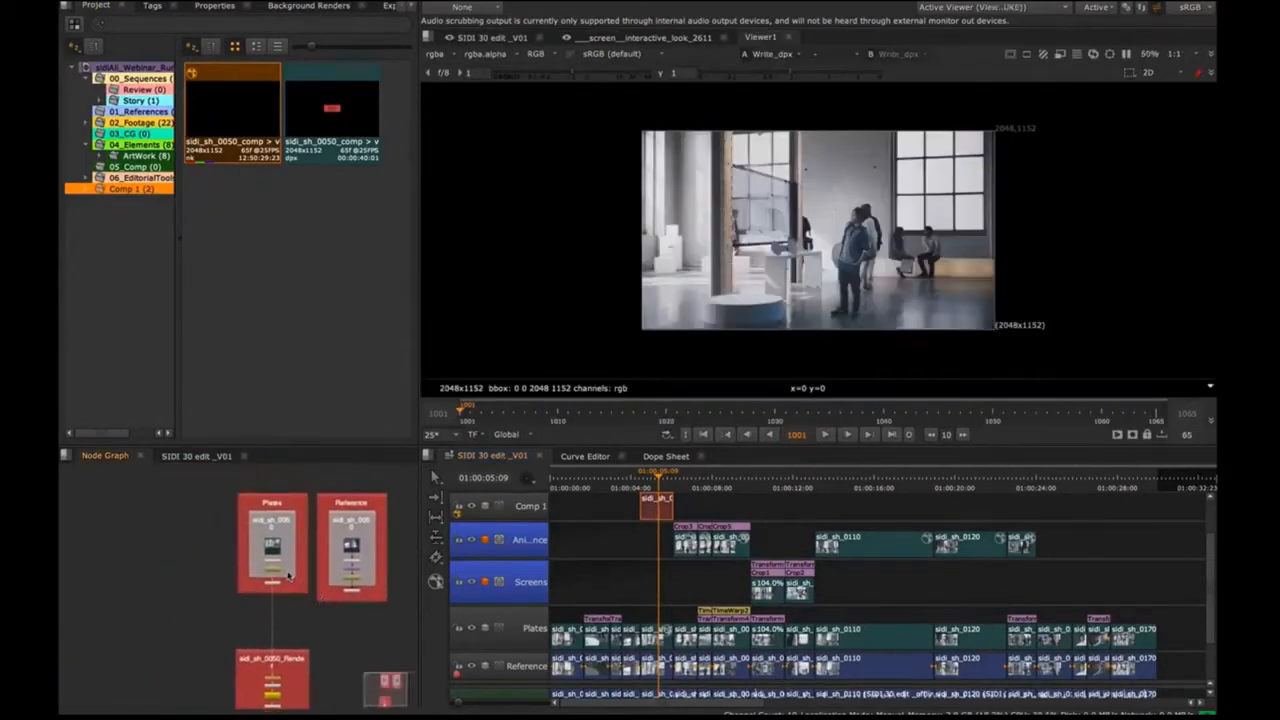
Examine the comp's Plates, Reference and render backdrops, including the Write_dpx node and the annotations Precomp
scroll(293, 576, up, 2)
scroll(308, 577, up, 5)
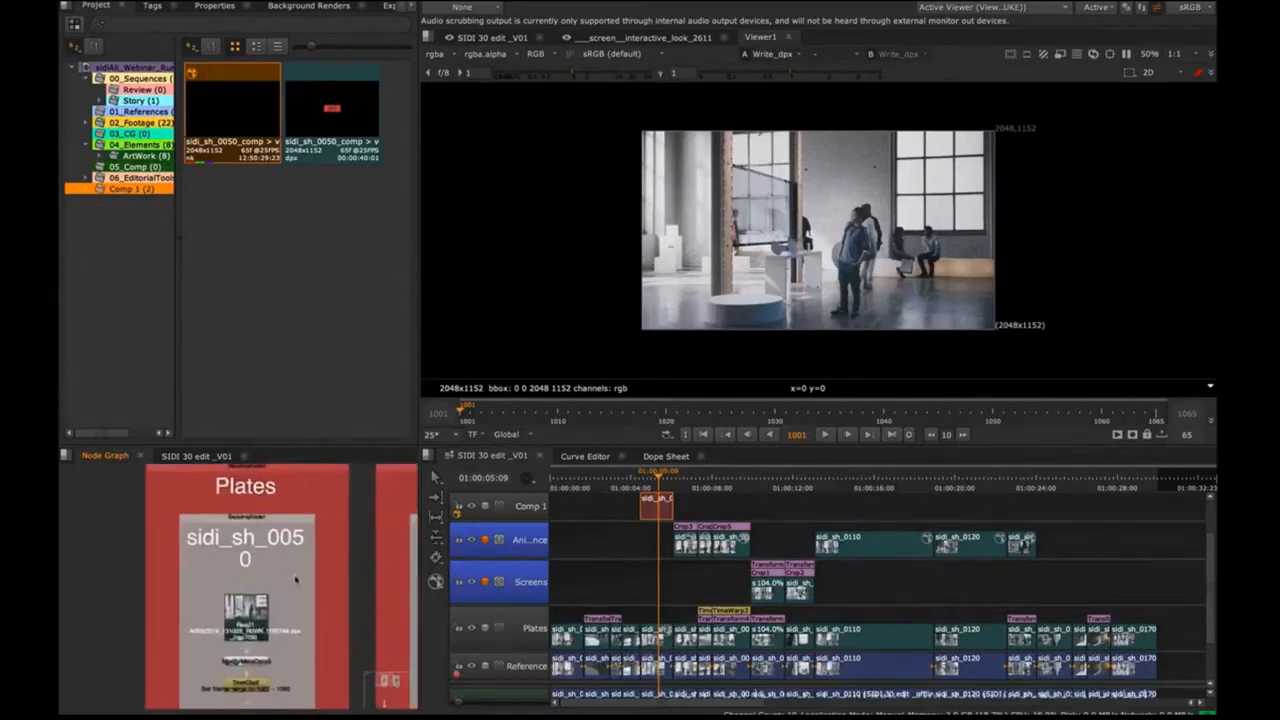
drag(397, 587, 347, 552)
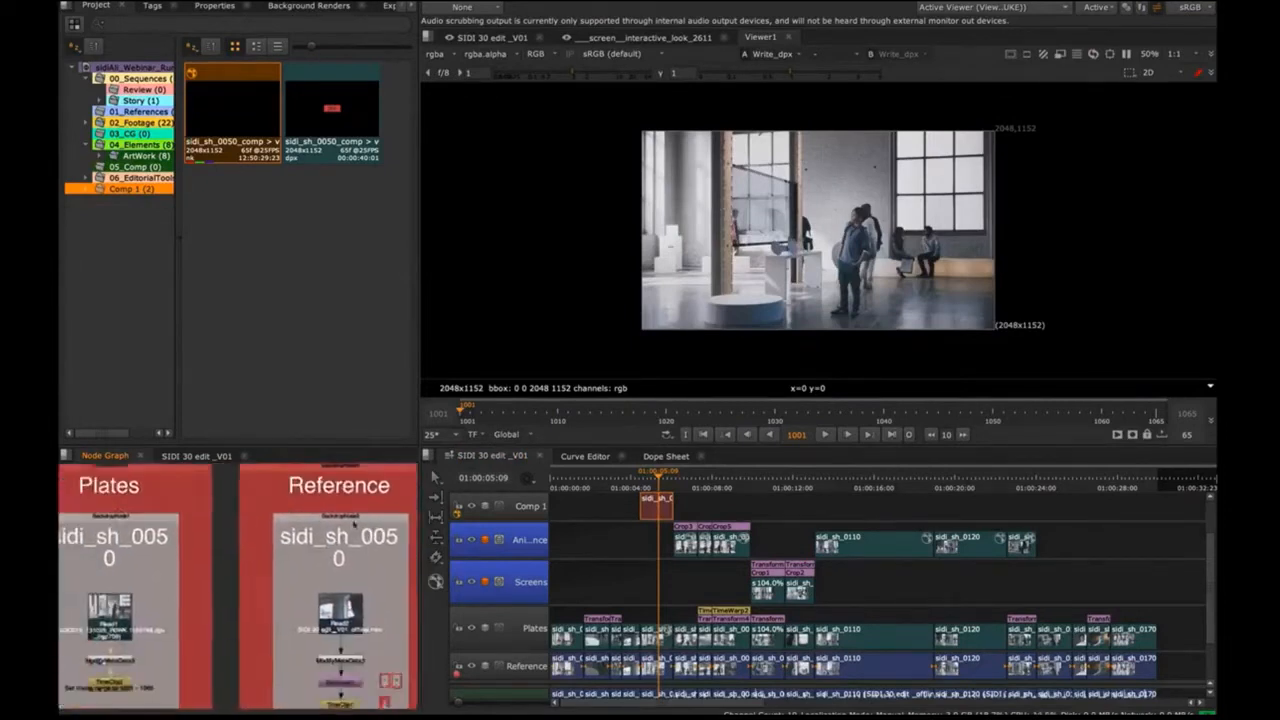
drag(243, 637, 341, 473)
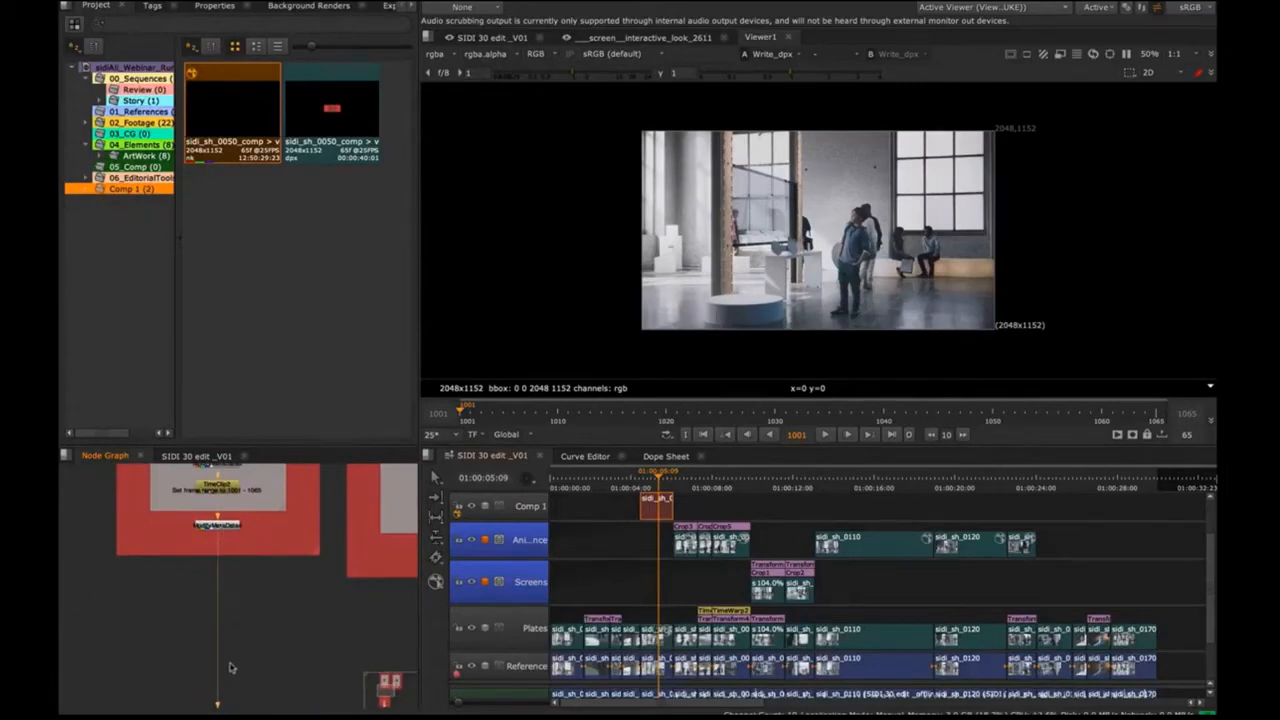
drag(238, 663, 288, 529)
drag(287, 626, 300, 542)
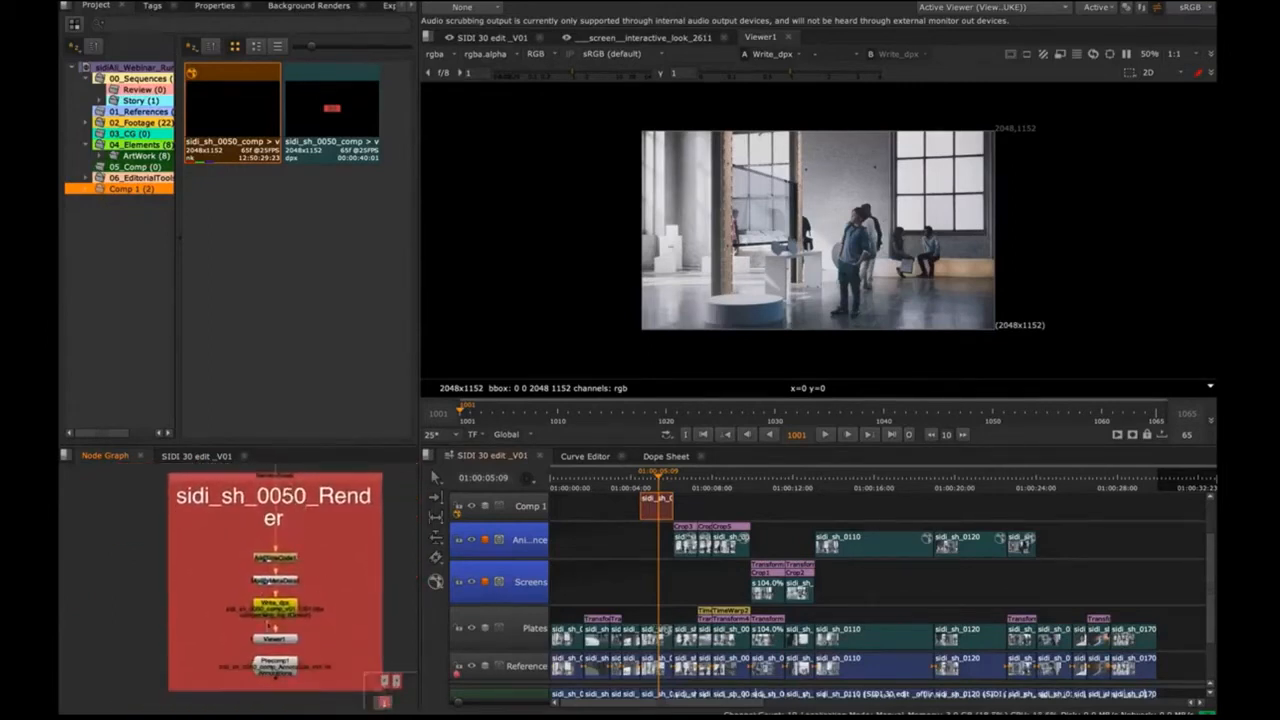
scroll(254, 601, up, 4)
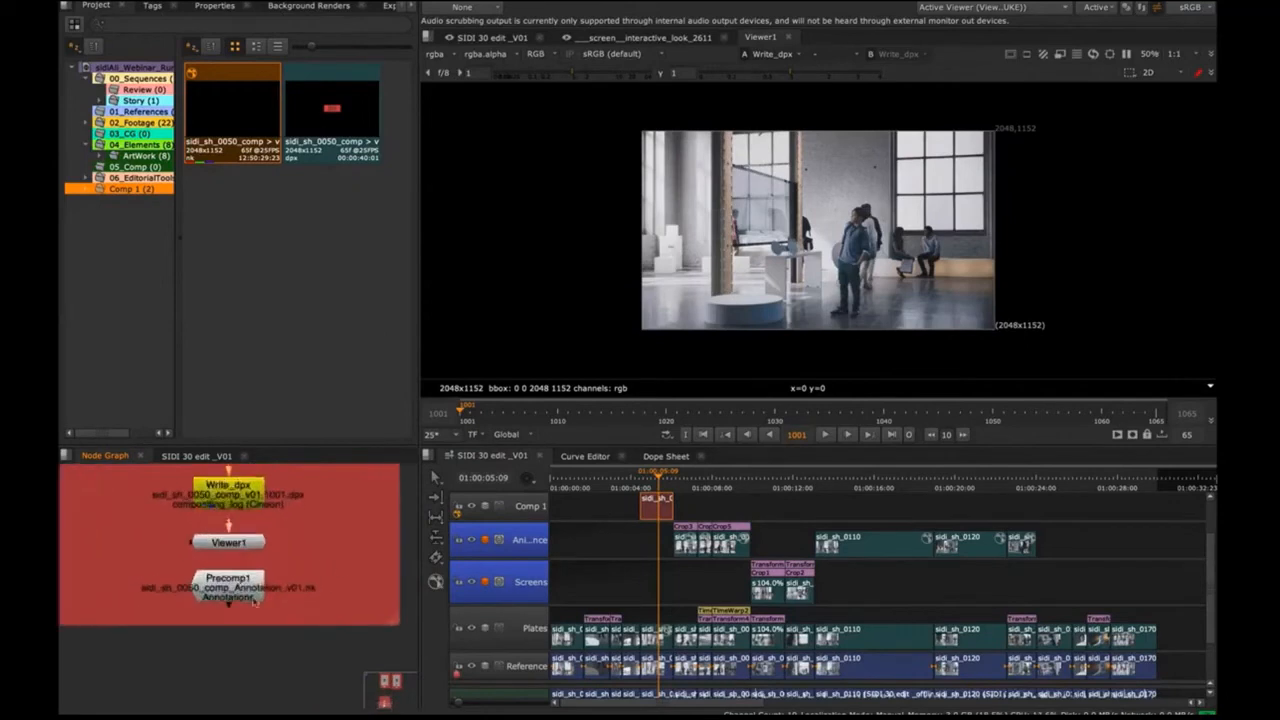
scroll(220, 585, down, 3)
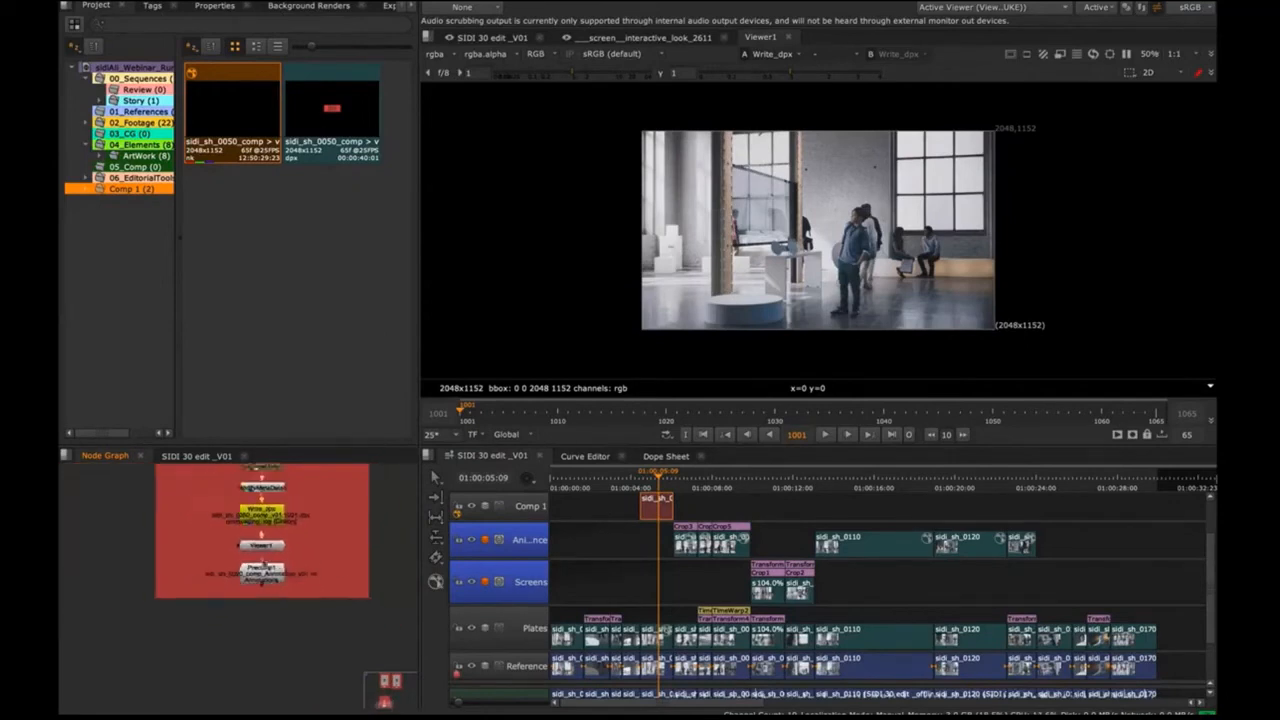
scroll(304, 567, up, 6)
scroll(304, 567, down, 2)
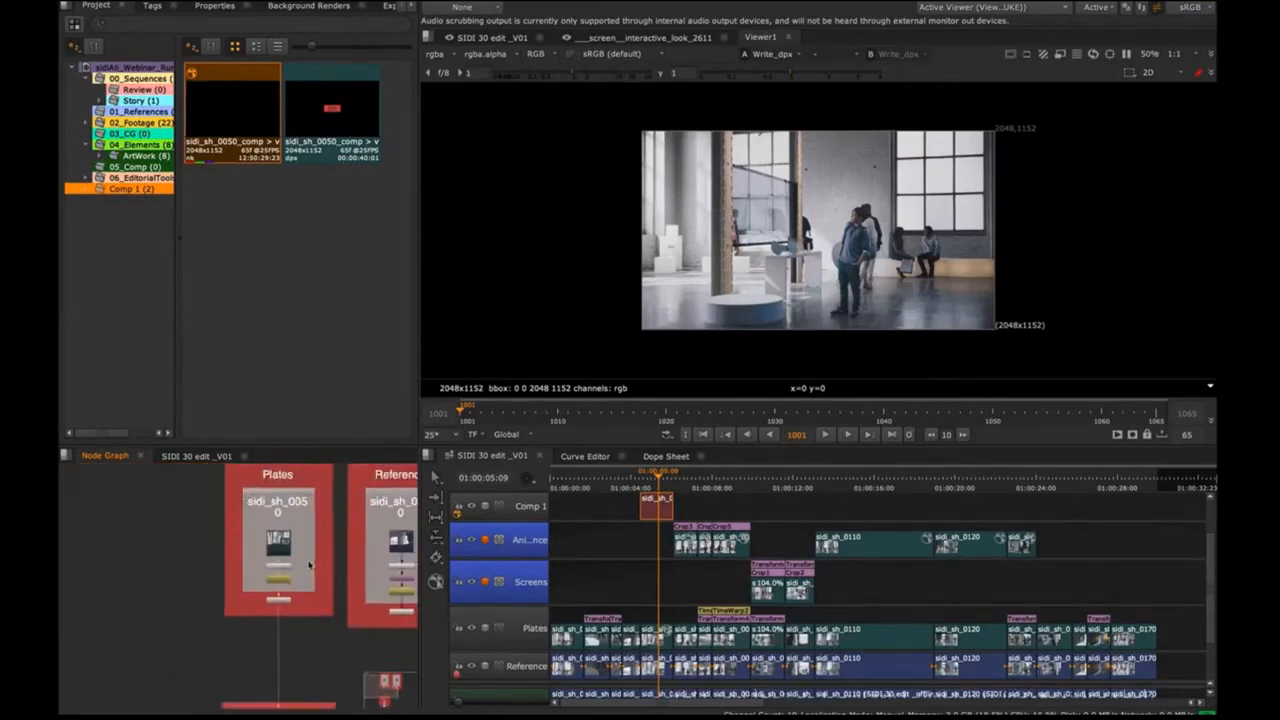
scroll(310, 612, down, 2)
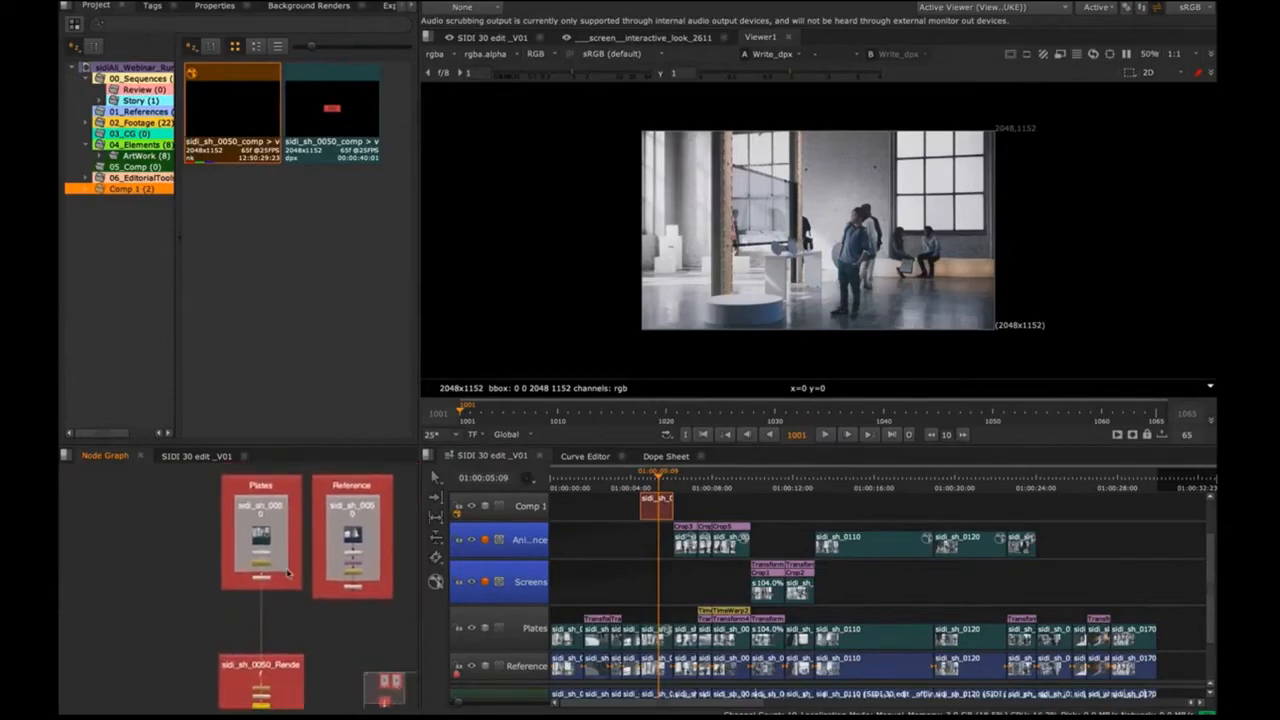
Add the screen__interactive_look_2611 clip from the ArtWork bin as a Read node and merge it over the plate
click(146, 156)
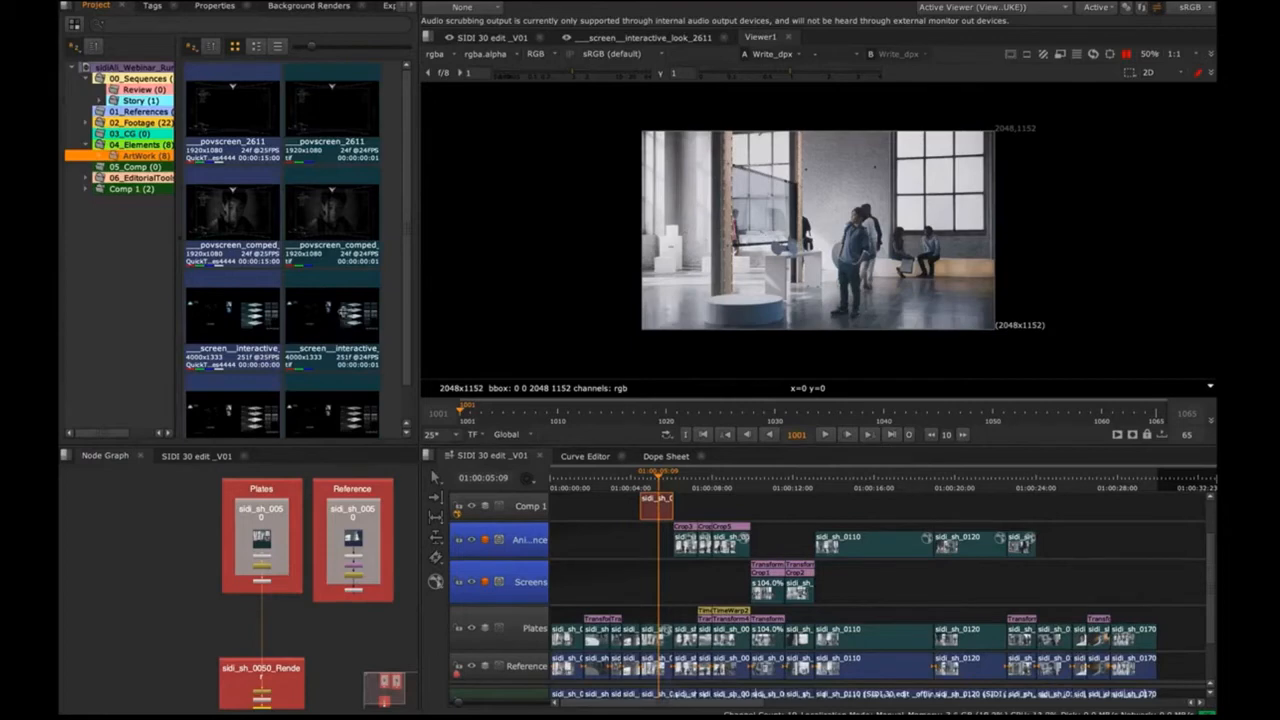
click(333, 324)
drag(330, 326, 237, 576)
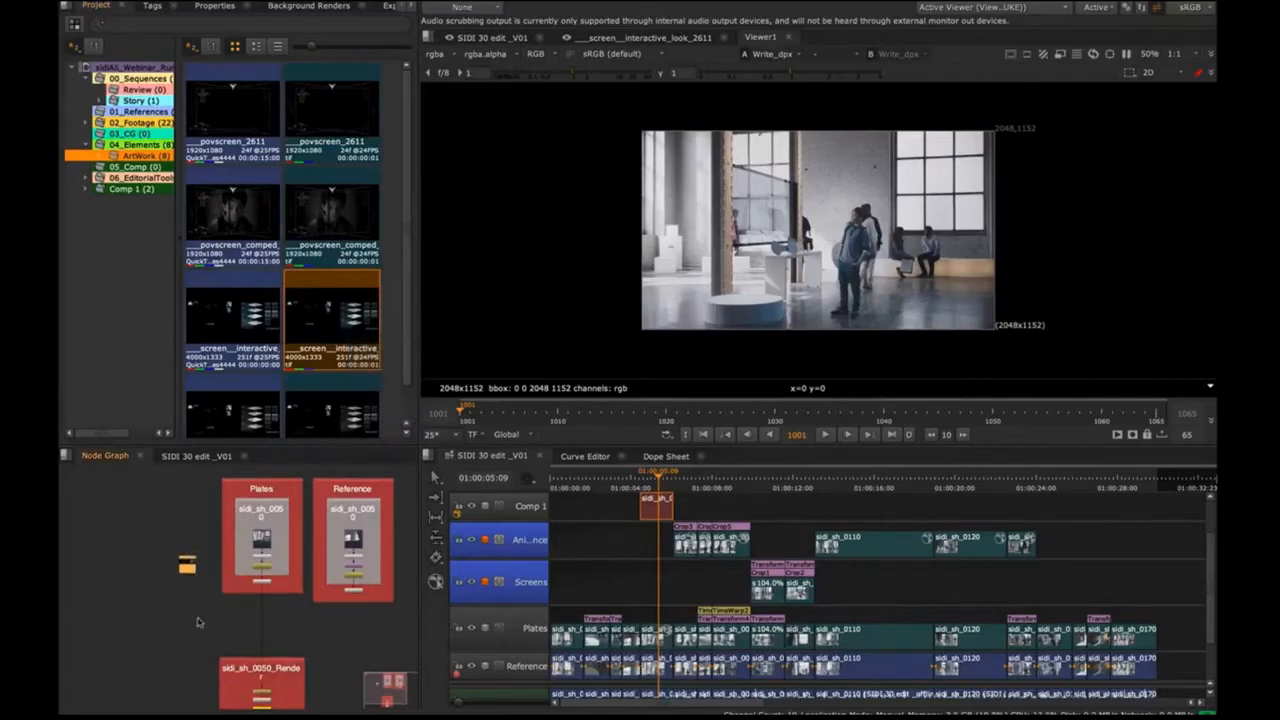
scroll(226, 597, up, 4)
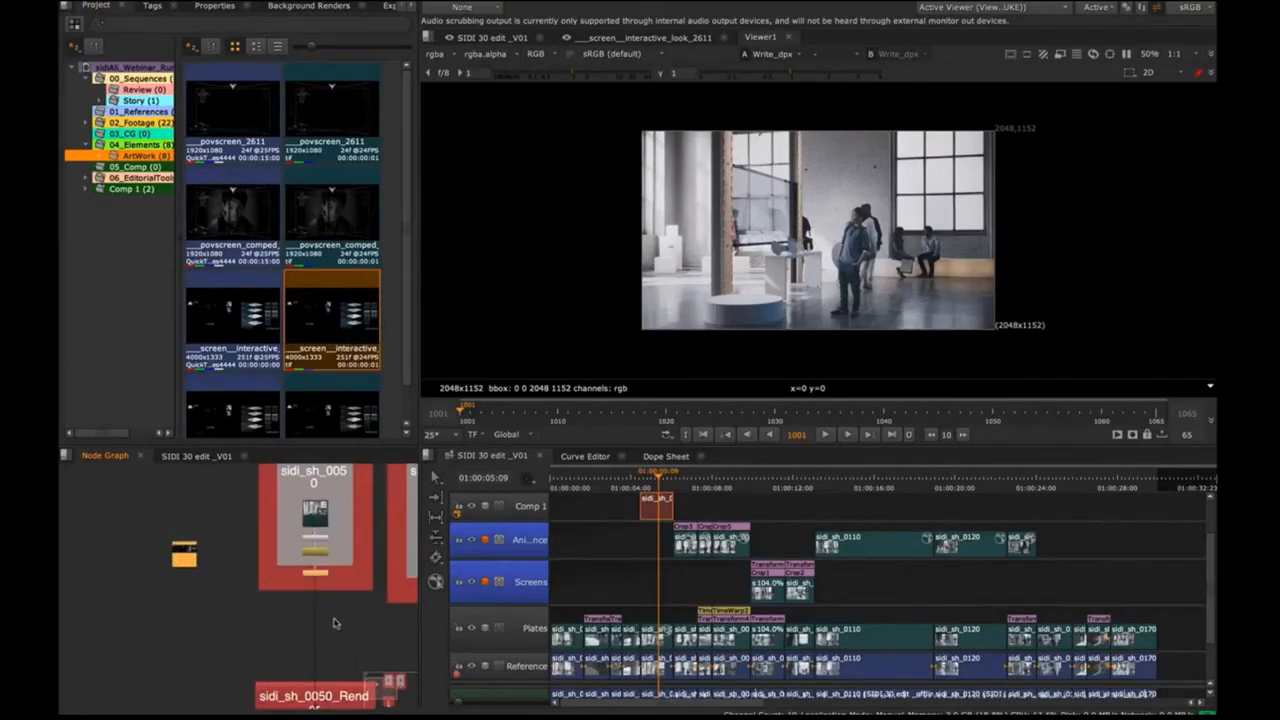
key(m)
drag(323, 600, 190, 548)
Add a CornerPin node beneath the interactive screen artwork's Read node
key(Tab)
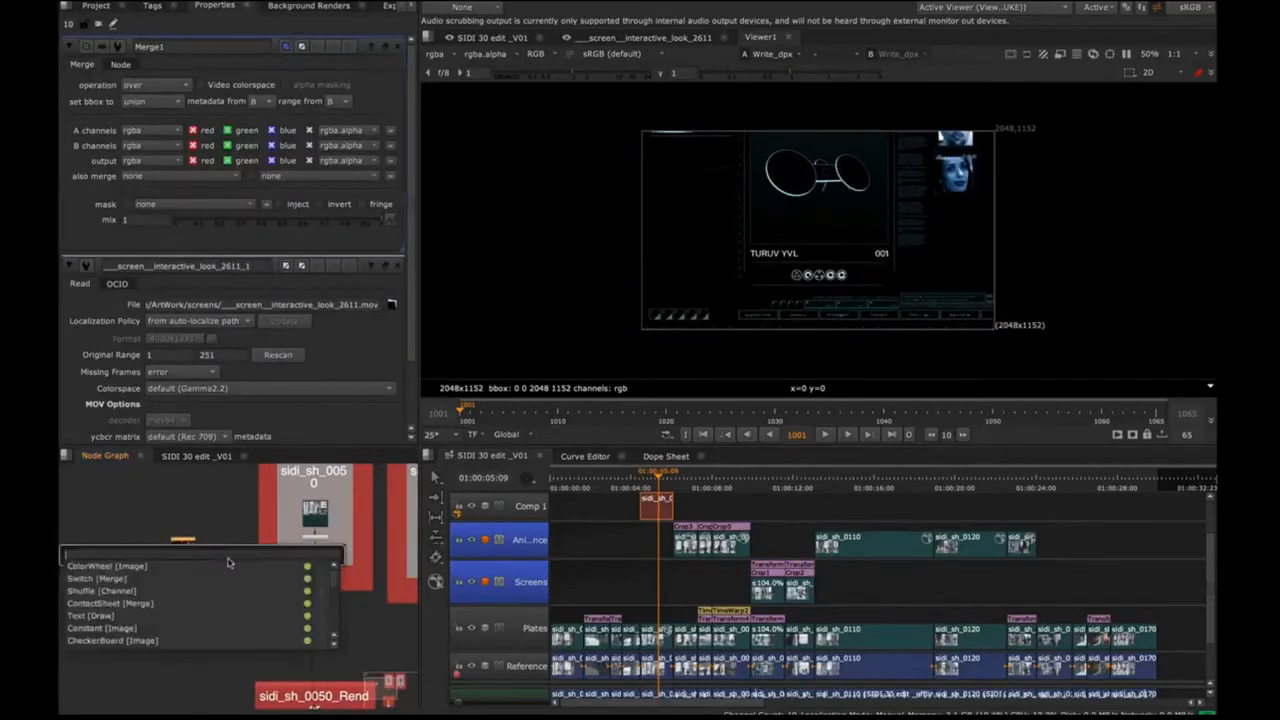
text(corner)
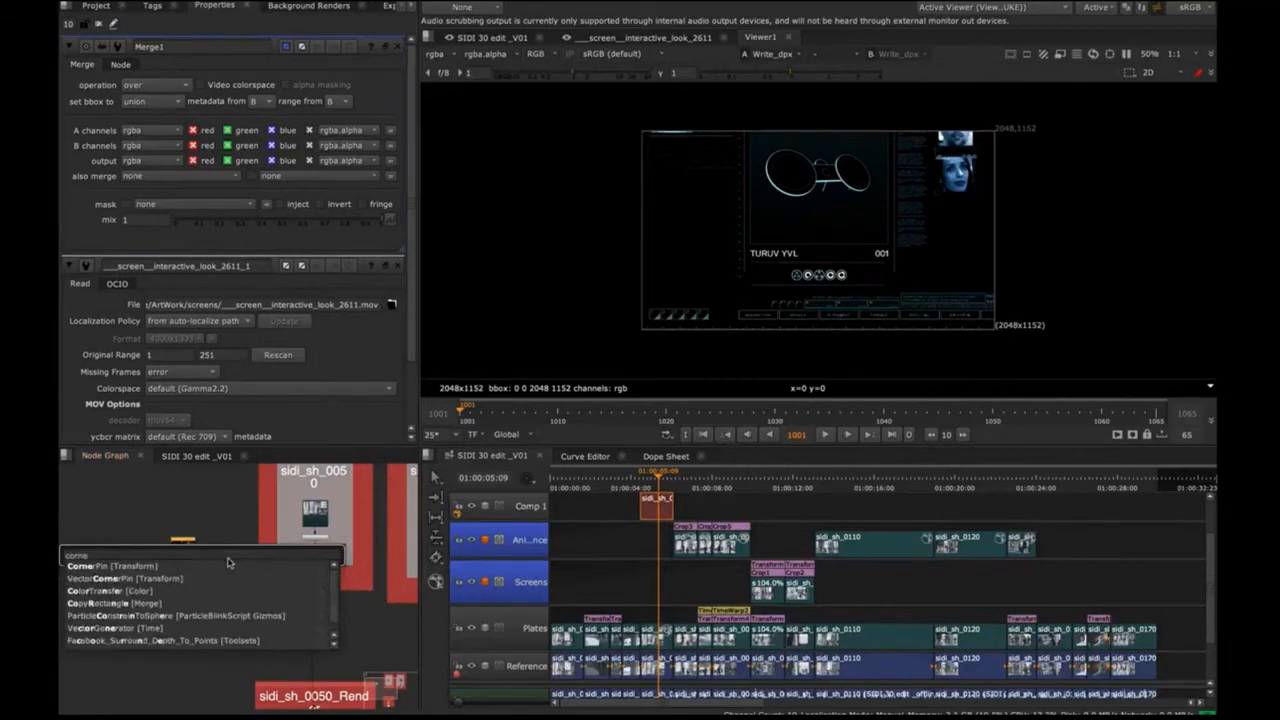
key(Return)
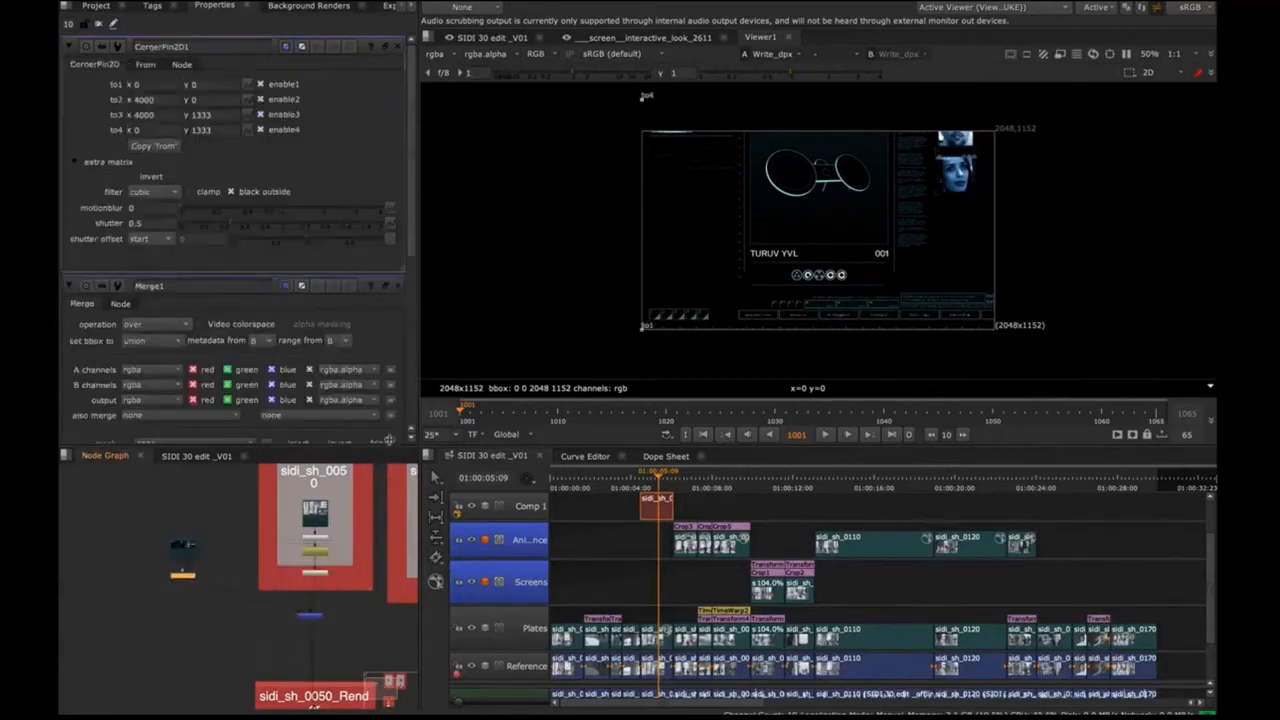
Pin the artwork roughly between the pillars: to1 about 496, 360; to2 about 900, 492; to3 about 924, 954; to4 about 504, 944
drag(640, 95, 643, 131)
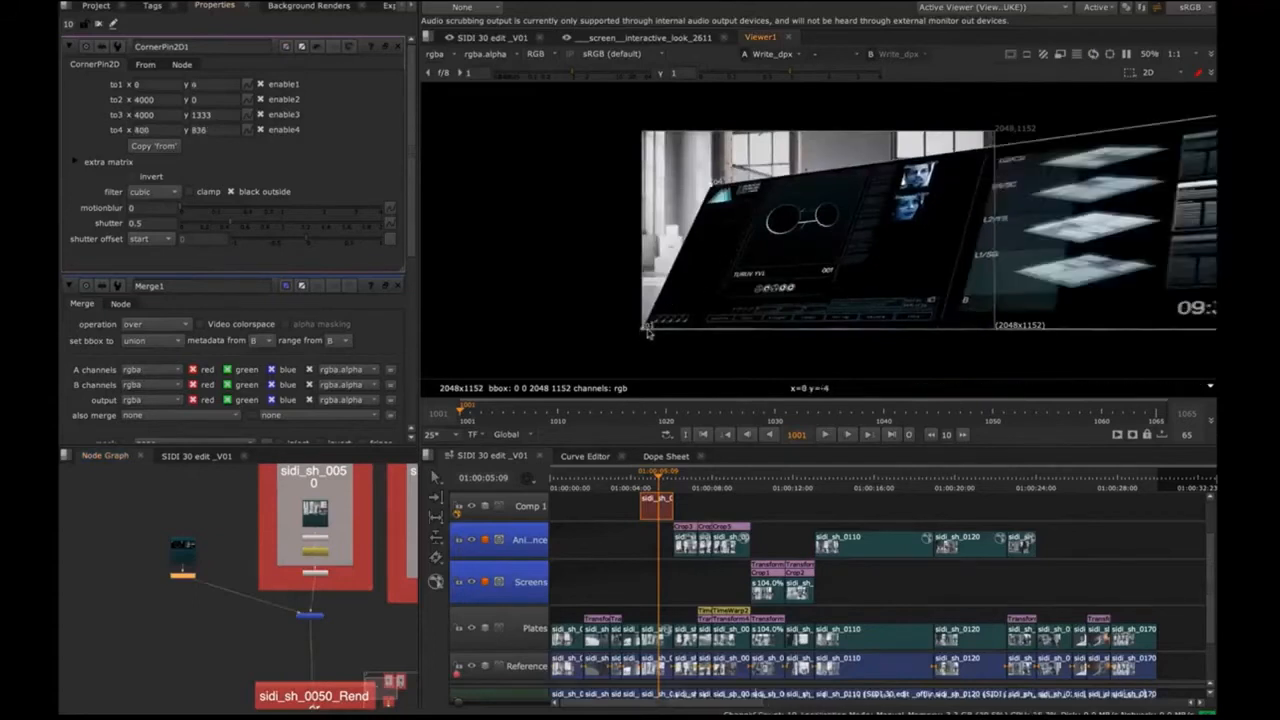
drag(647, 333, 728, 265)
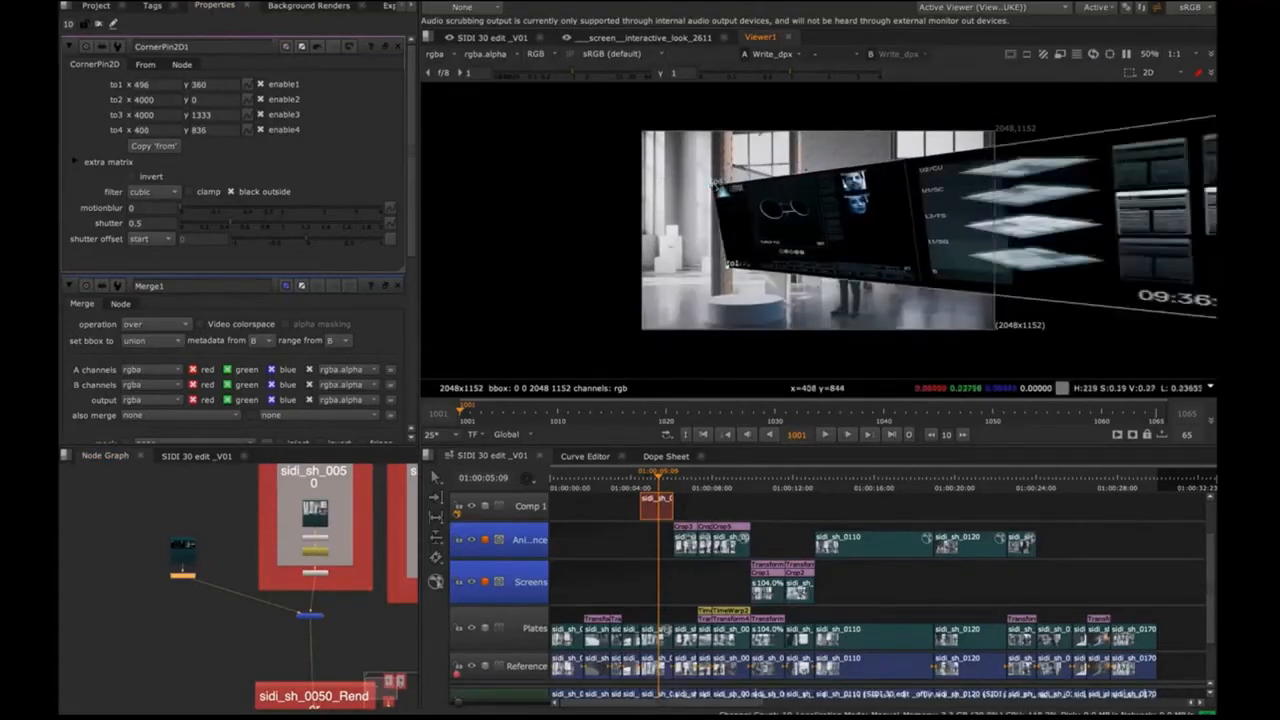
drag(712, 183, 729, 159)
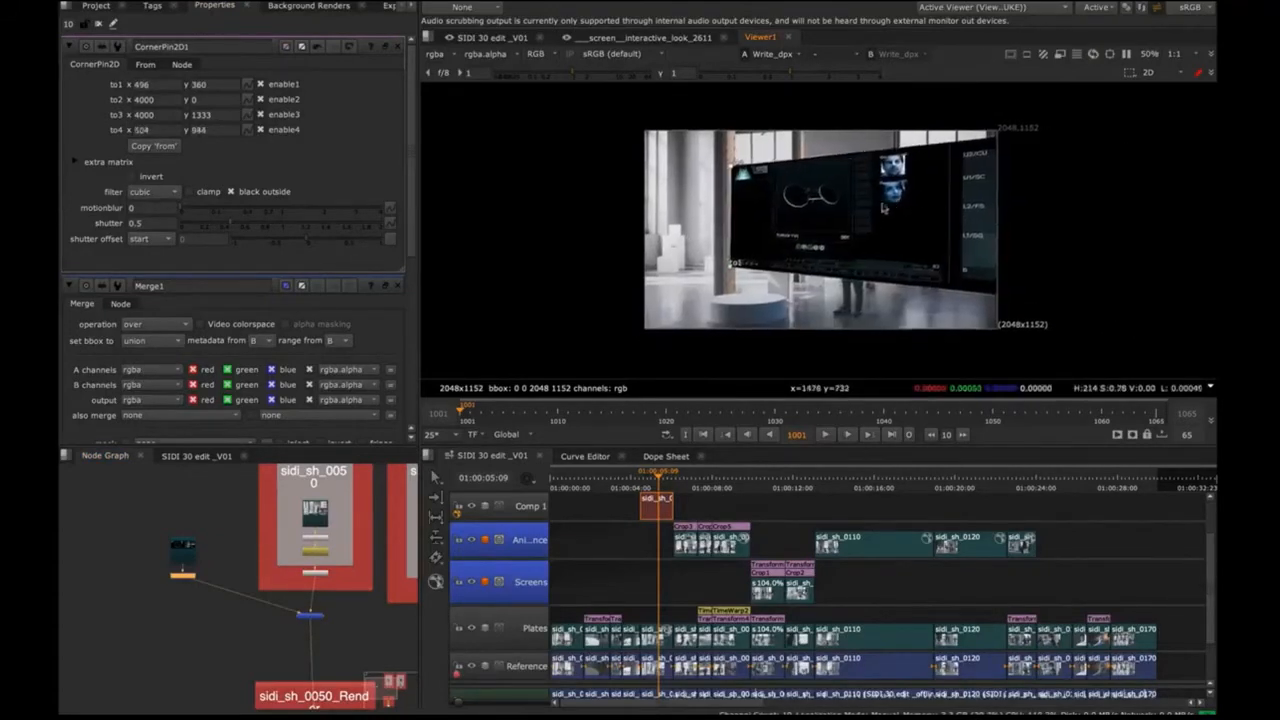
scroll(882, 208, right, 5)
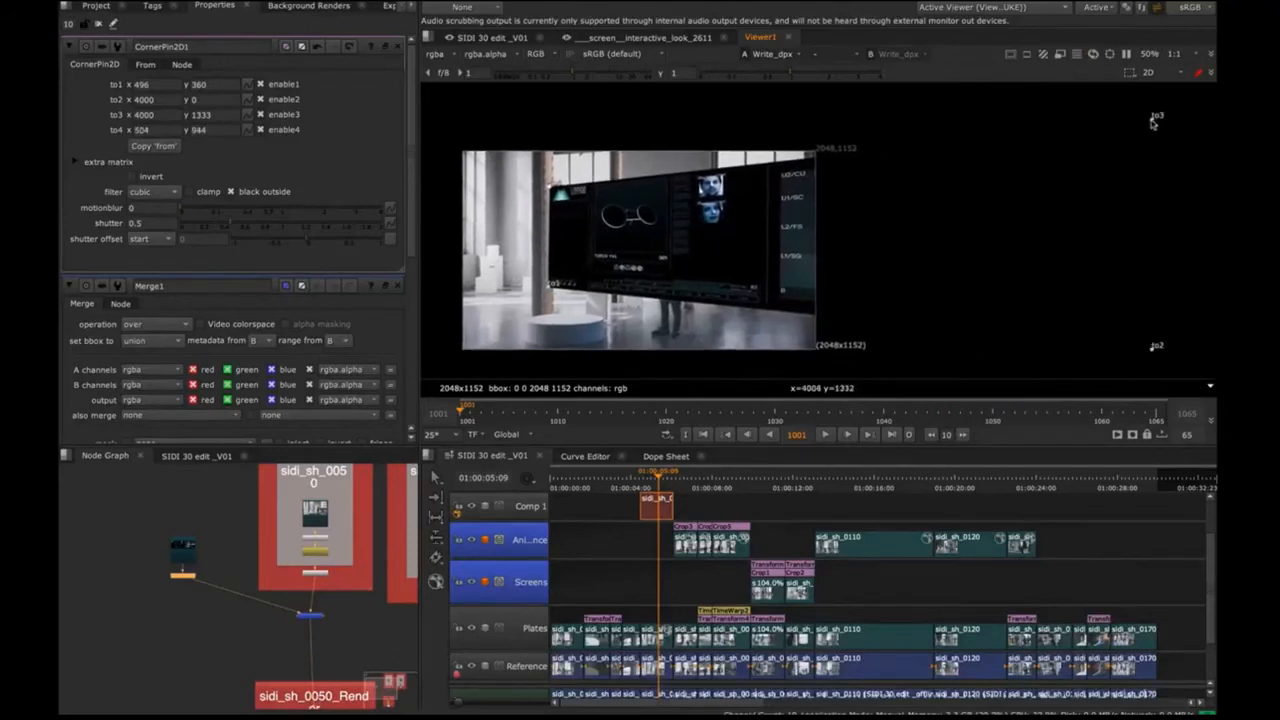
drag(1153, 123, 624, 187)
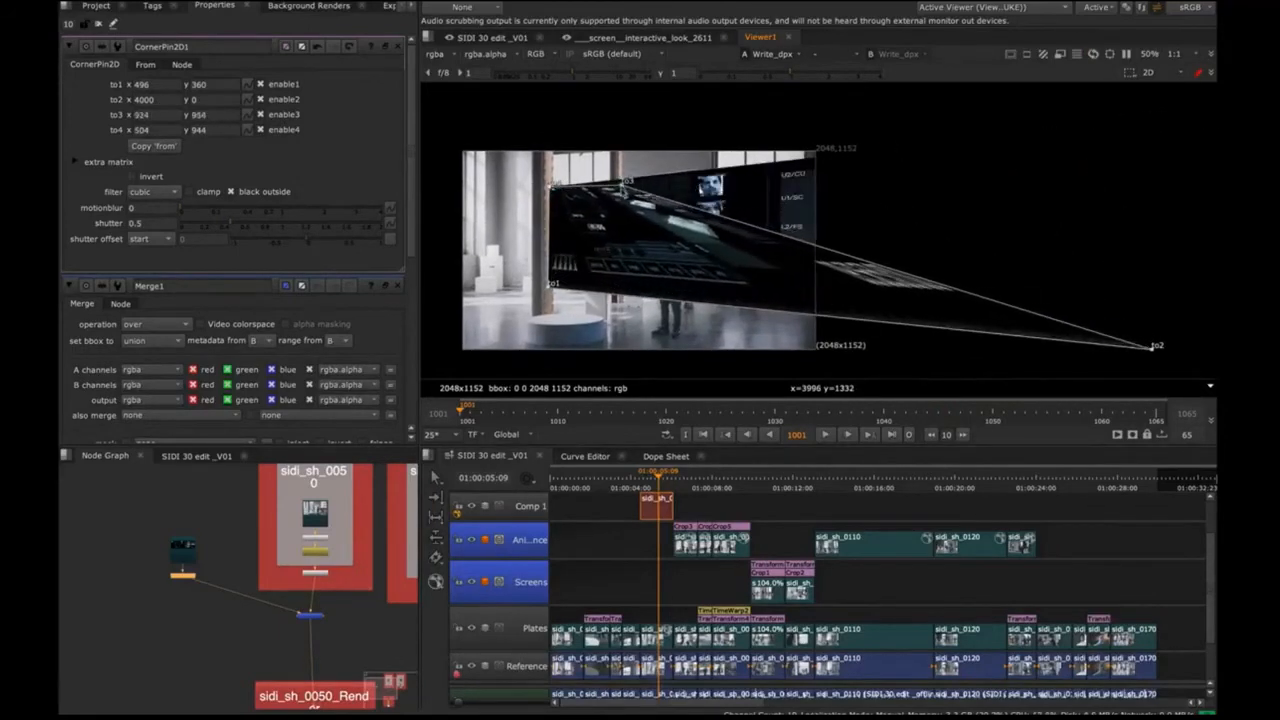
drag(1154, 346, 619, 267)
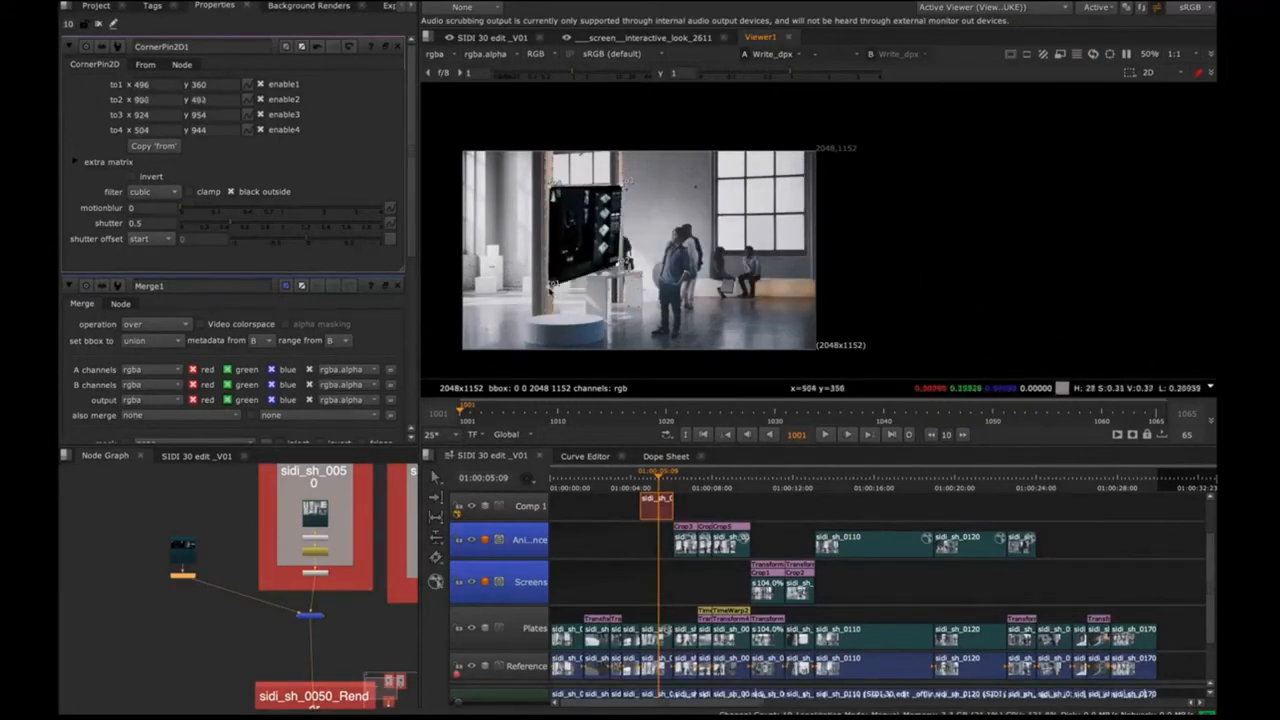
Adjust the artwork's corner pins to about 492, 452 for to1, 908, 946 for to3 and 488, 944 for to4
drag(549, 288, 548, 278)
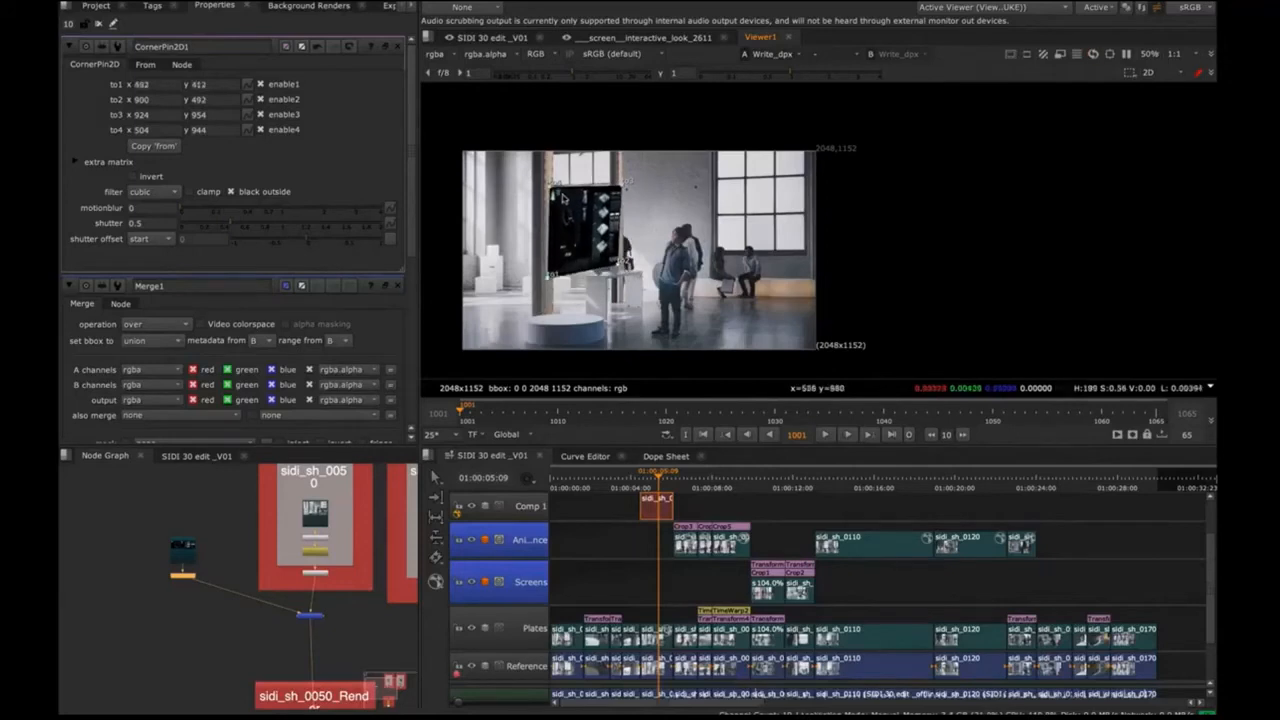
drag(550, 187, 619, 184)
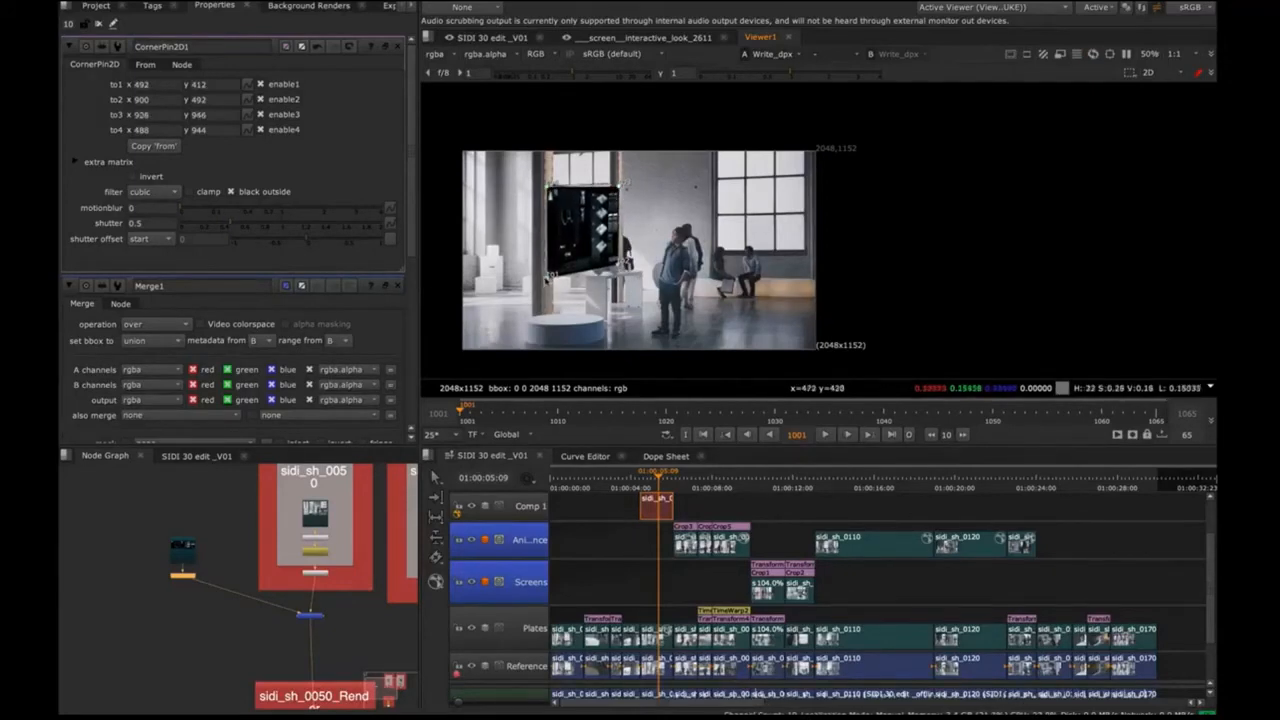
drag(547, 278, 547, 271)
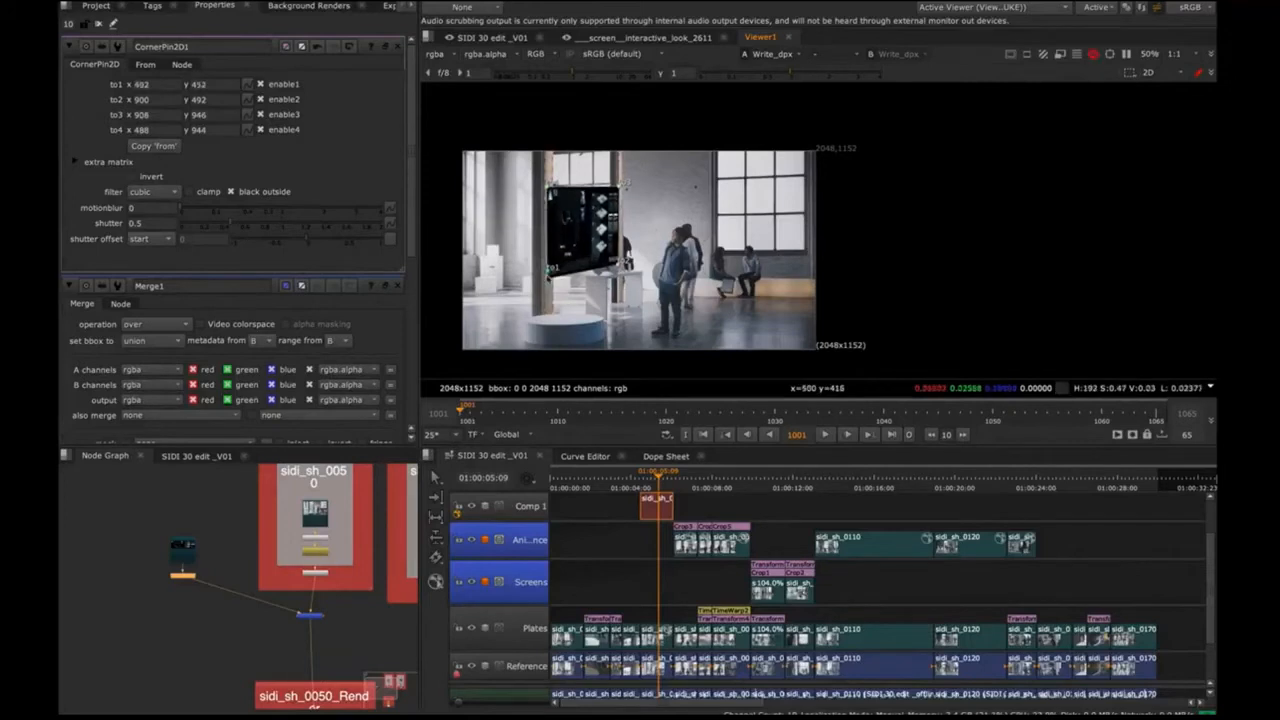
Set the operation of the Merge node that combines the artwork with the plate to screen
double_click(311, 616)
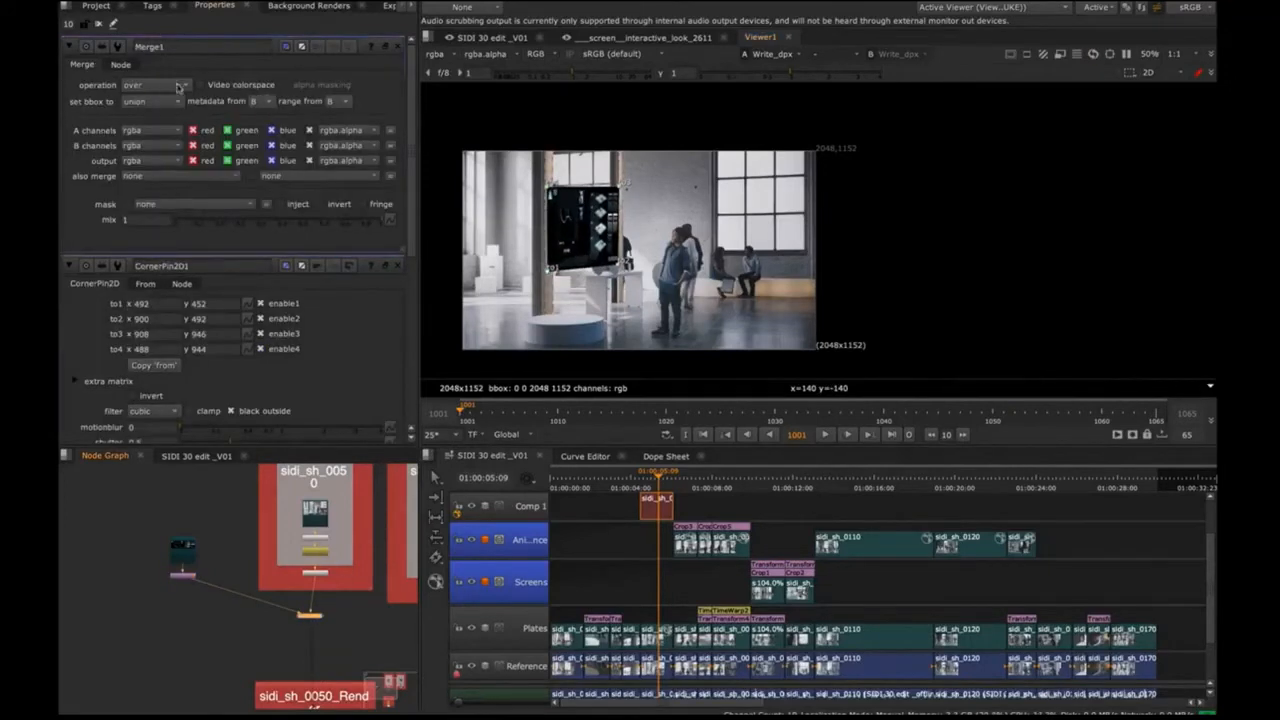
click(178, 87)
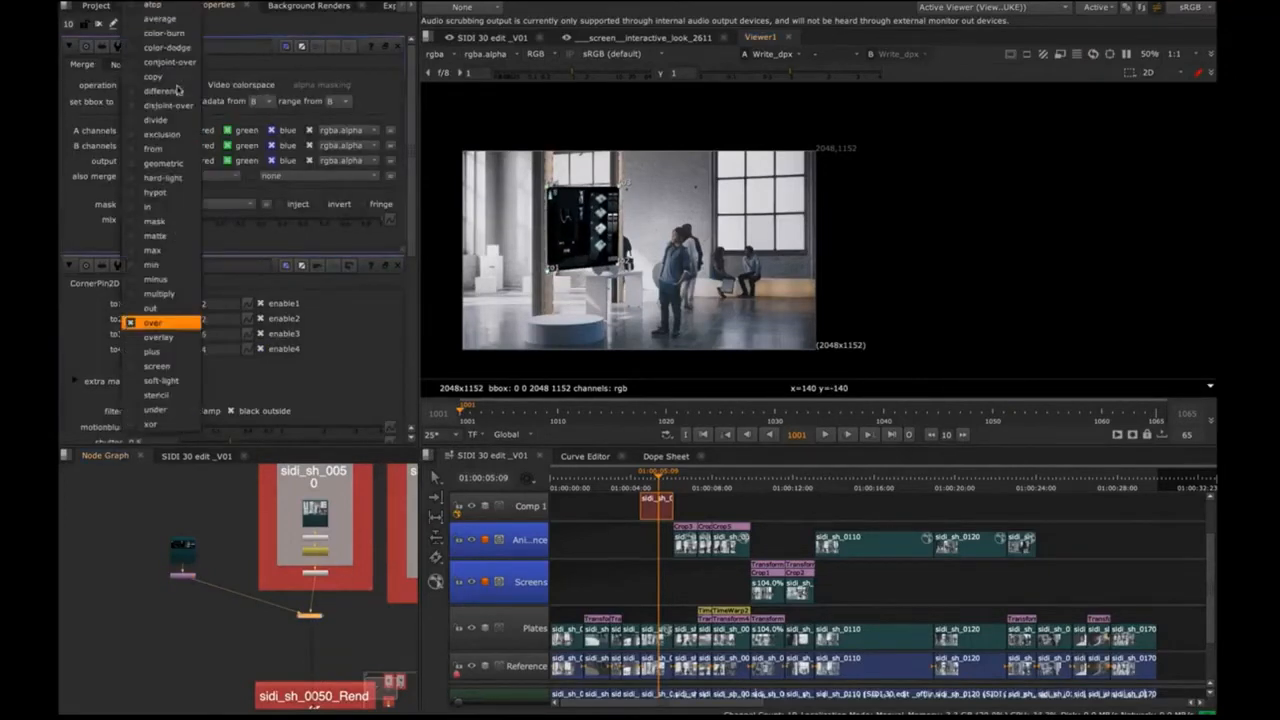
click(158, 367)
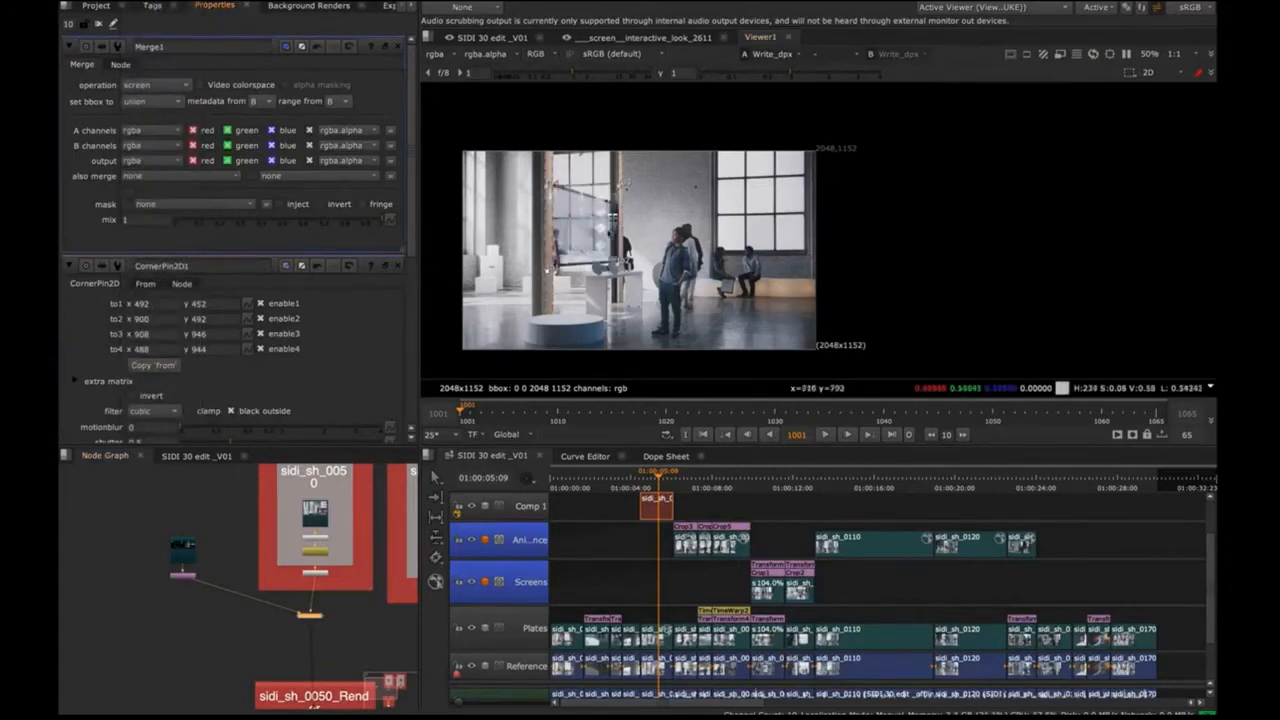
Align the artwork to the glass panel: to1 about 517, 475.5; to2 about 915, 502; to3 about 909.5, 851; to4 about 519.5, 959
scroll(593, 237, up, 5)
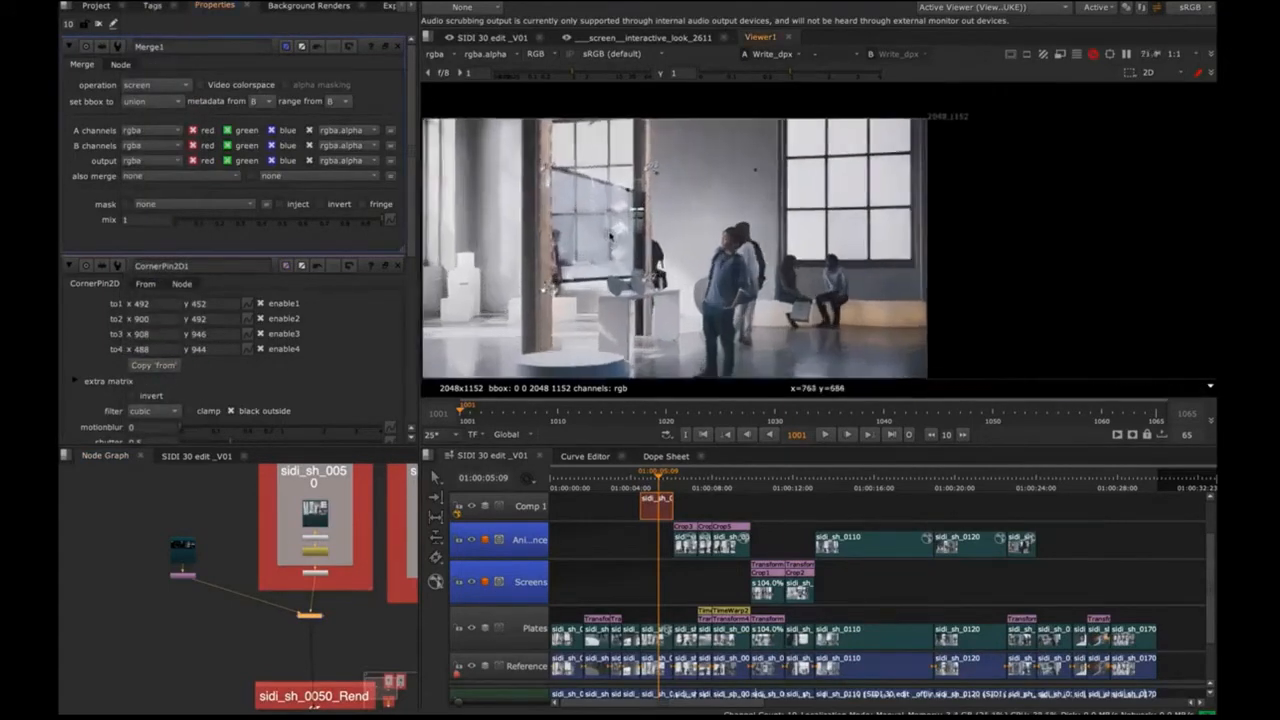
drag(686, 128, 672, 160)
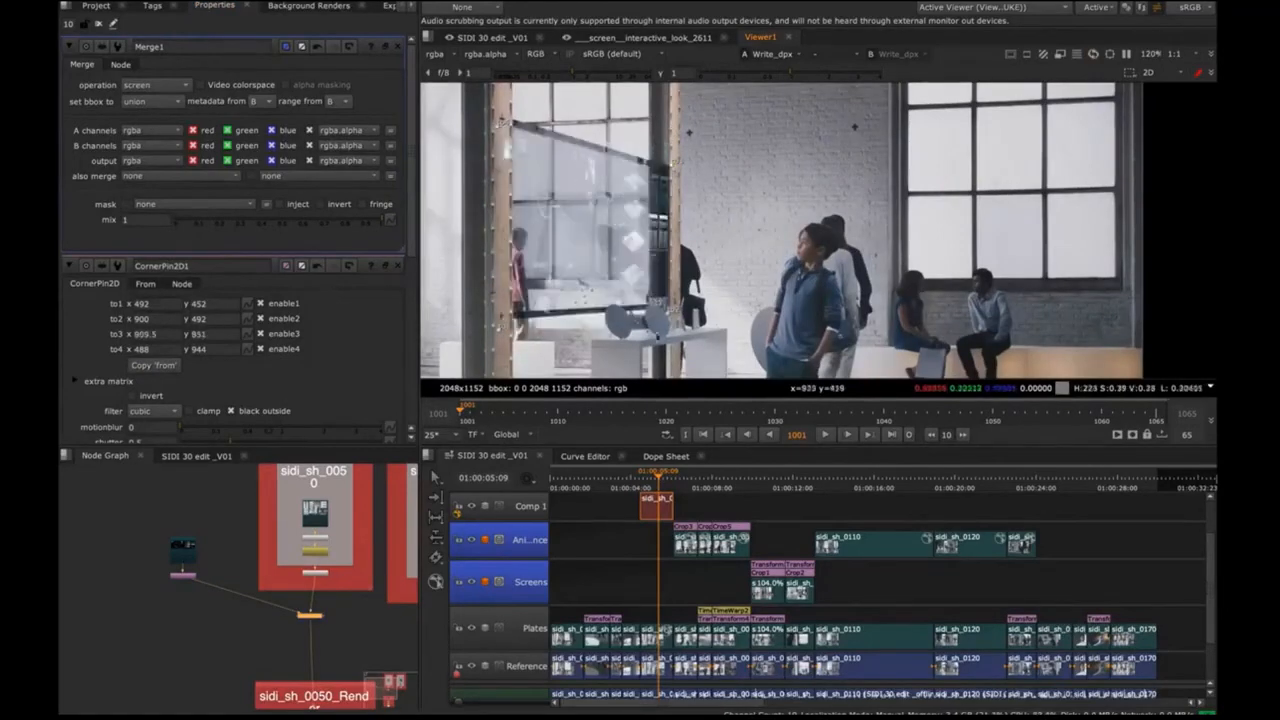
drag(674, 313, 680, 309)
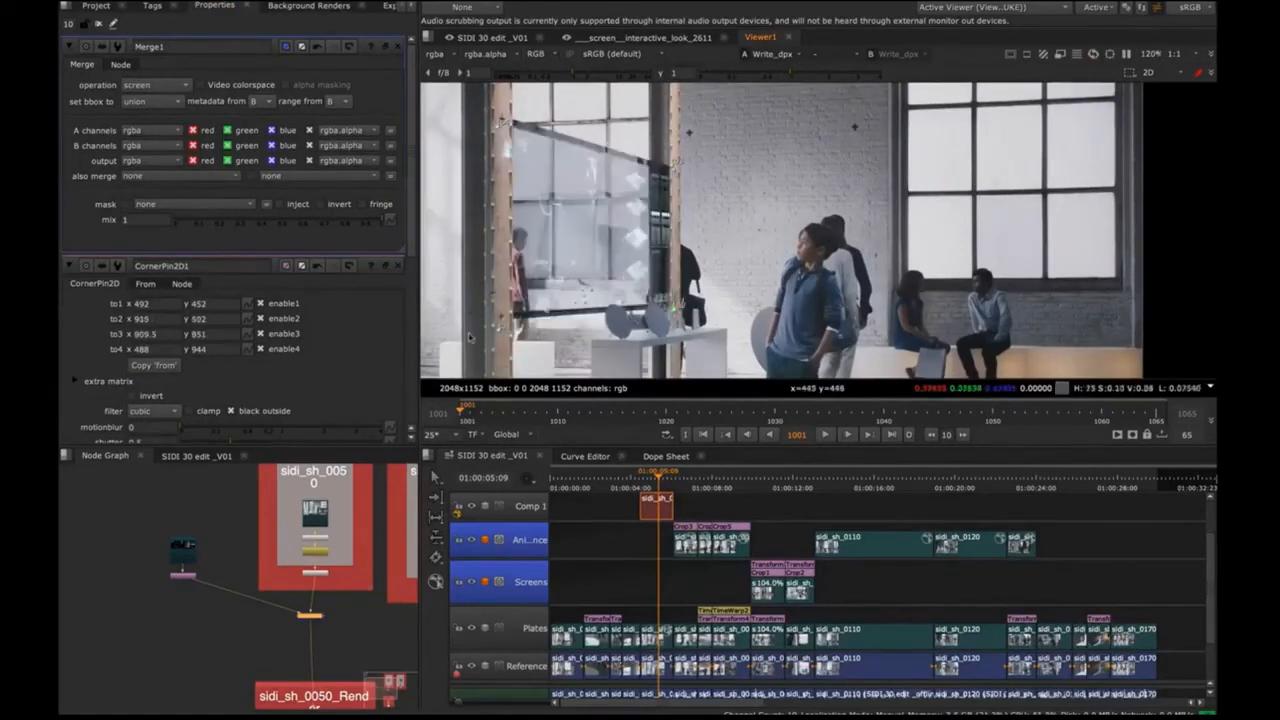
drag(497, 327, 515, 316)
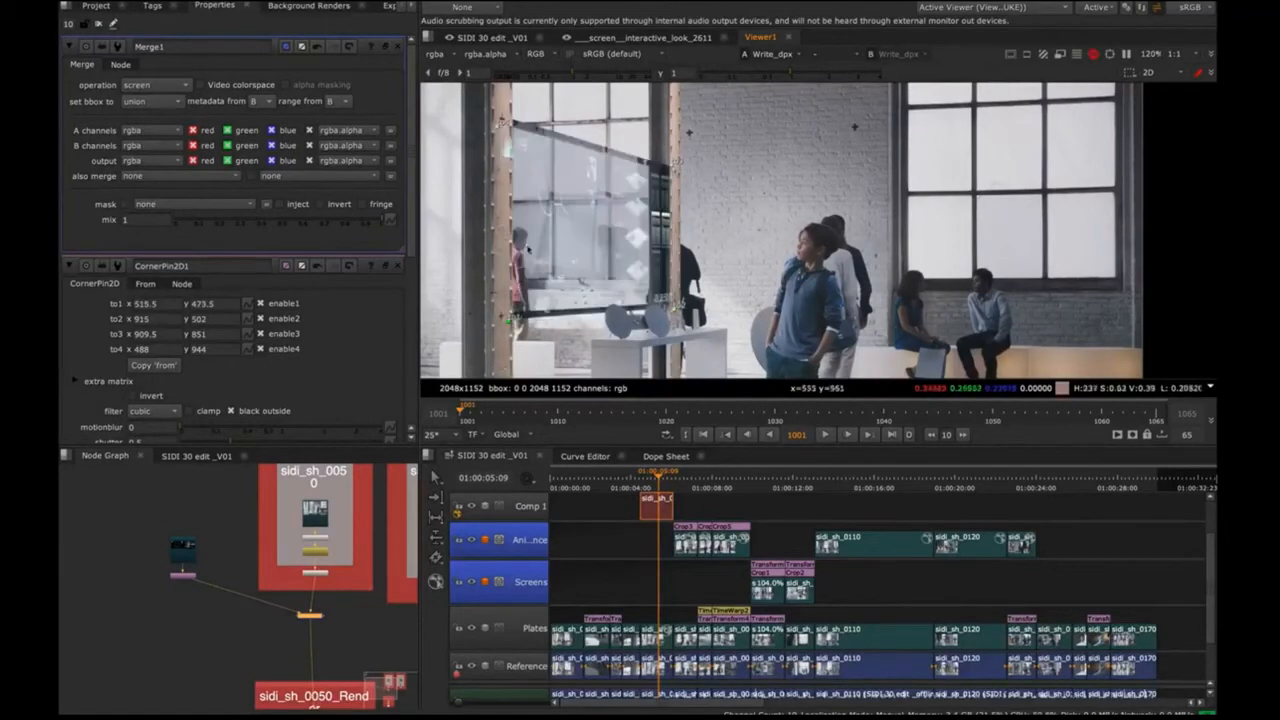
drag(502, 121, 513, 116)
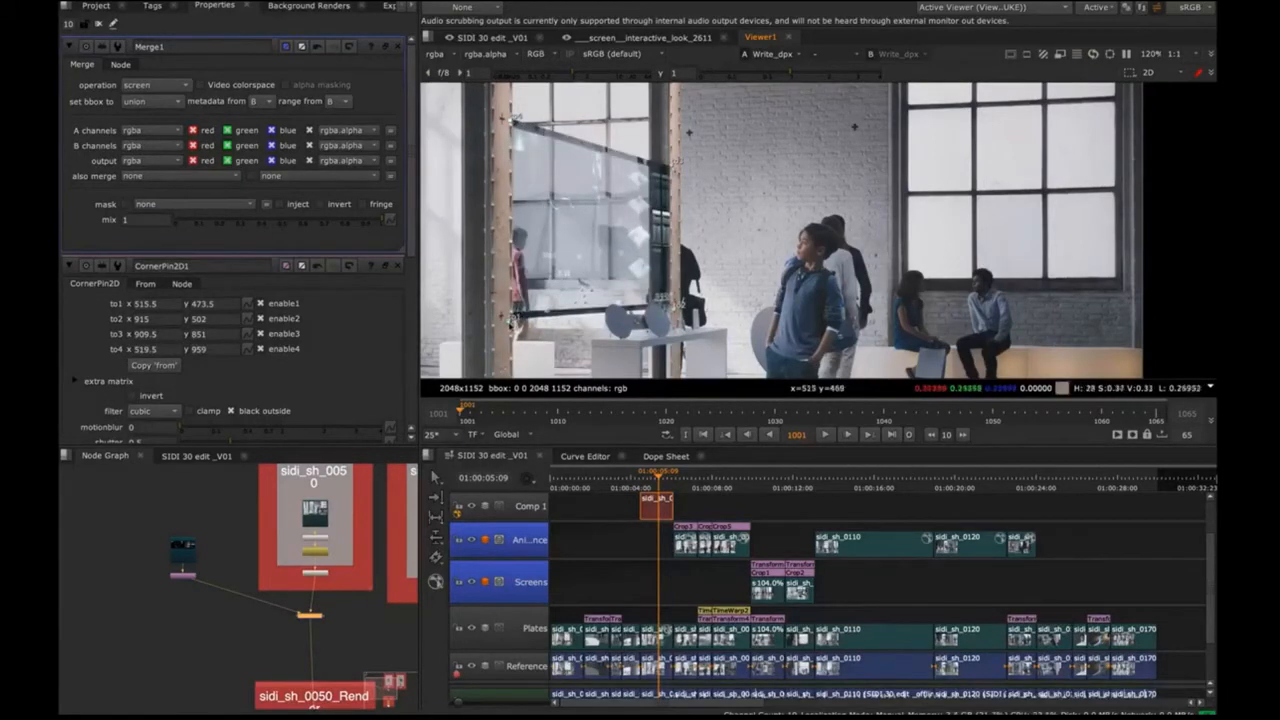
drag(513, 317, 514, 315)
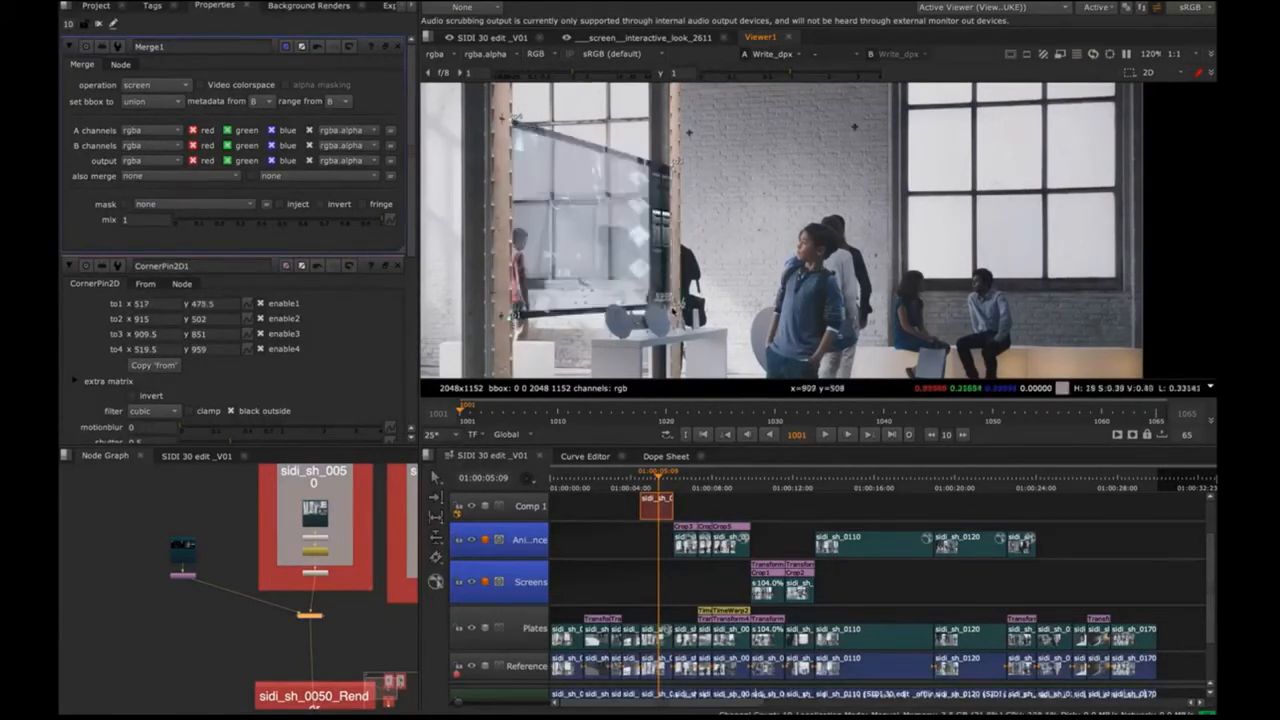
Fine-tune the artwork's corner pins to y 478.5 for to1 and y 507 for to2, and align the Merge node beneath the plate's node stack
drag(676, 308, 678, 305)
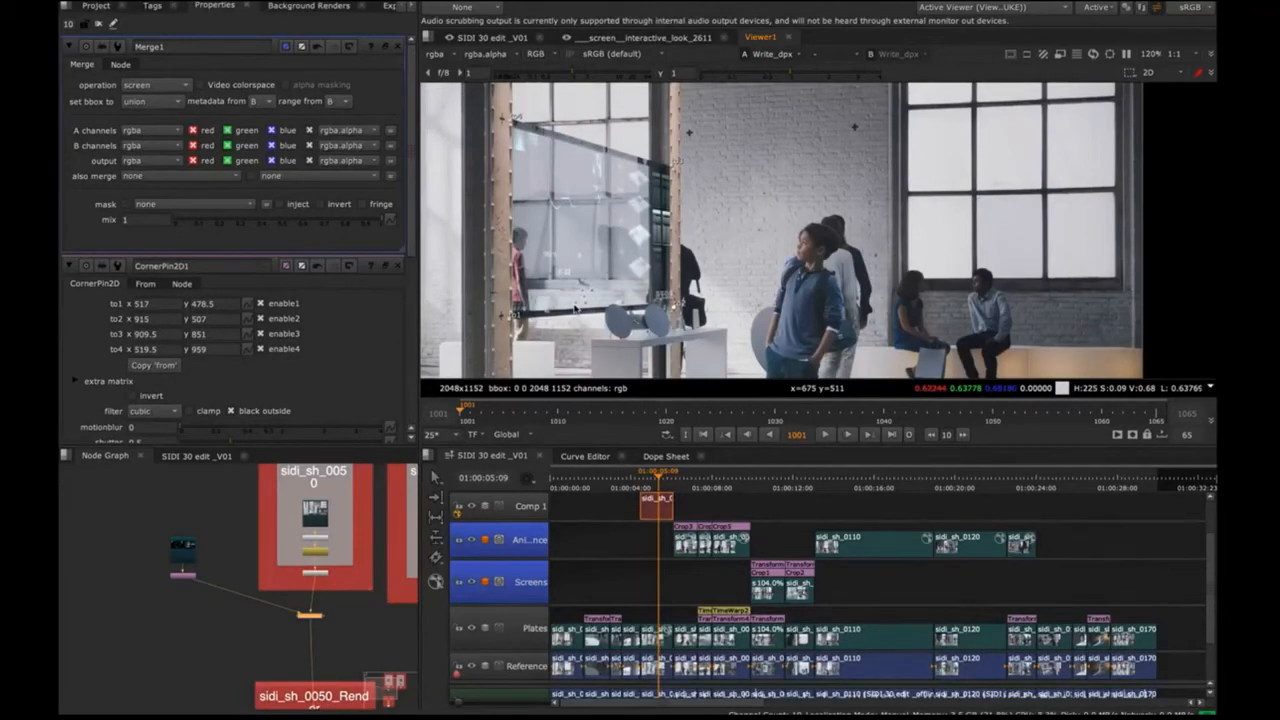
drag(318, 616, 323, 618)
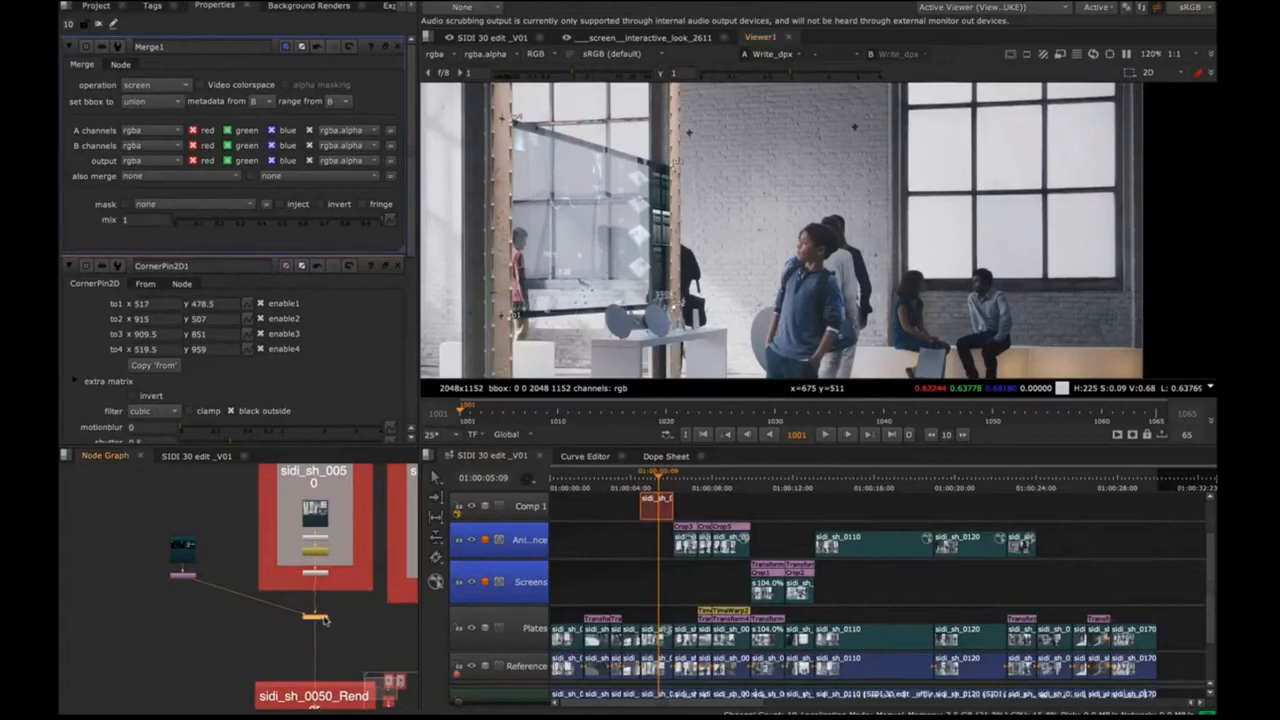
click(289, 575)
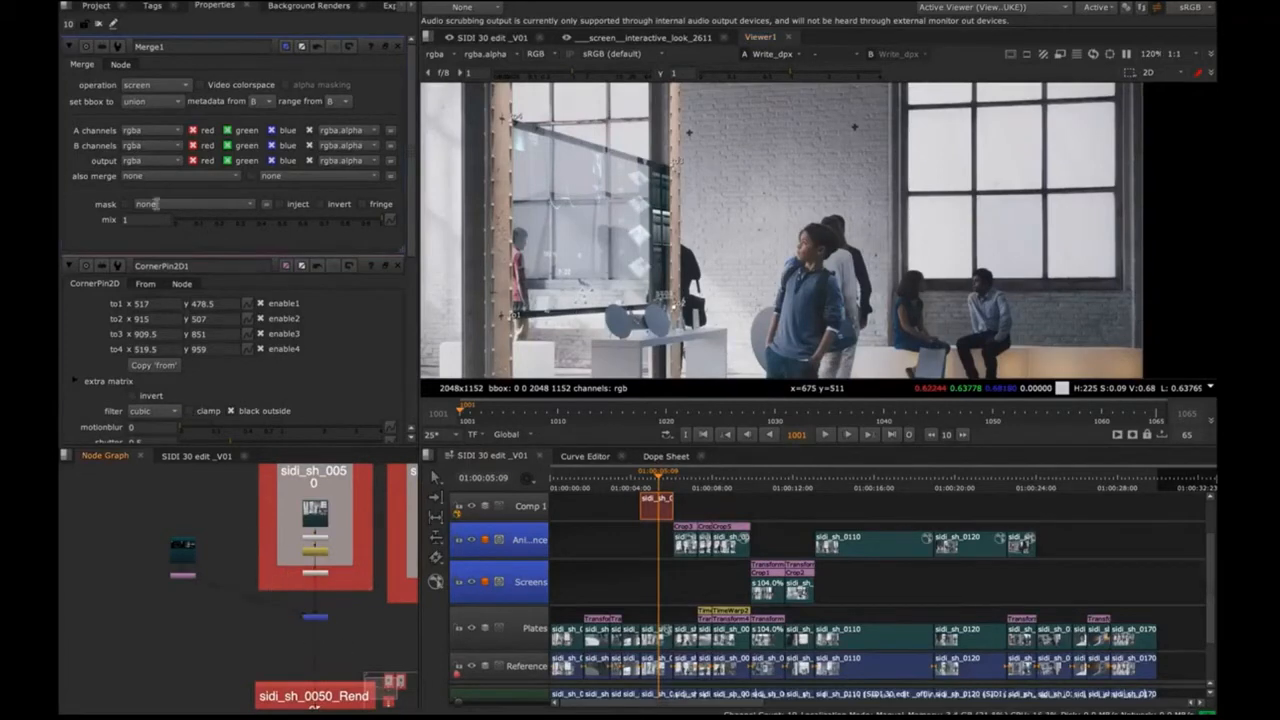
Create a new project from the StockFootage template
click(95, 6)
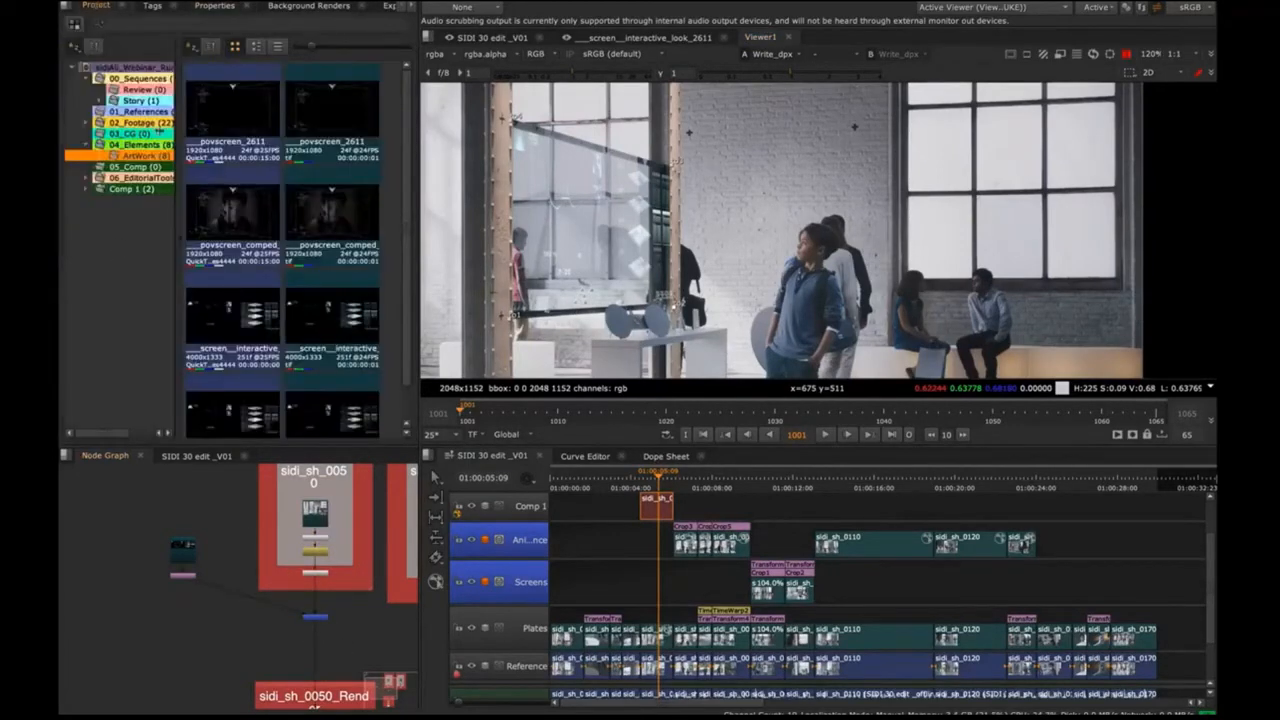
mouse_move(173, 8)
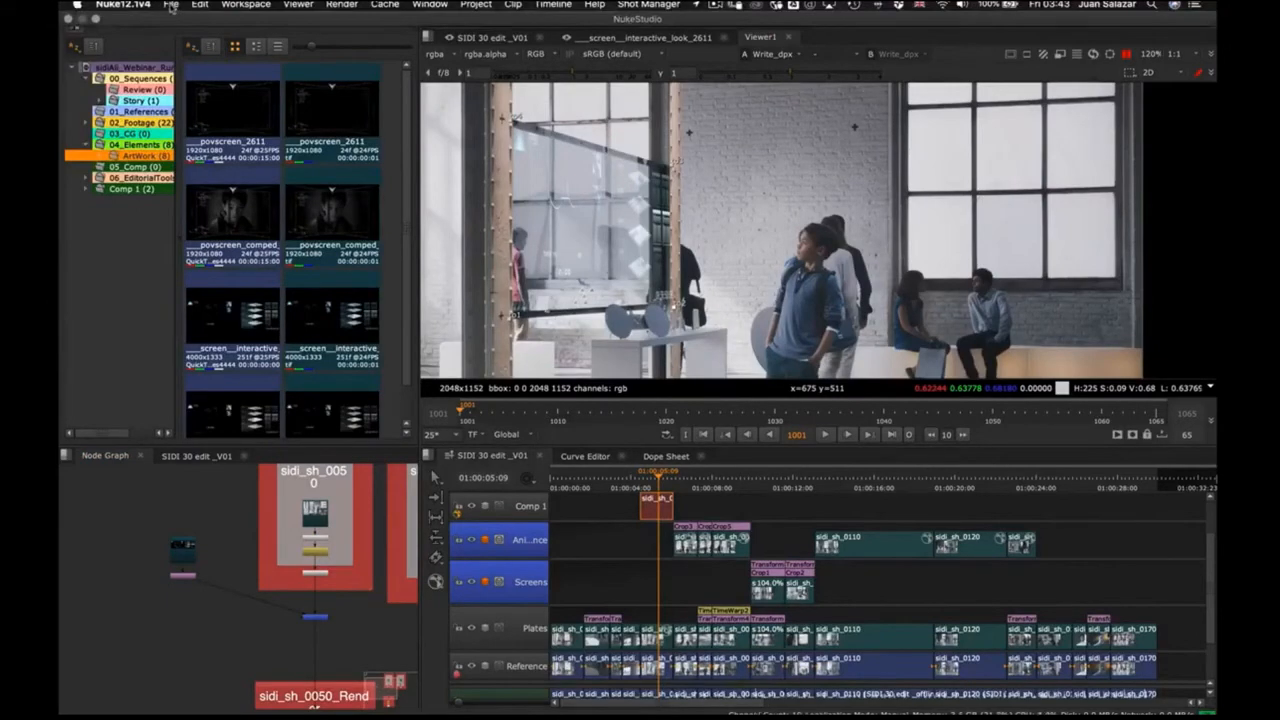
click(172, 5)
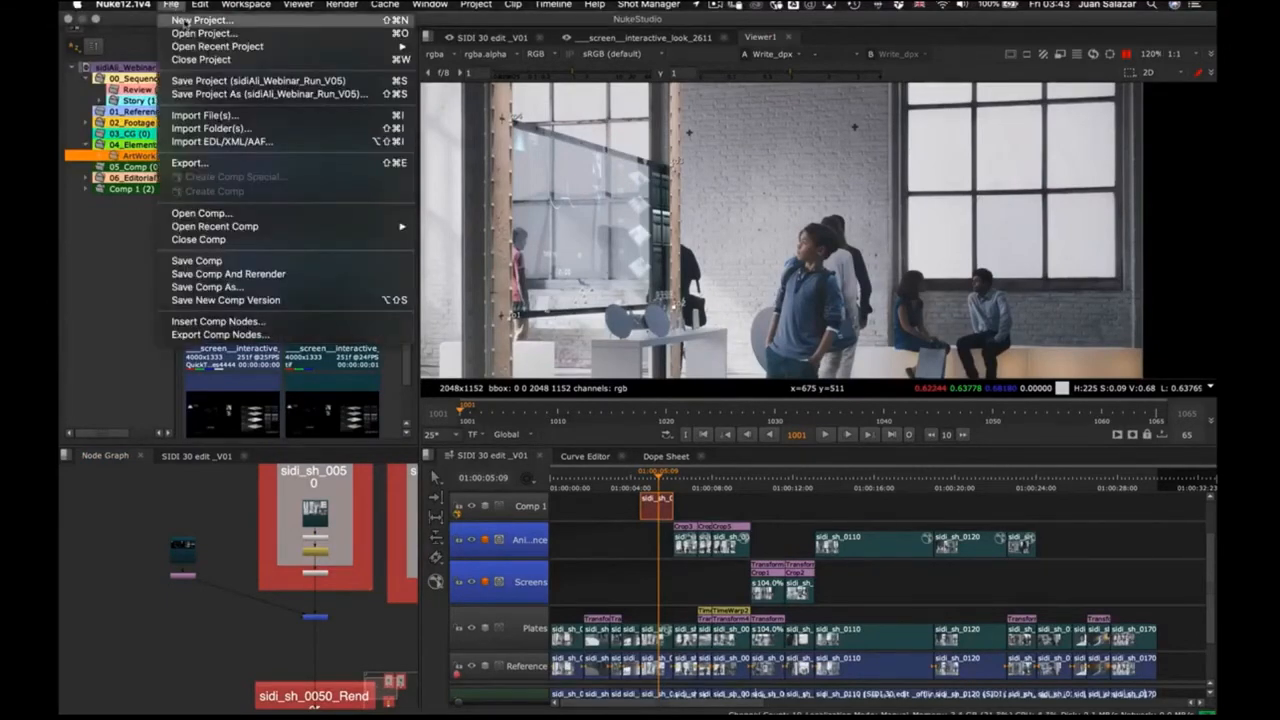
click(185, 21)
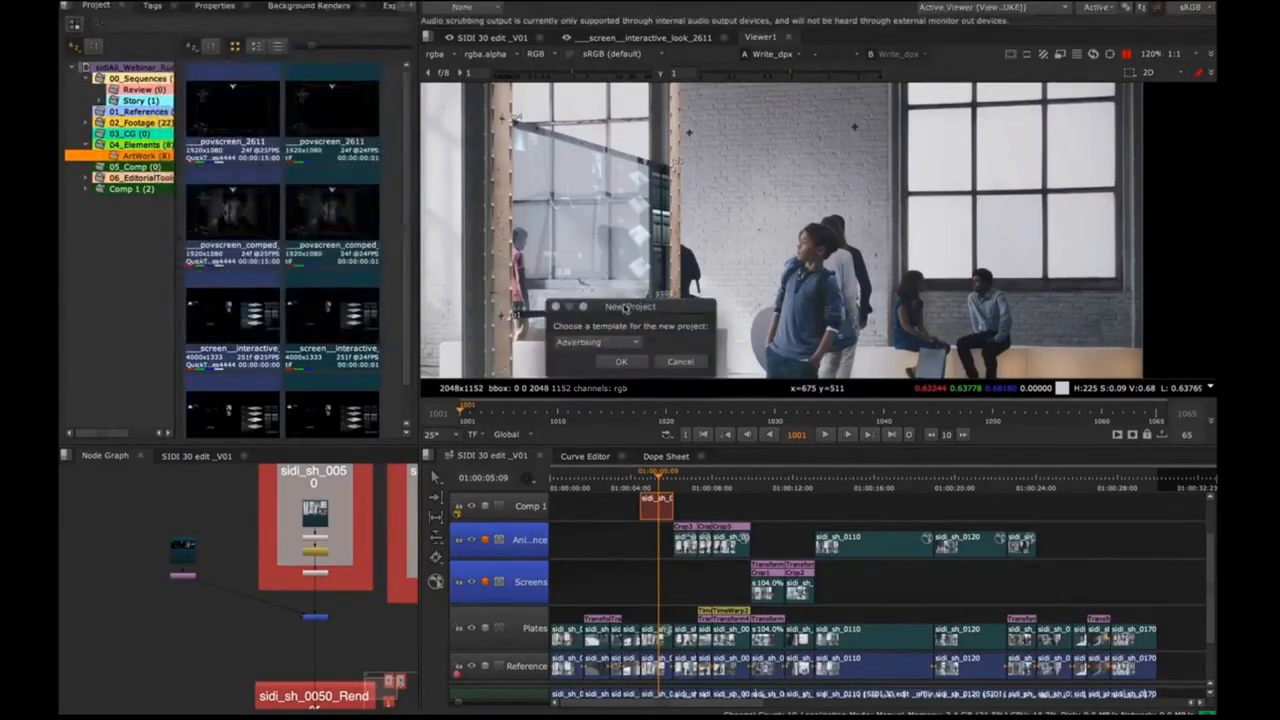
click(599, 235)
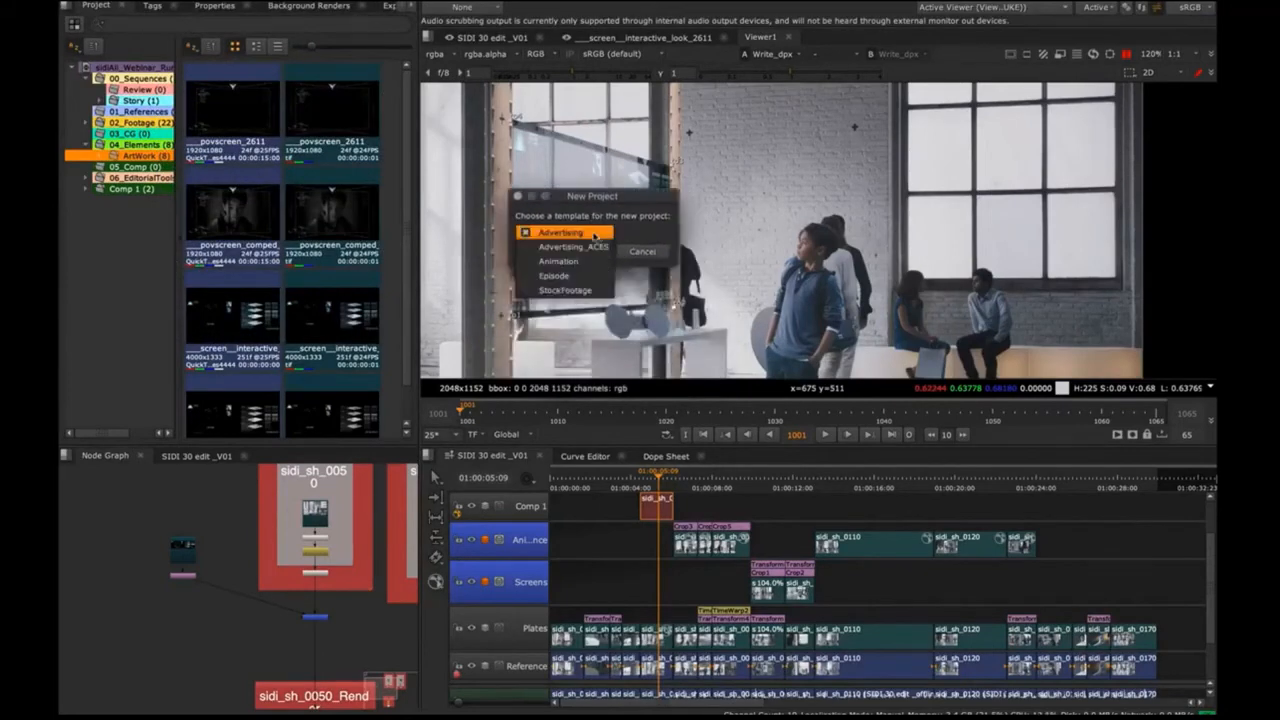
click(572, 292)
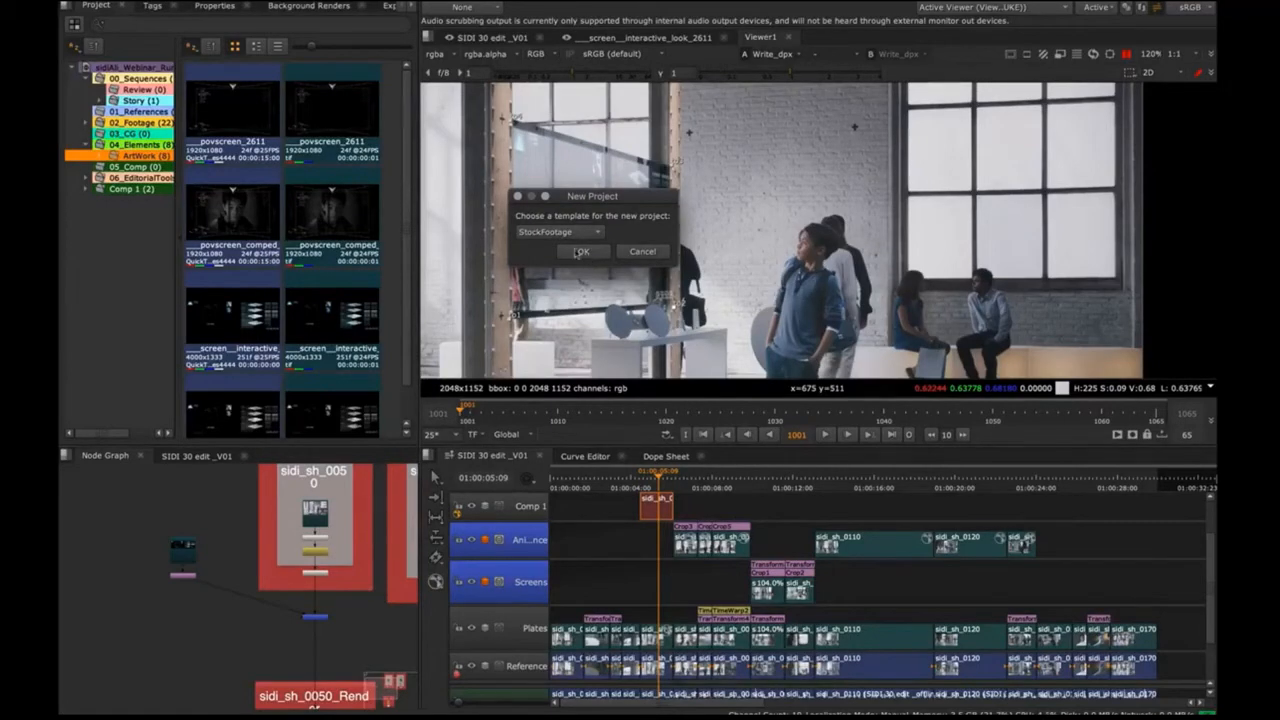
click(585, 252)
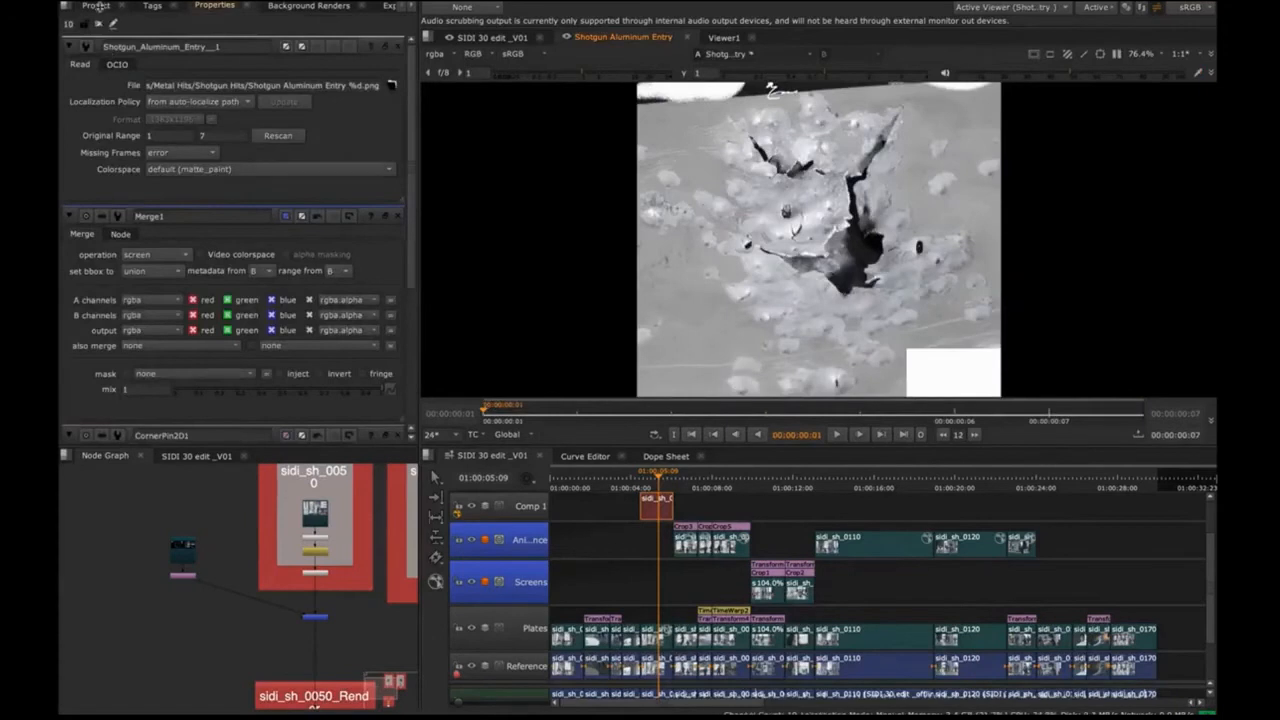
Preview the Spell_Hit_Side_1_1230_2K clip from the new project's Stock_Footage bin and add it to the node graph beside the artwork
click(97, 6)
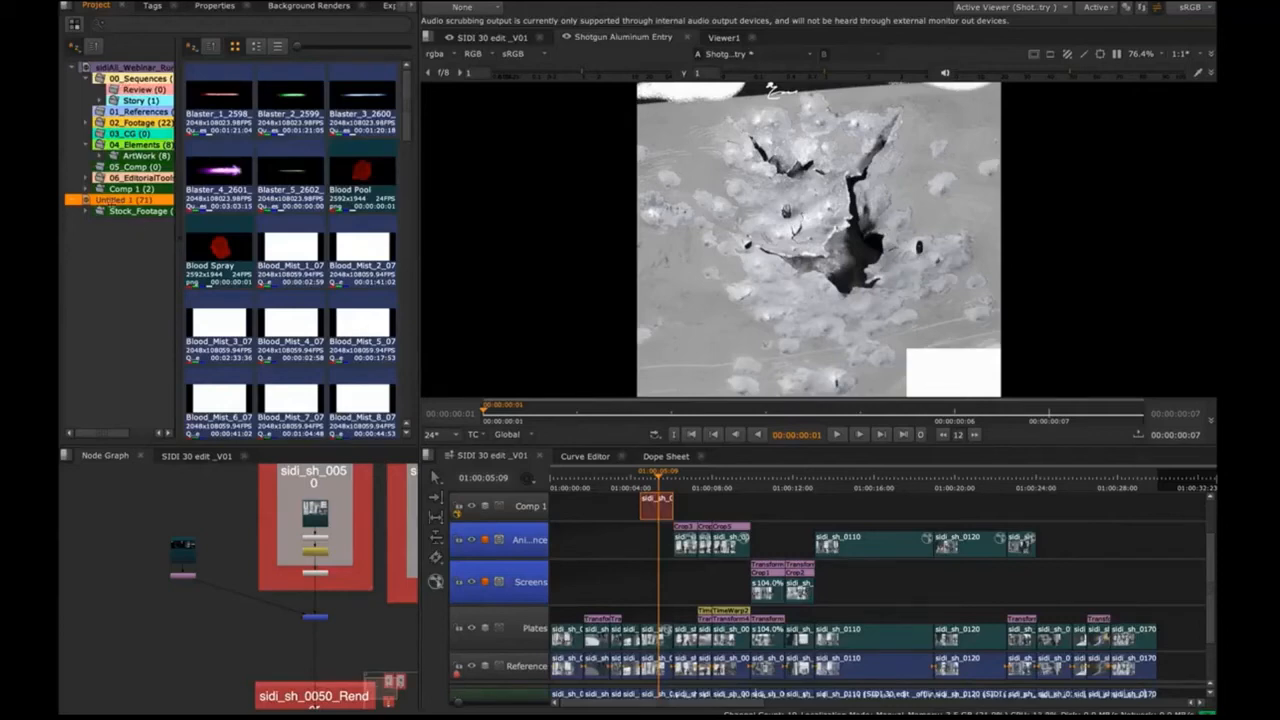
click(99, 211)
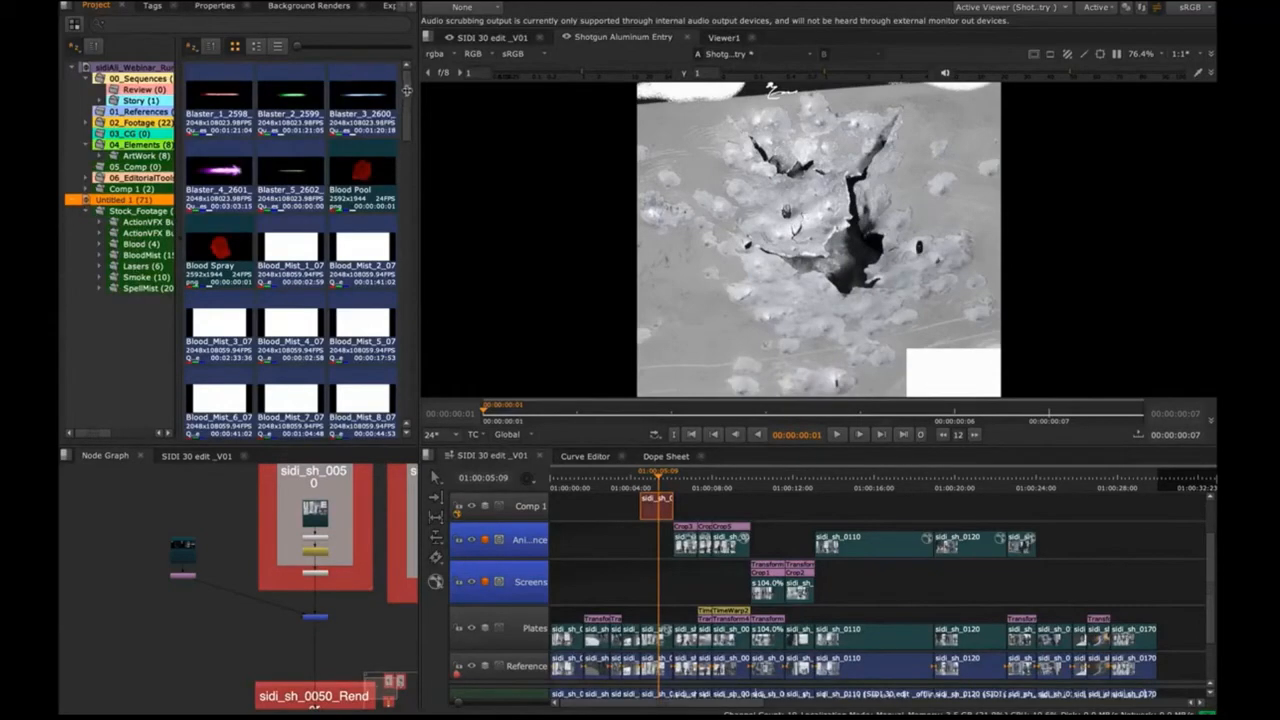
drag(408, 85, 409, 334)
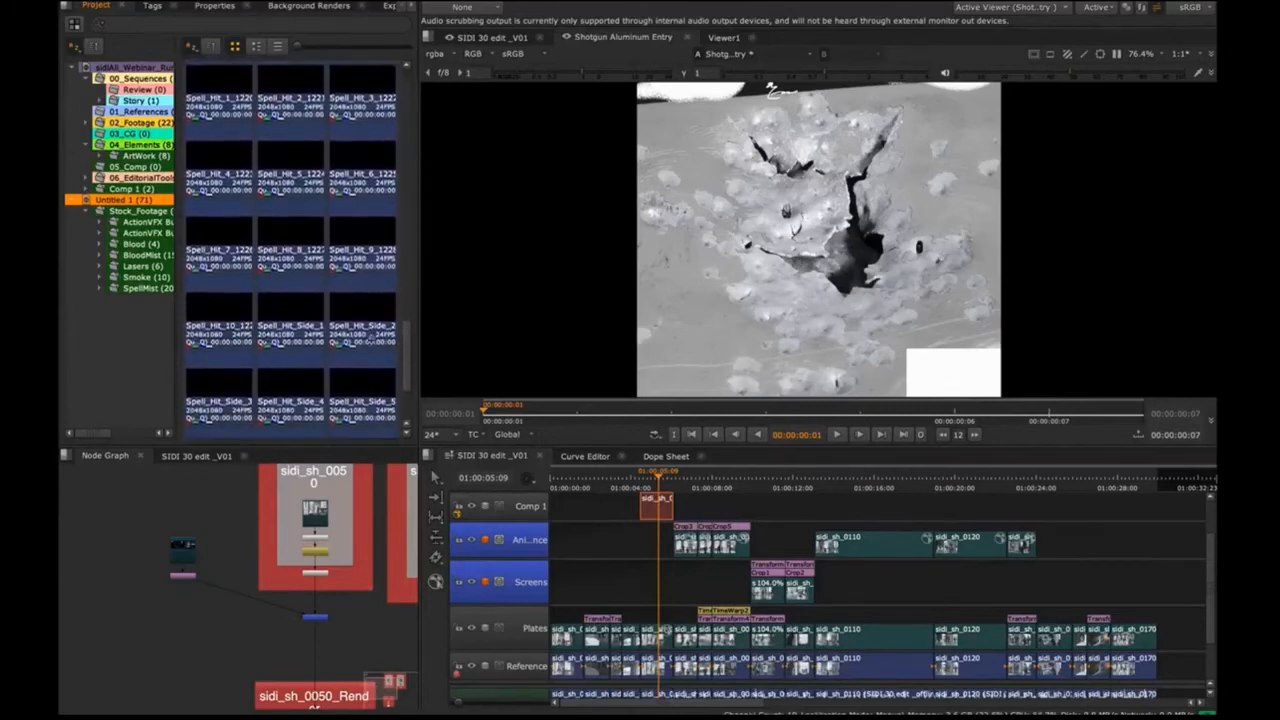
double_click(294, 320)
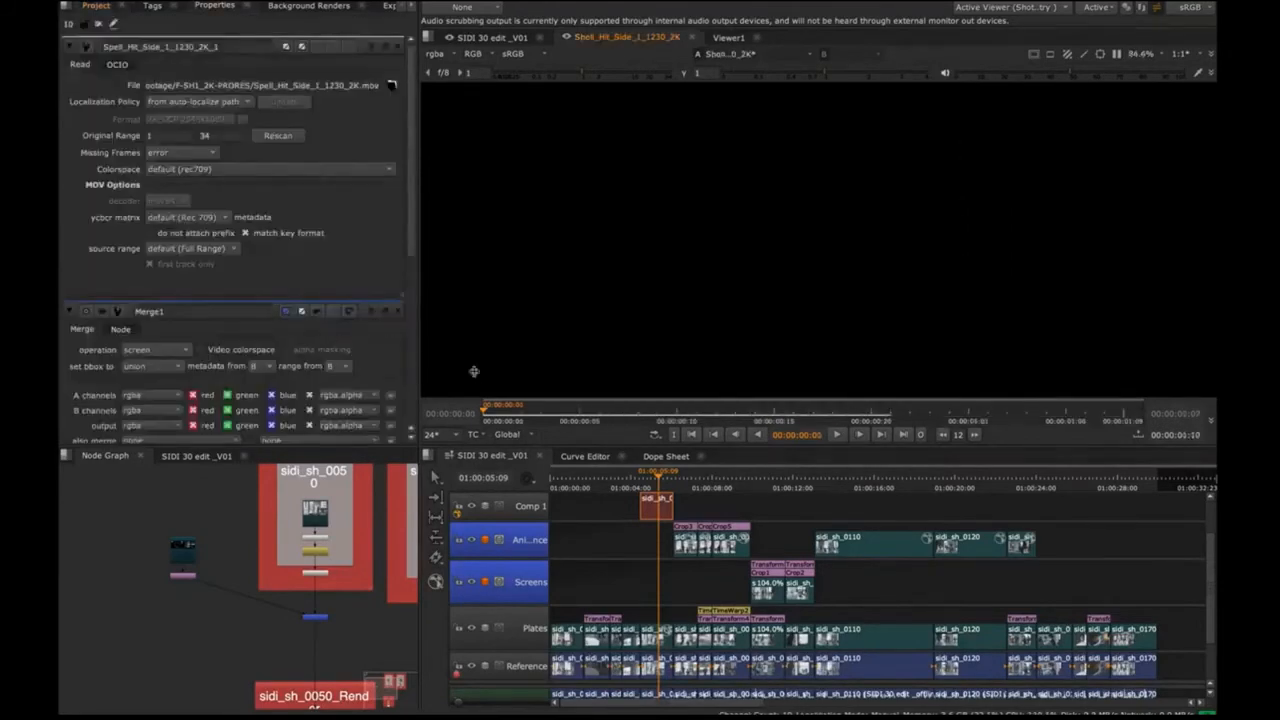
drag(569, 406, 503, 430)
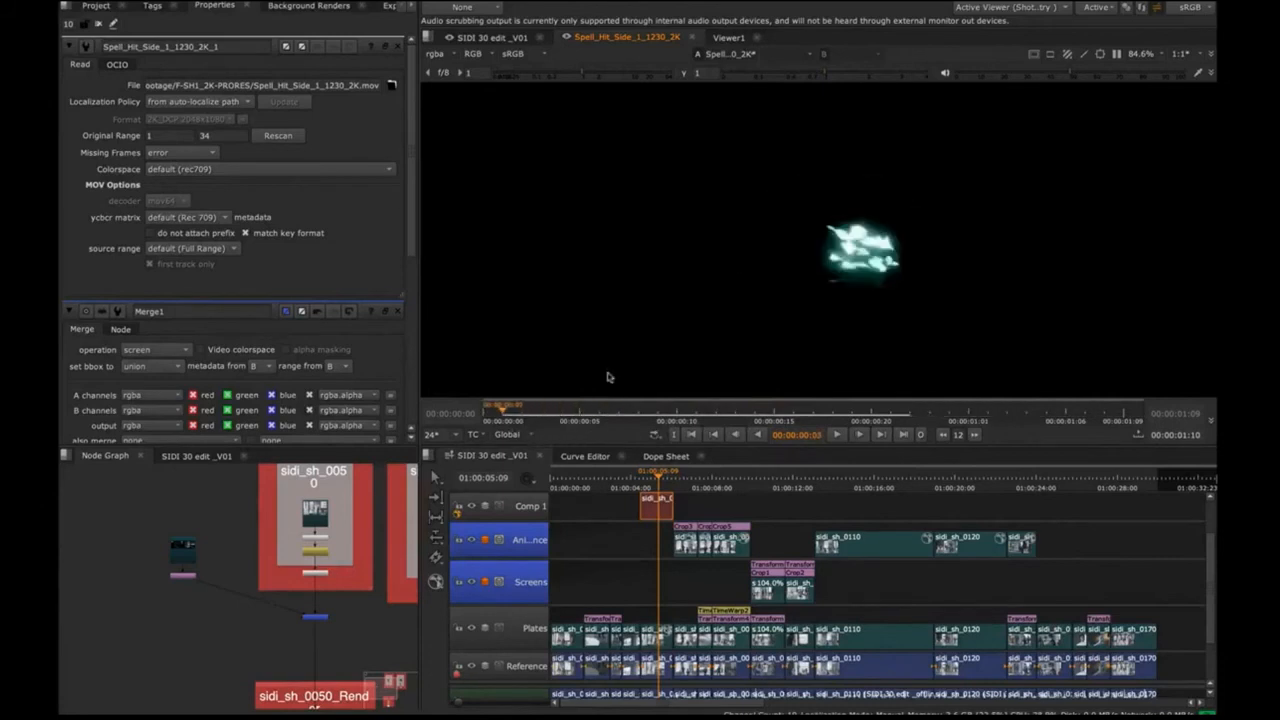
click(97, 6)
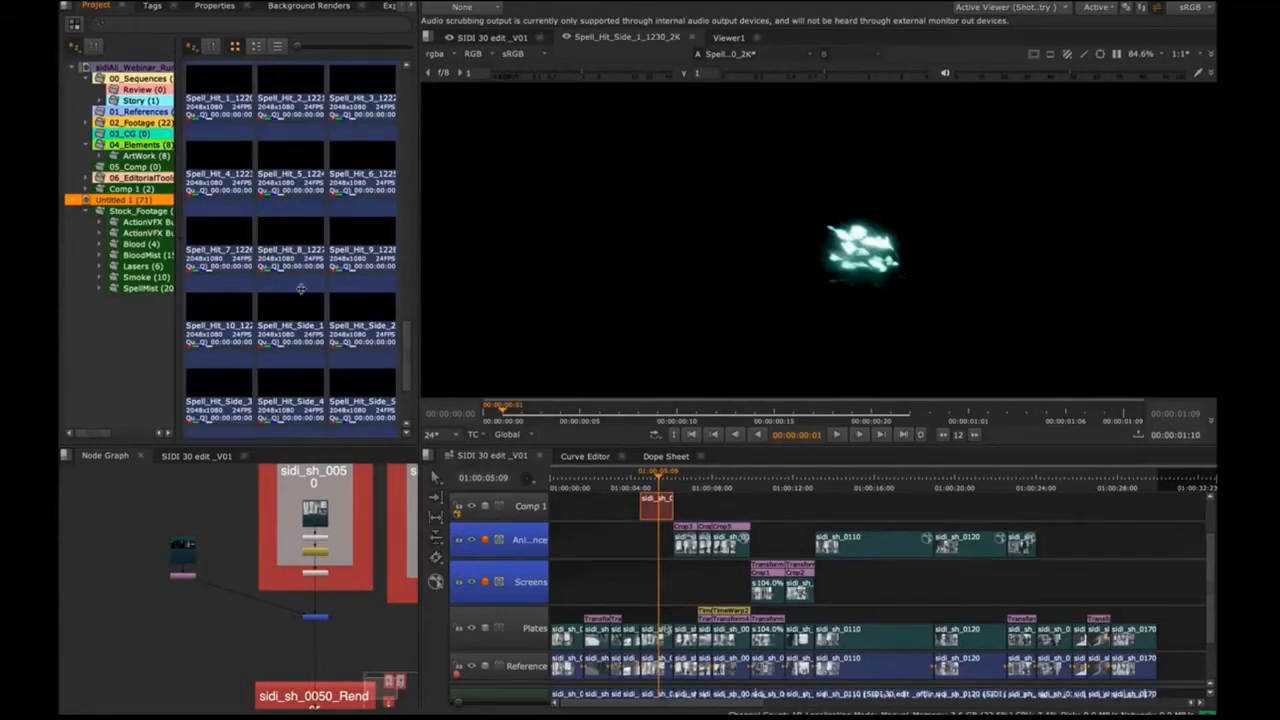
drag(305, 313, 124, 551)
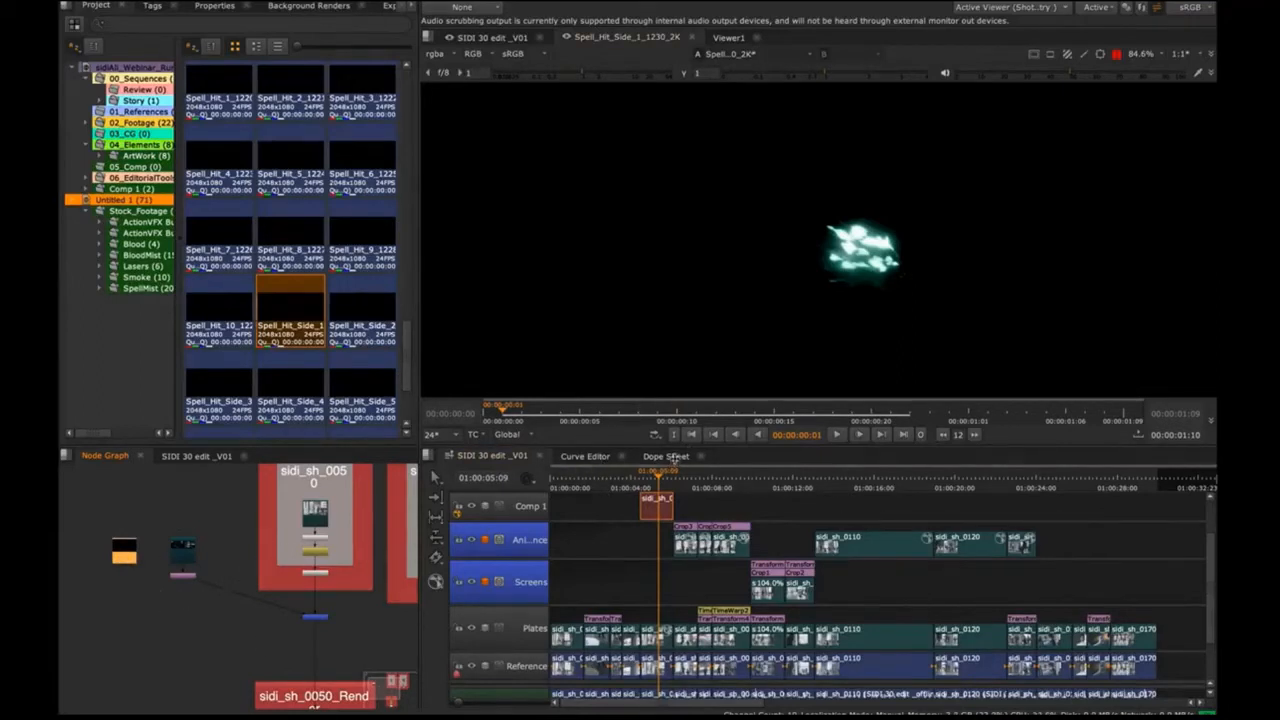
Show the Dope Sheet with all of the comp's Read and TimeClip nodes listed
click(675, 457)
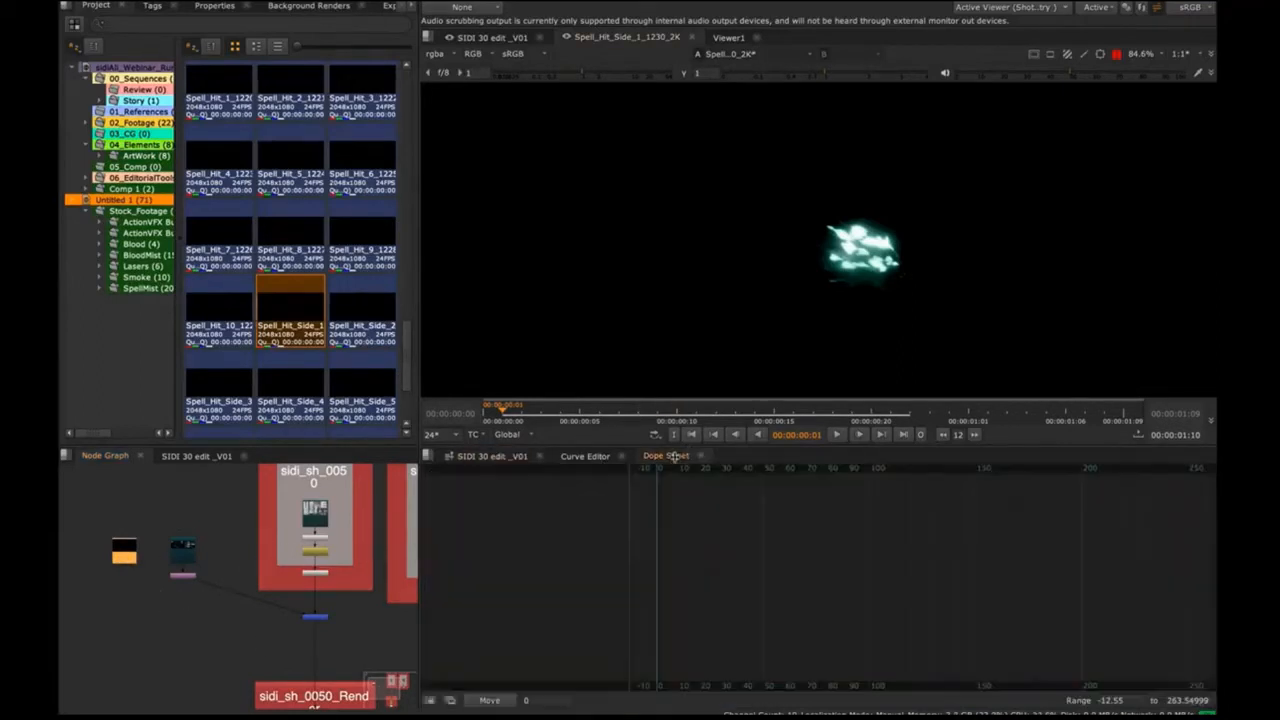
click(450, 701)
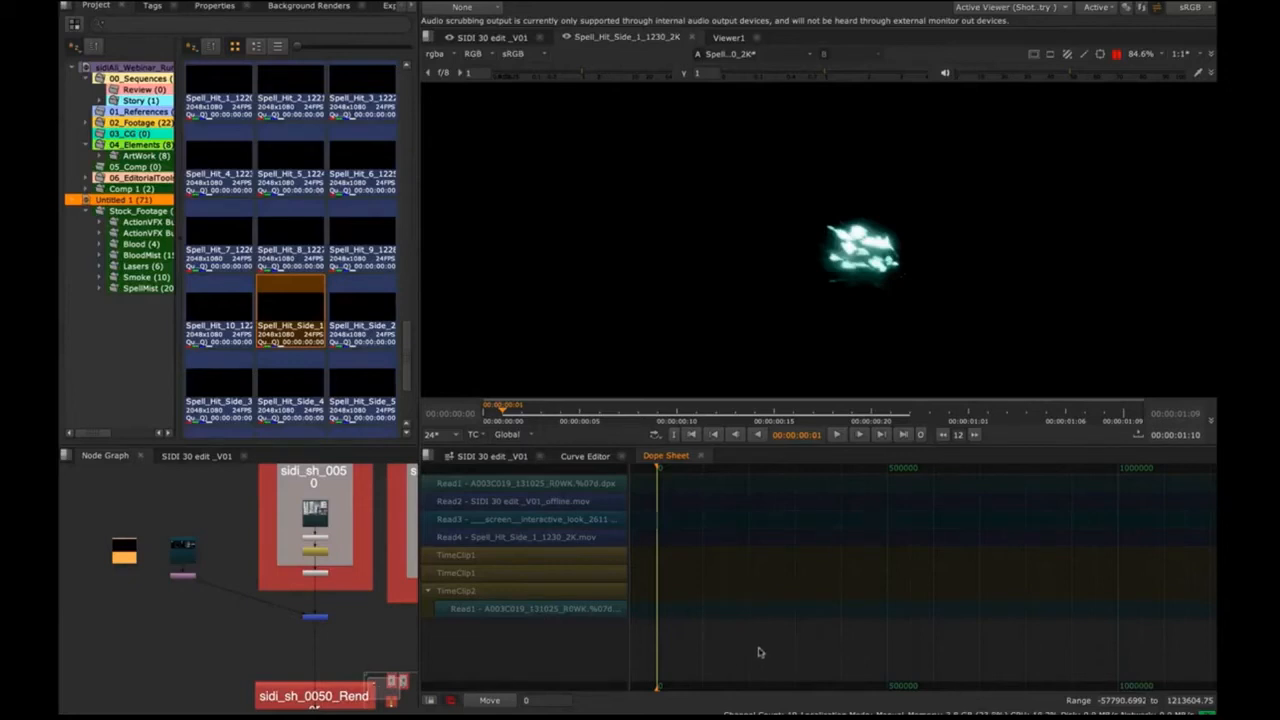
drag(318, 618, 254, 602)
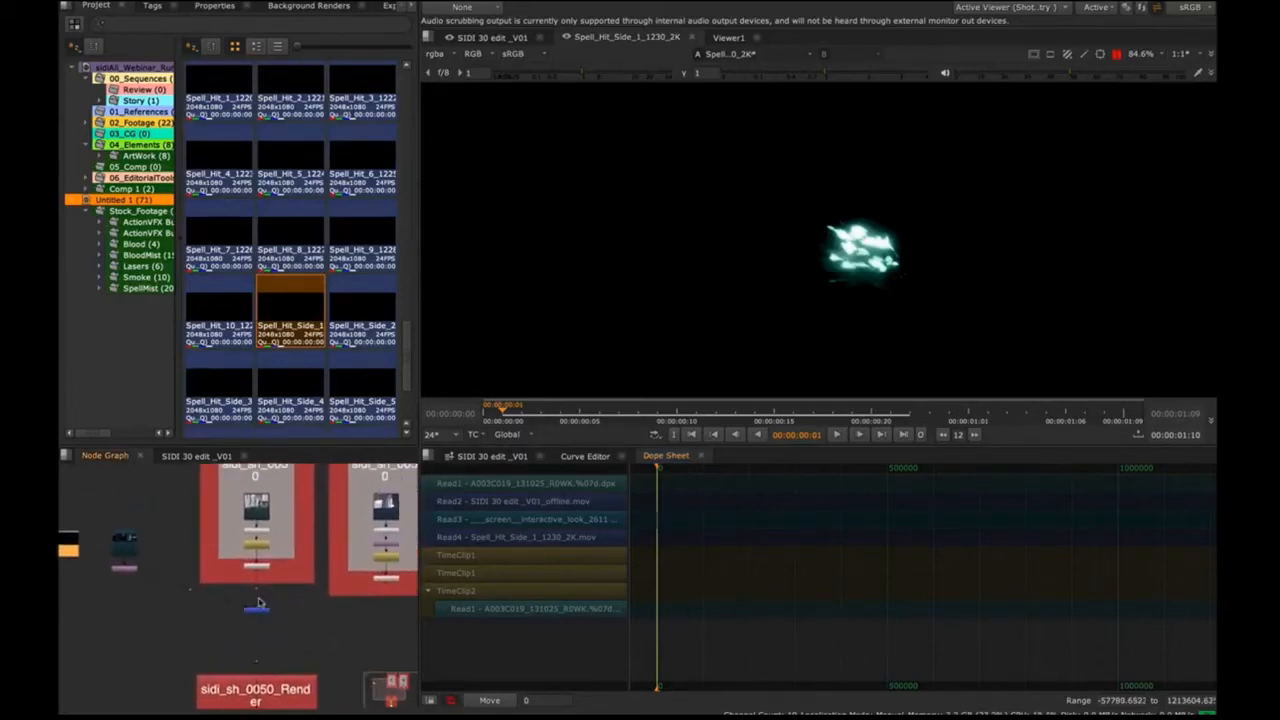
scroll(254, 590, up, 3)
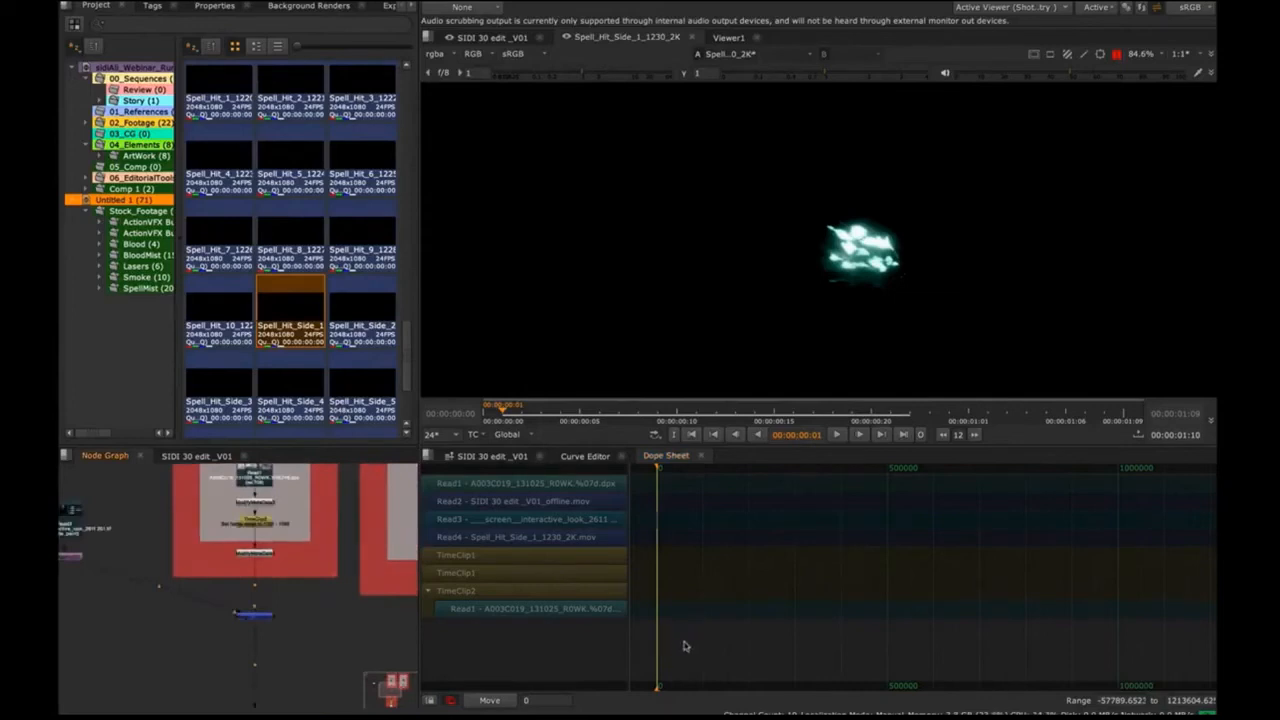
Offset the clips in the Dope Sheet: the interactive look artwork to frames 945–1195 and the Spell_Hit_Side_1 clip to frames 1005–1038
mouse_move(687, 633)
mouse_down()
mouse_move(811, 623)
mouse_move(734, 591)
mouse_move(849, 614)
mouse_move(1199, 582)
mouse_move(880, 597)
mouse_move(1168, 582)
mouse_move(737, 569)
mouse_move(860, 584)
mouse_move(838, 556)
mouse_up()
drag(860, 553, 870, 591)
click(774, 520)
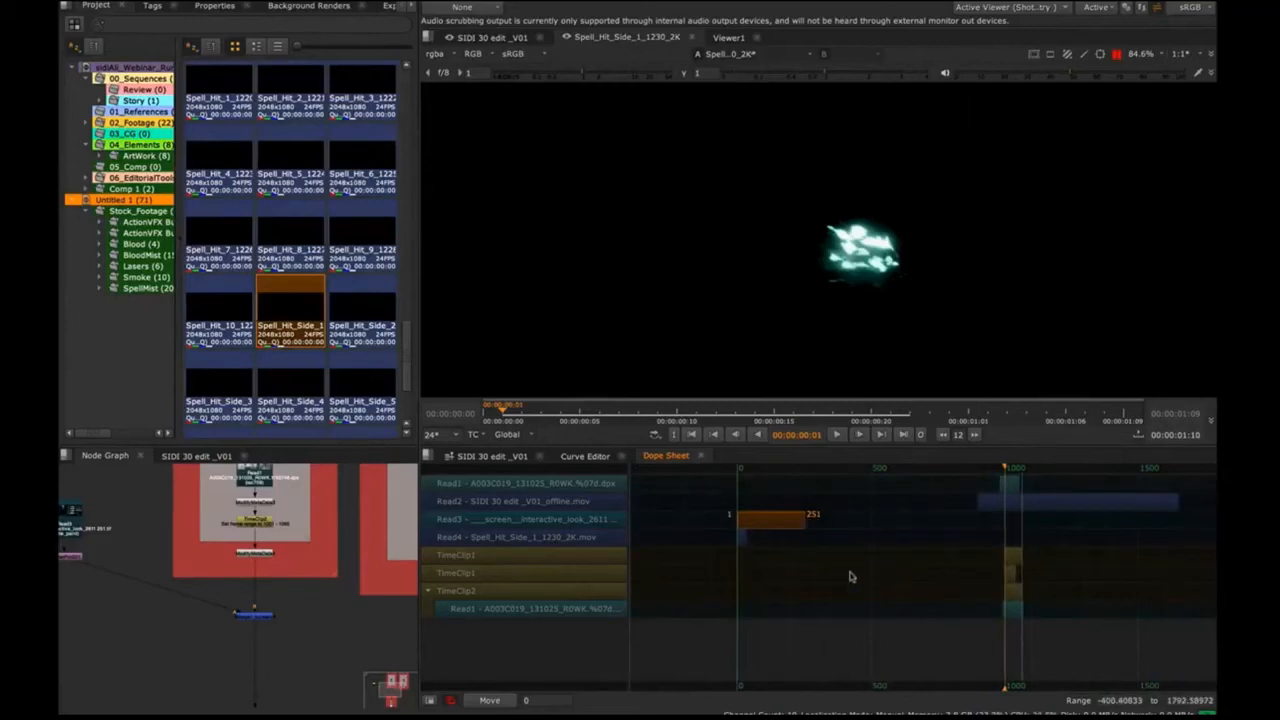
mouse_move(866, 573)
mouse_down()
mouse_move(926, 583)
mouse_move(909, 585)
mouse_move(925, 594)
mouse_move(866, 588)
mouse_up()
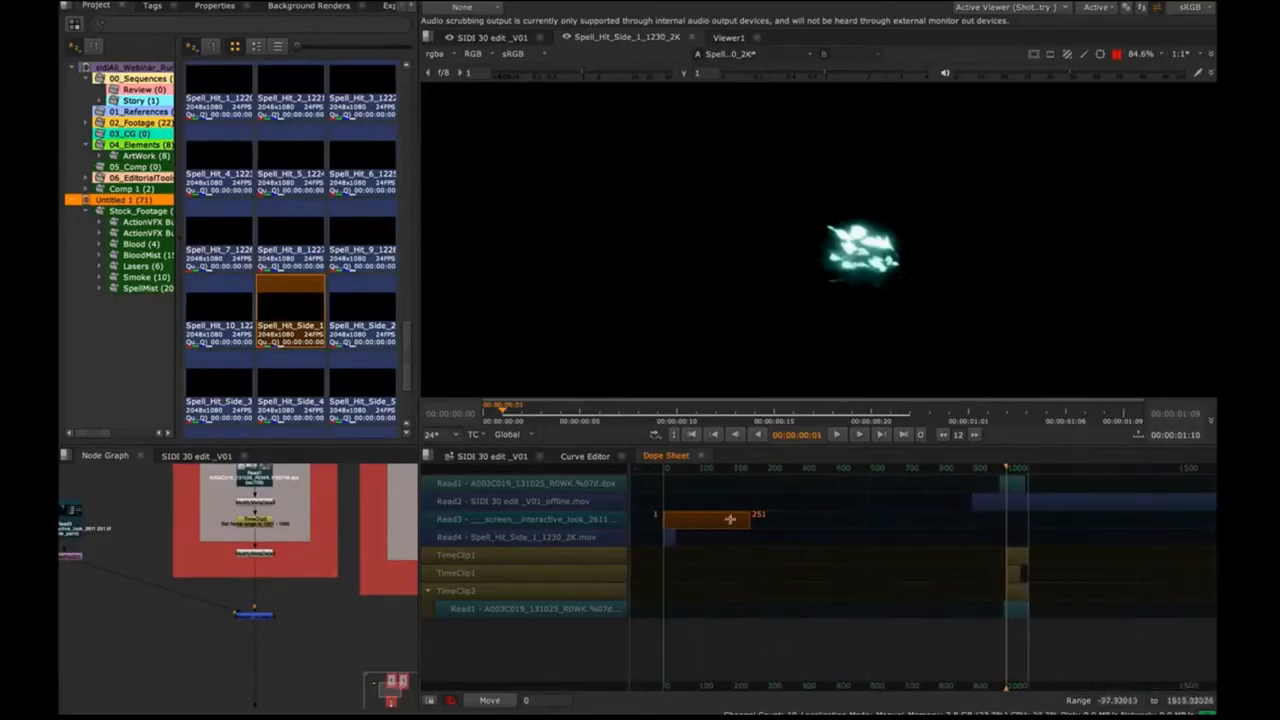
drag(701, 519, 1024, 518)
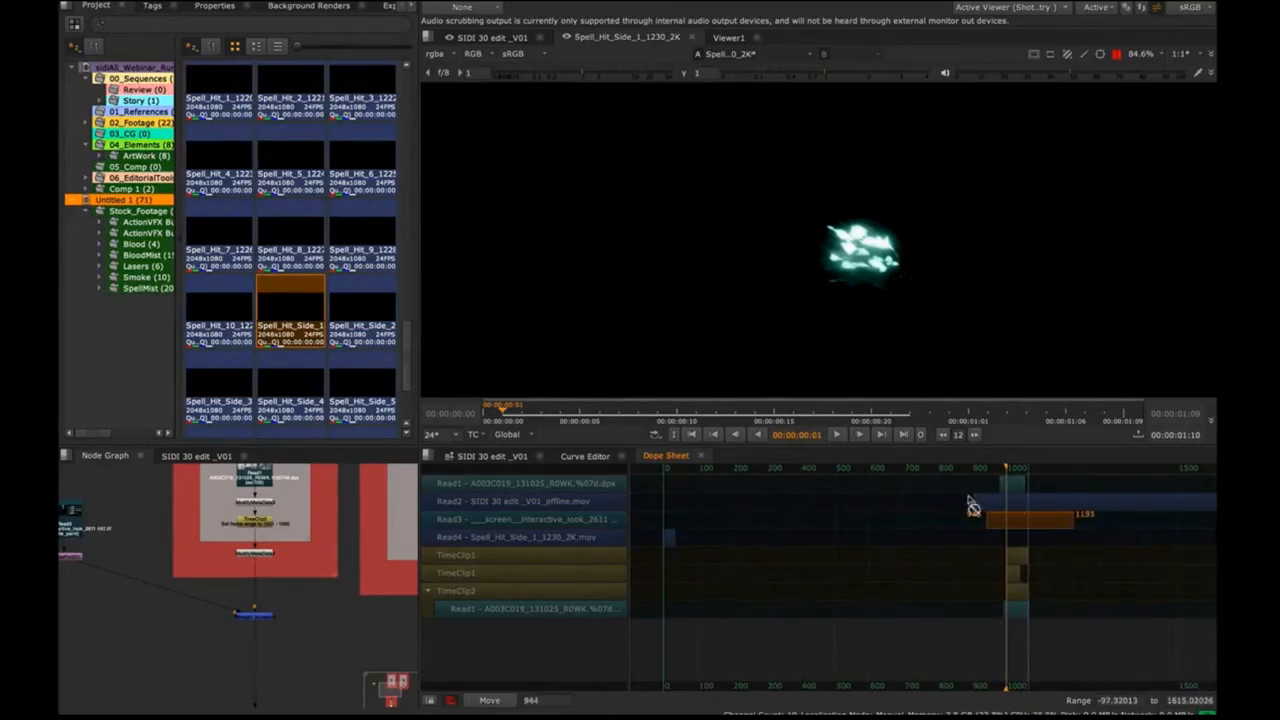
click(670, 537)
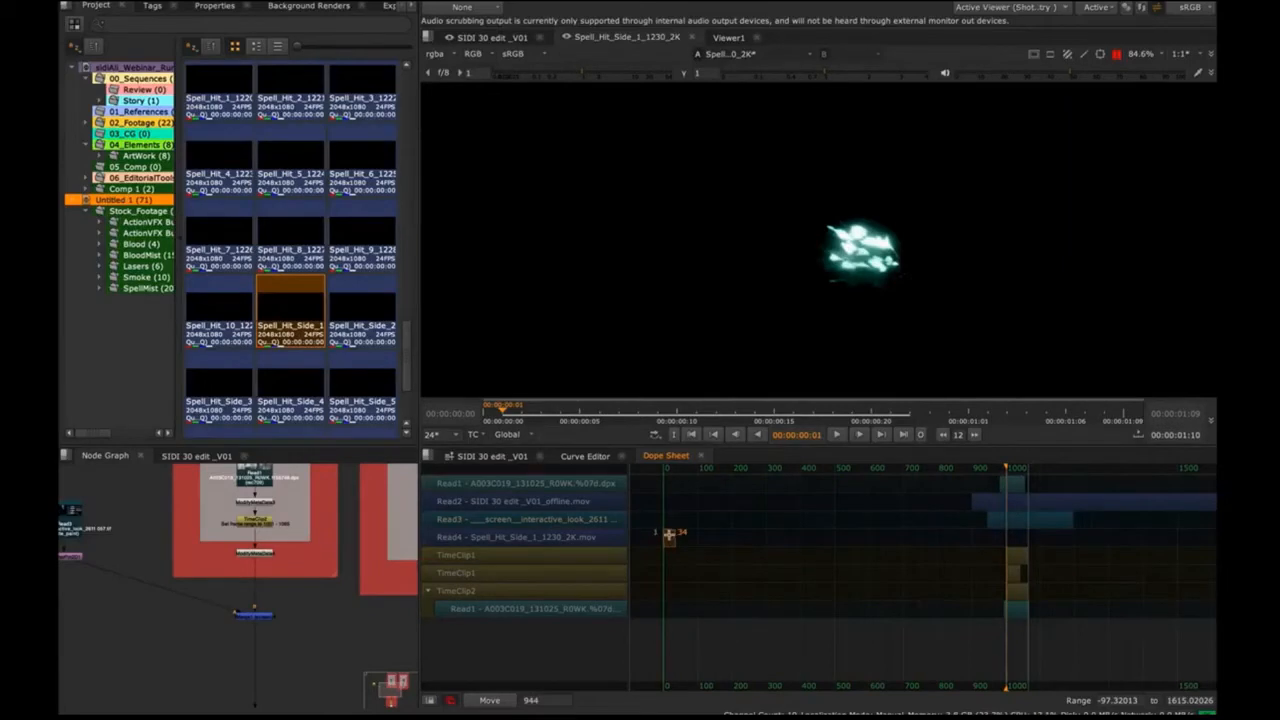
drag(669, 535, 1012, 533)
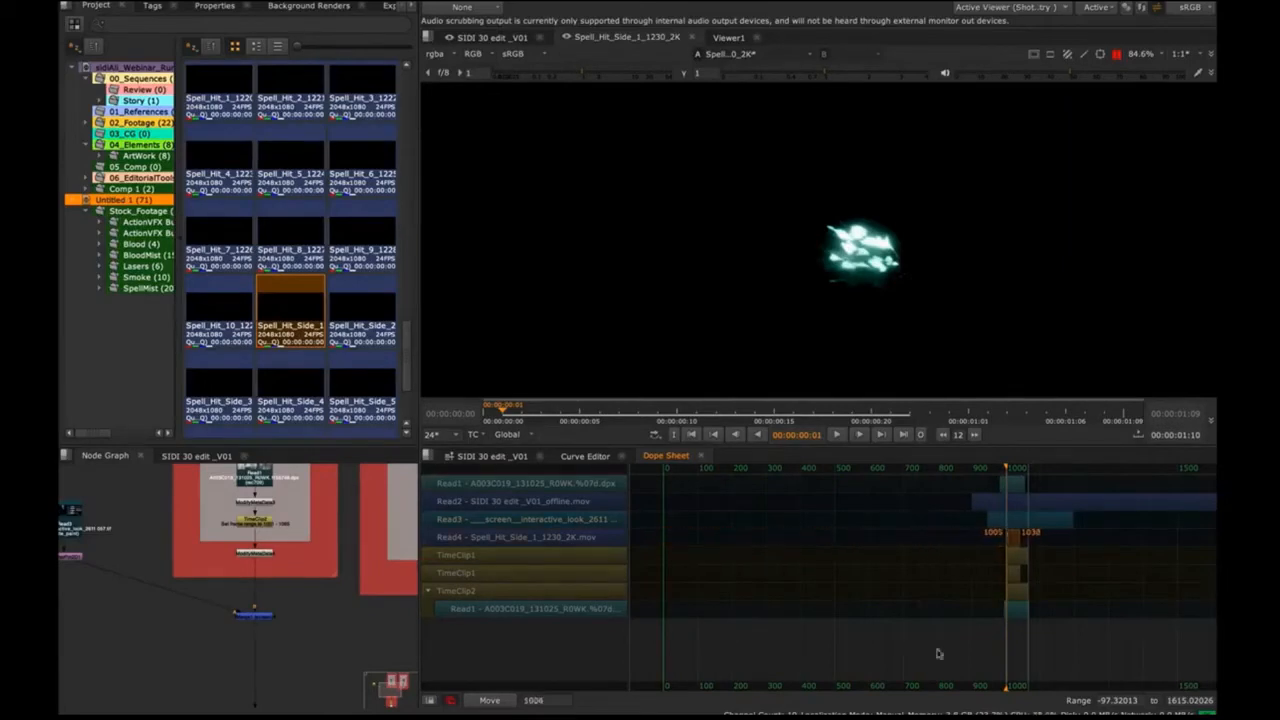
Combine the Spell_Hit_Side_1 clip with the corner-pinned artwork through a new Merge node set to screen
scroll(152, 613, down, 3)
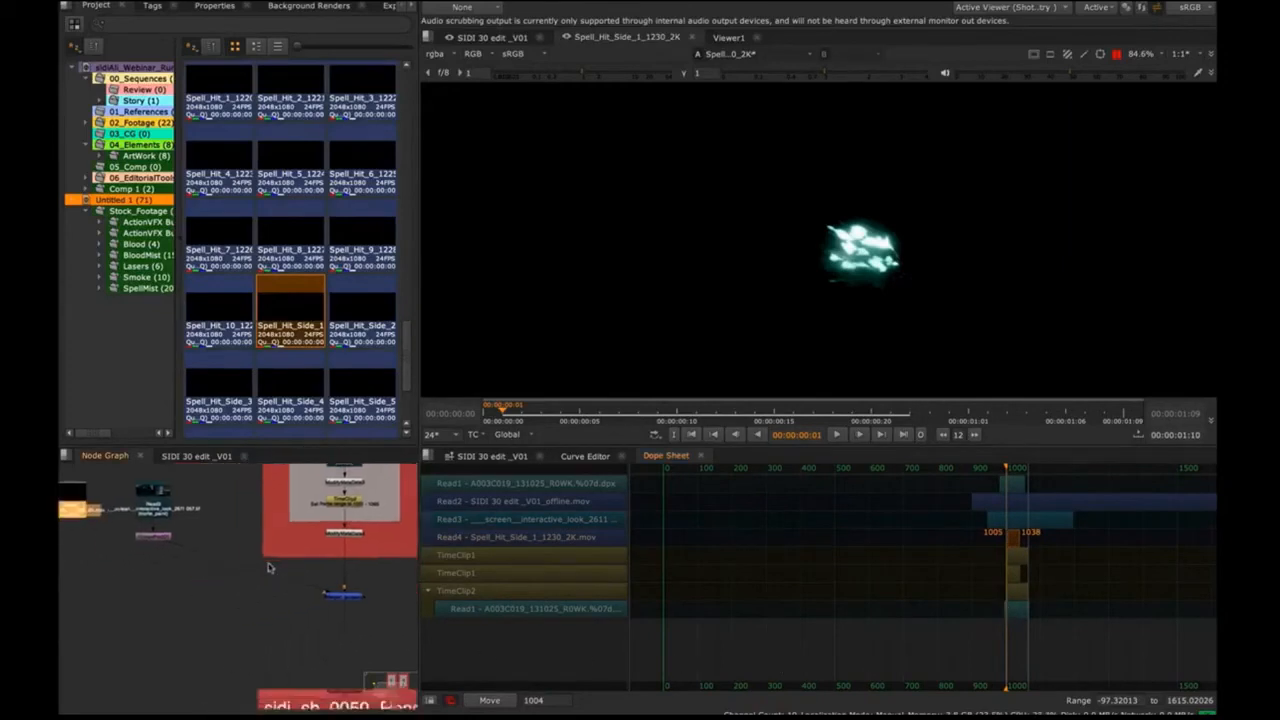
click(126, 533)
drag(126, 533, 235, 610)
key(m)
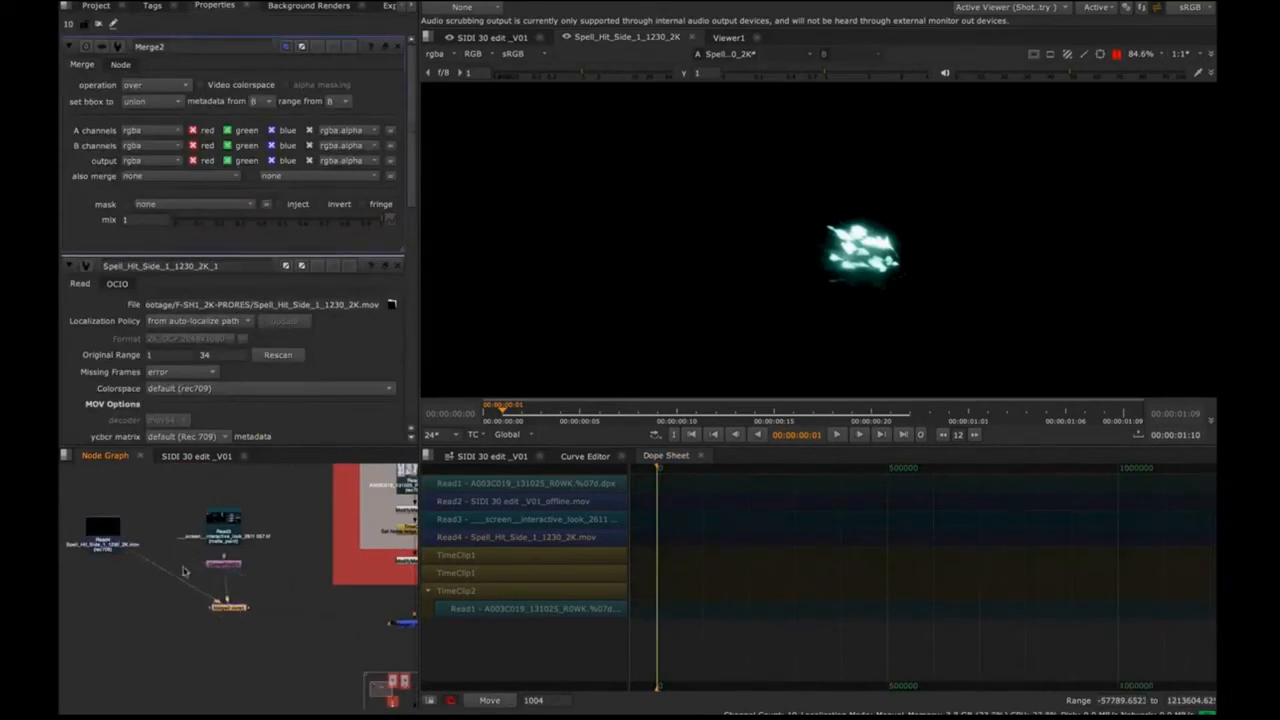
click(179, 86)
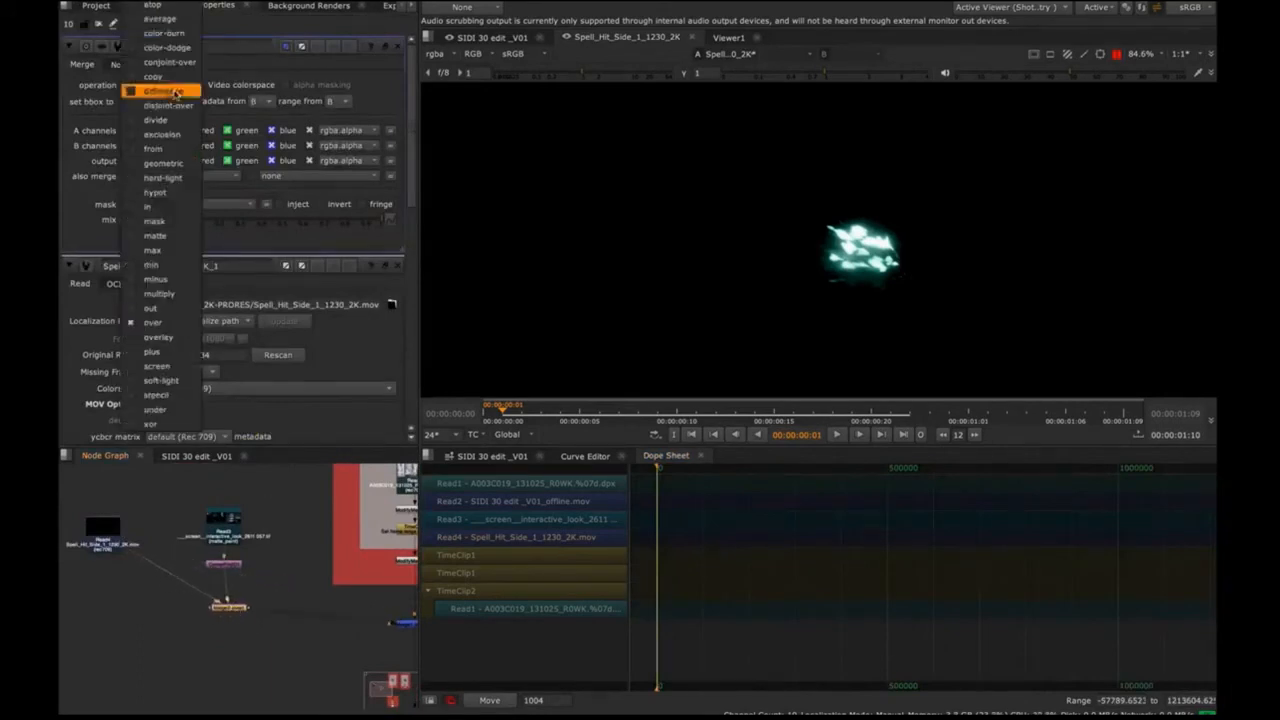
click(169, 369)
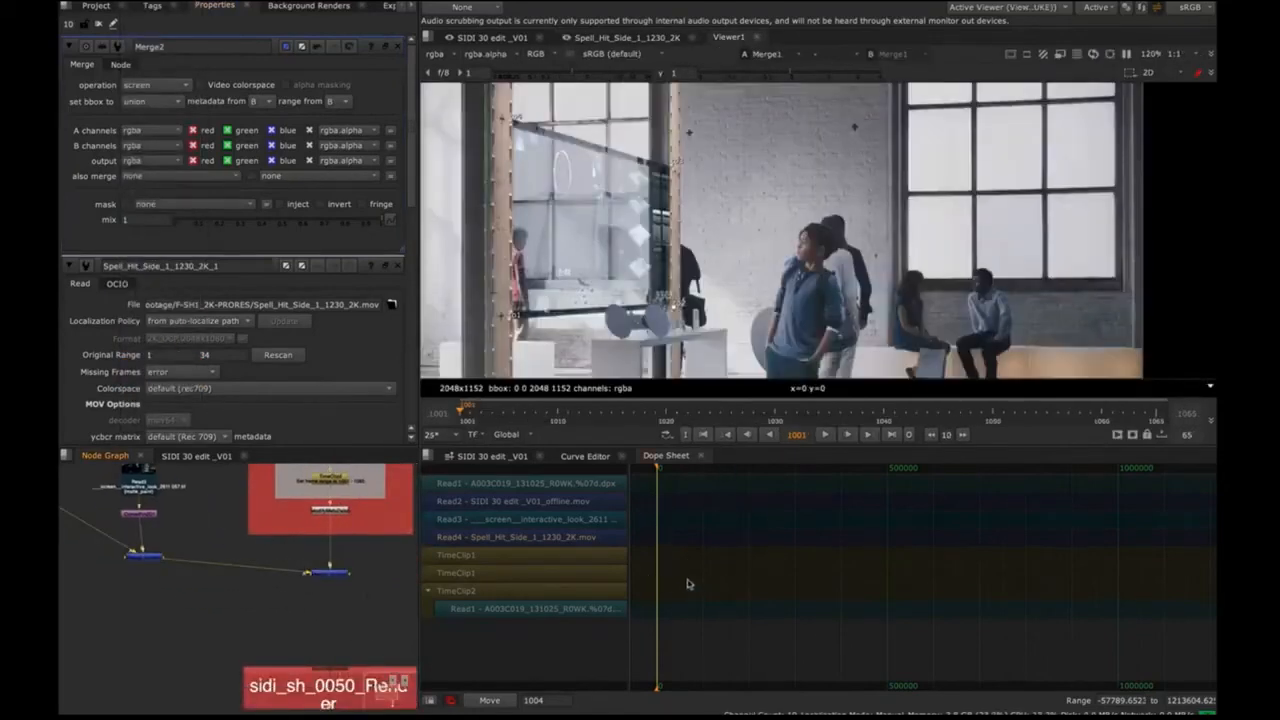
Trim the start of the interactive look artwork to frame 979 in the Dope Sheet, and shift the clip by -54 frames to span 925–1141
scroll(703, 580, up, 4)
drag(771, 606, 1078, 595)
scroll(842, 579, up, 1)
drag(1021, 640, 908, 476)
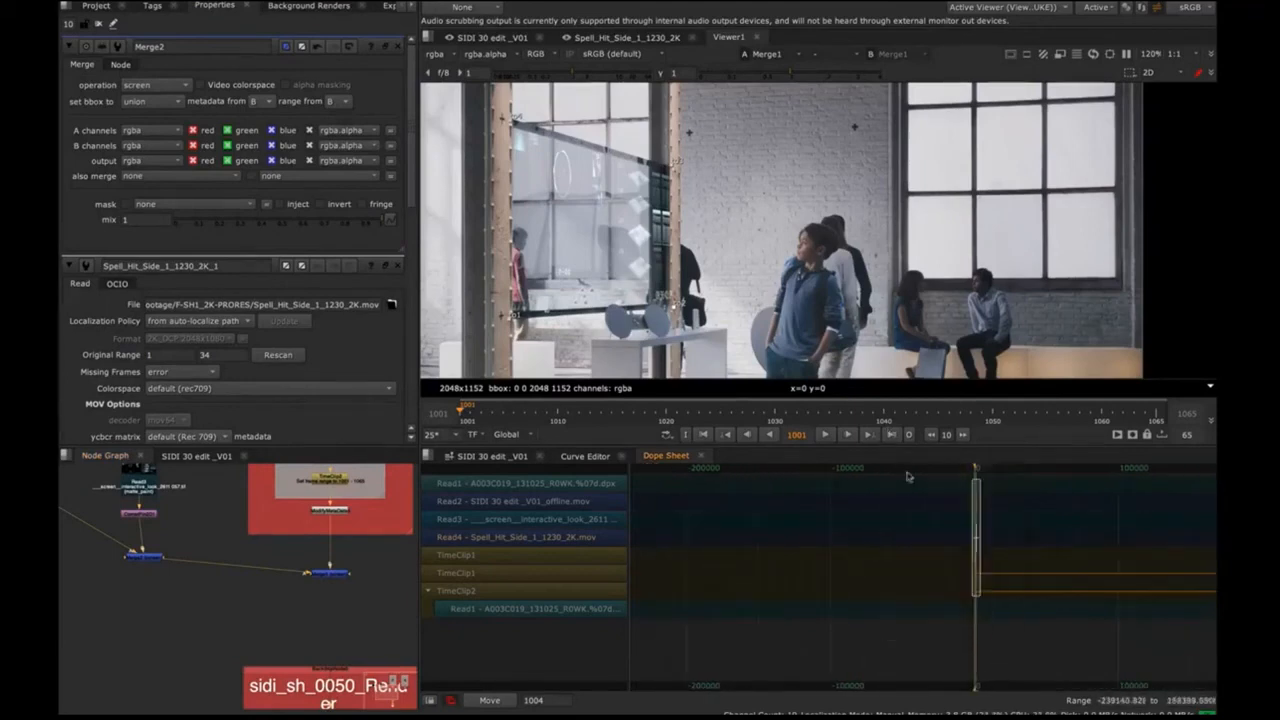
key(f)
click(846, 643)
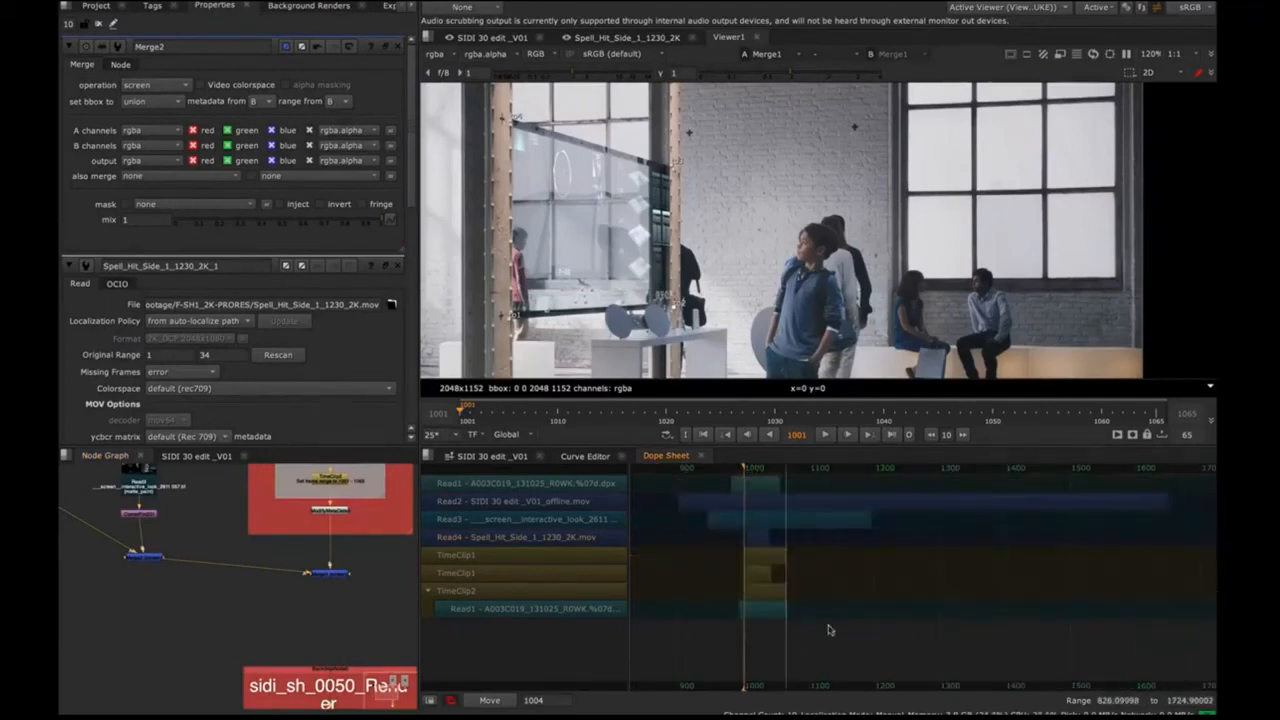
click(711, 520)
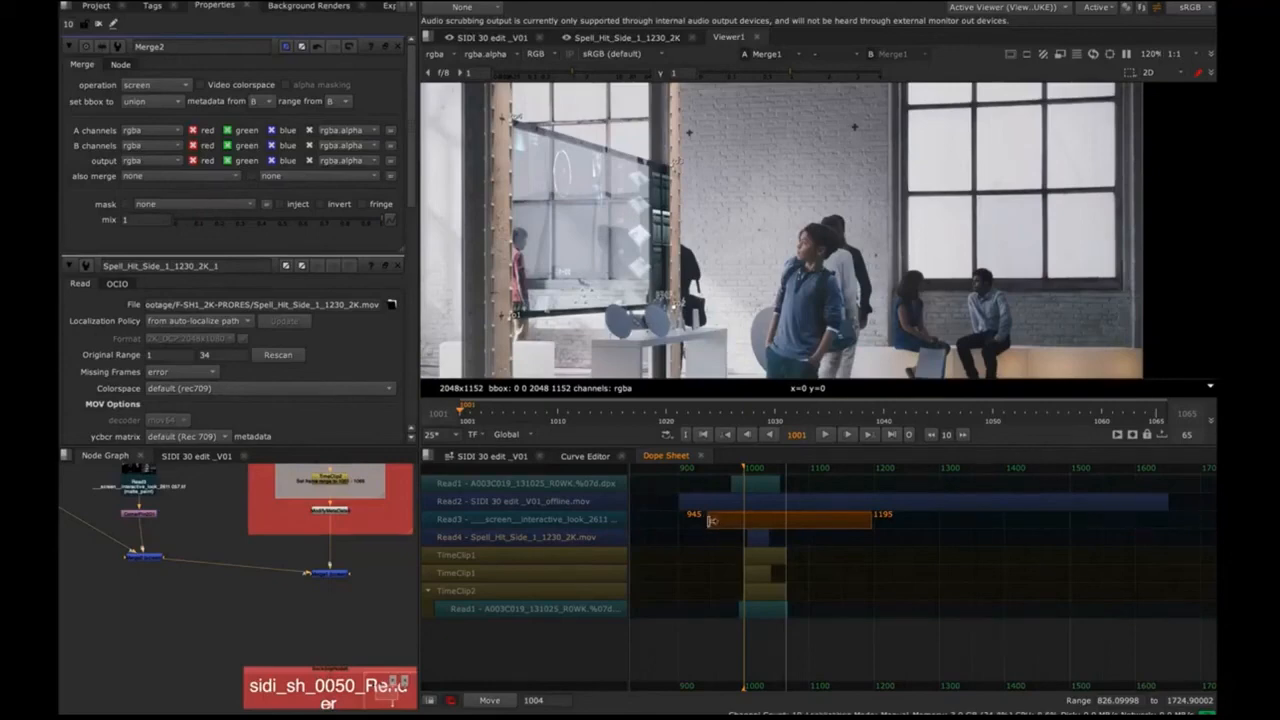
drag(711, 521, 734, 521)
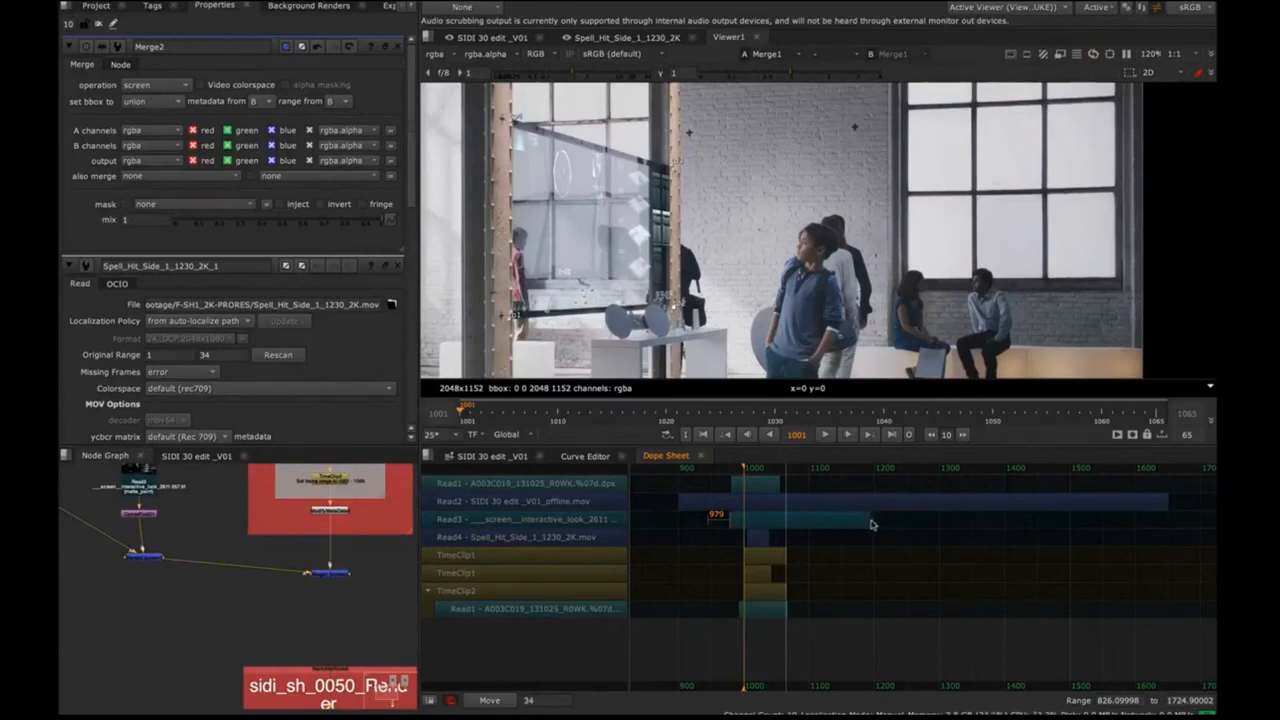
drag(869, 520, 837, 522)
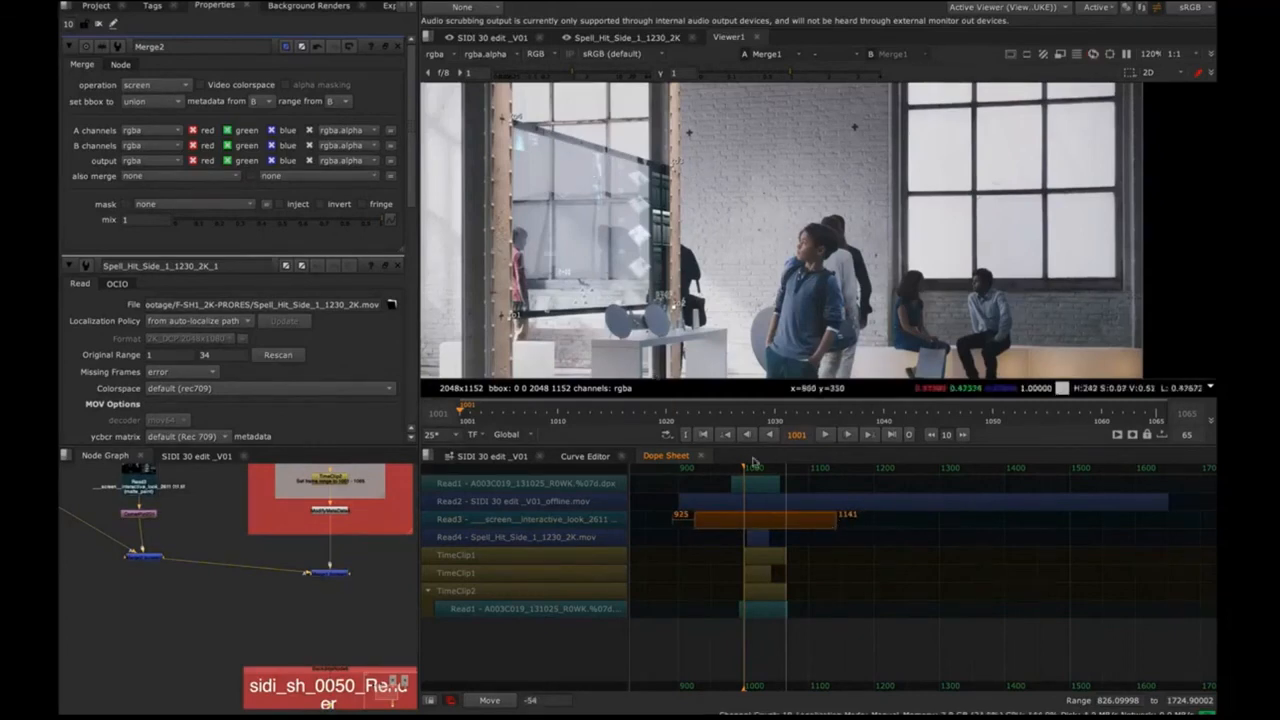
Add a Transform node below the Spell_Hit_Side_1 clip, scaling it to about 0.427 and translating it to x -298.5, y 191.5 over the glass panel
click(760, 537)
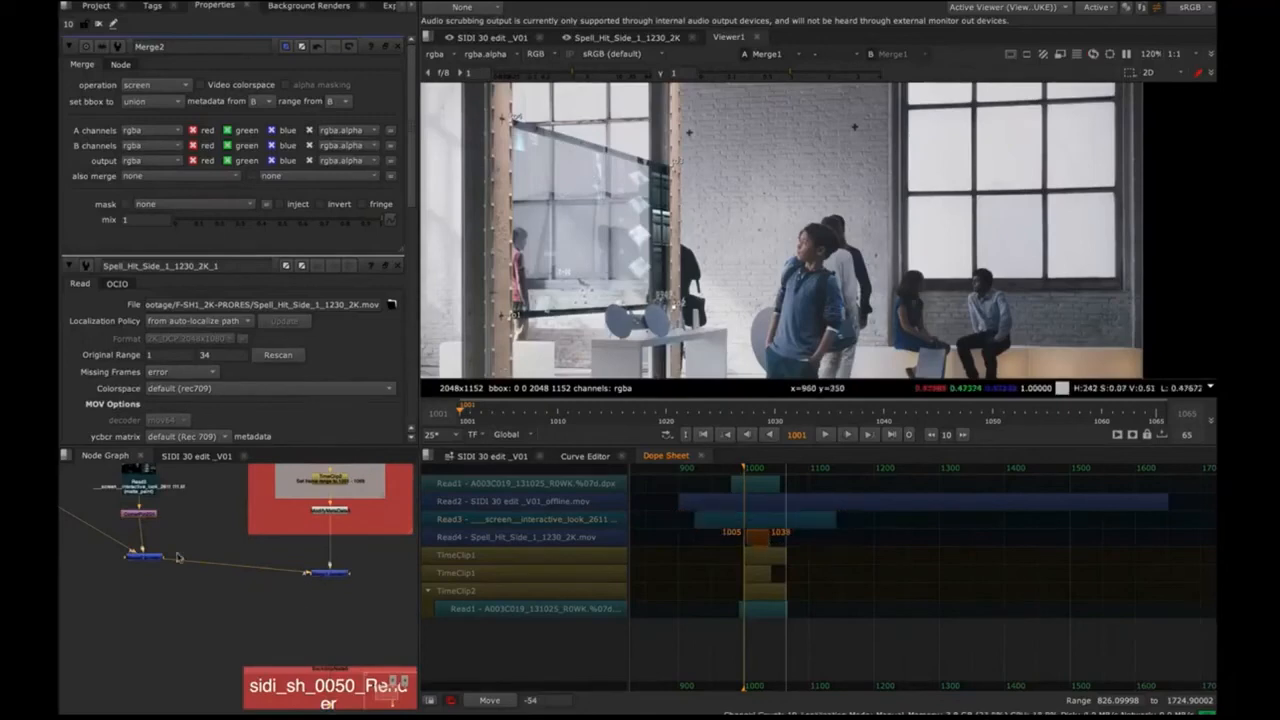
drag(180, 509, 285, 556)
click(130, 535)
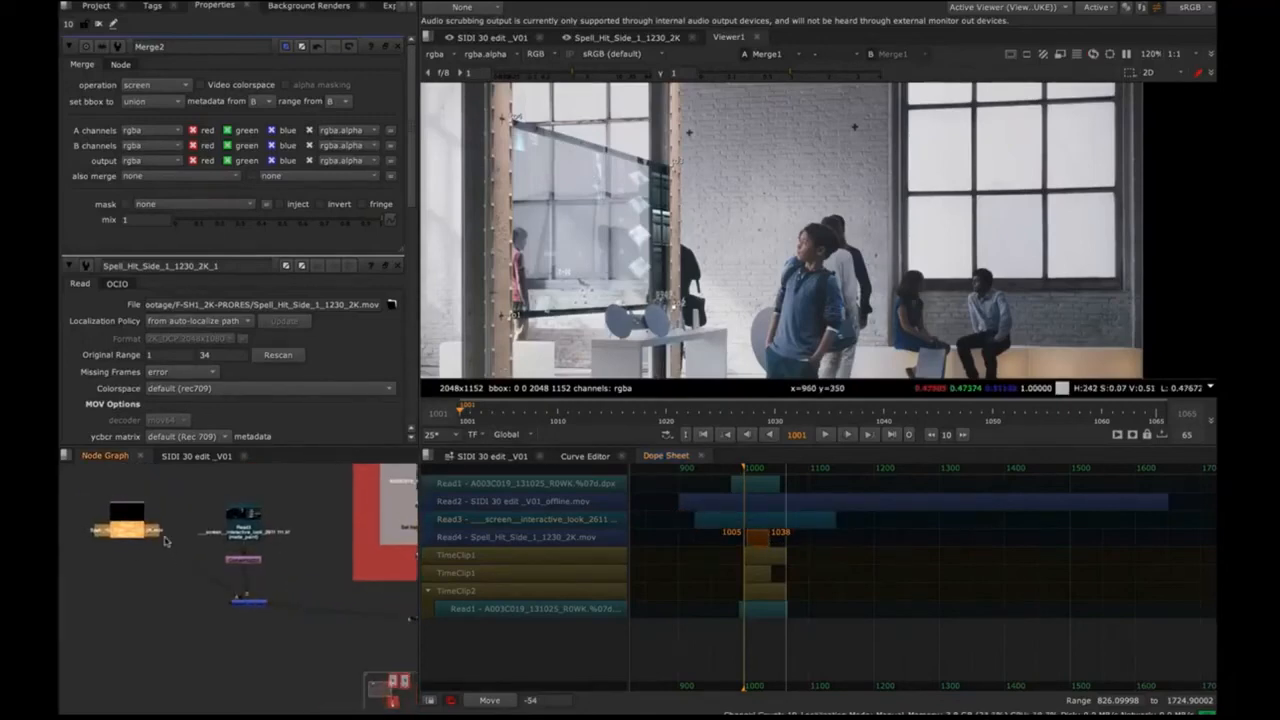
key(t)
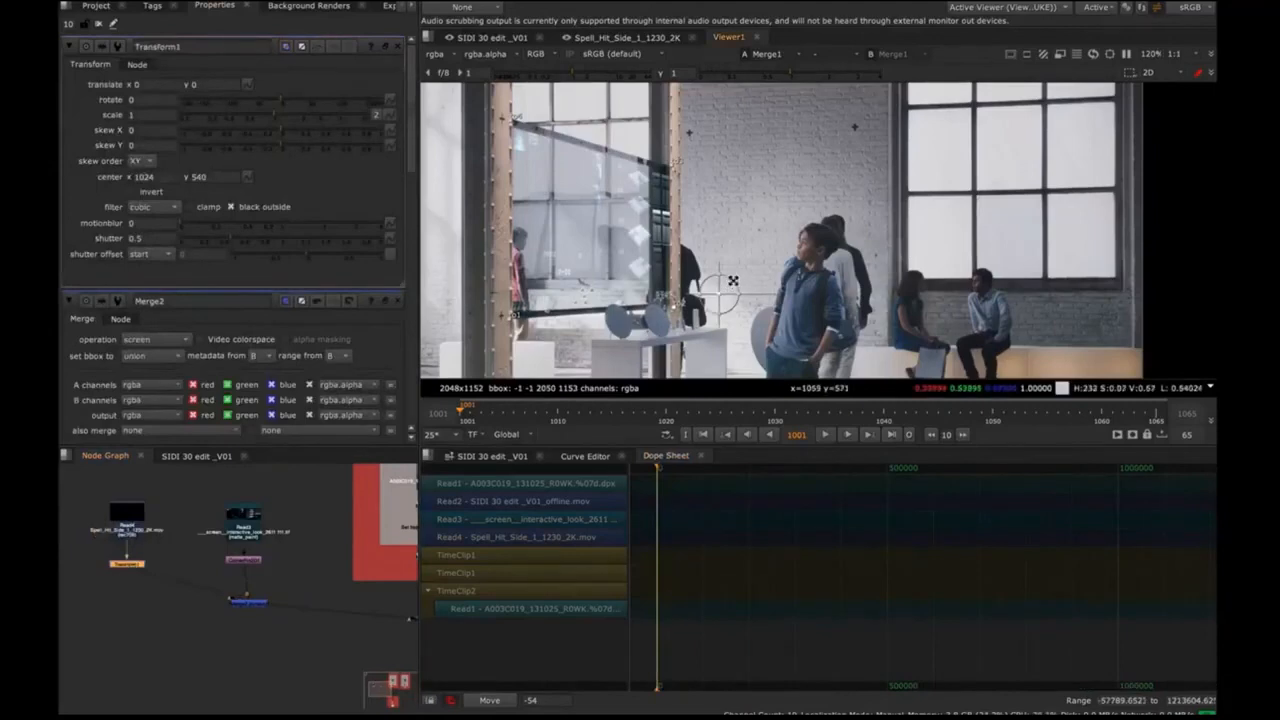
drag(731, 281, 594, 215)
Shift the Spell_Hit_Side_1 clip by -3 frames in the Dope Sheet to span 1002–1035, checking the composite at frame 1018
drag(722, 662, 660, 592)
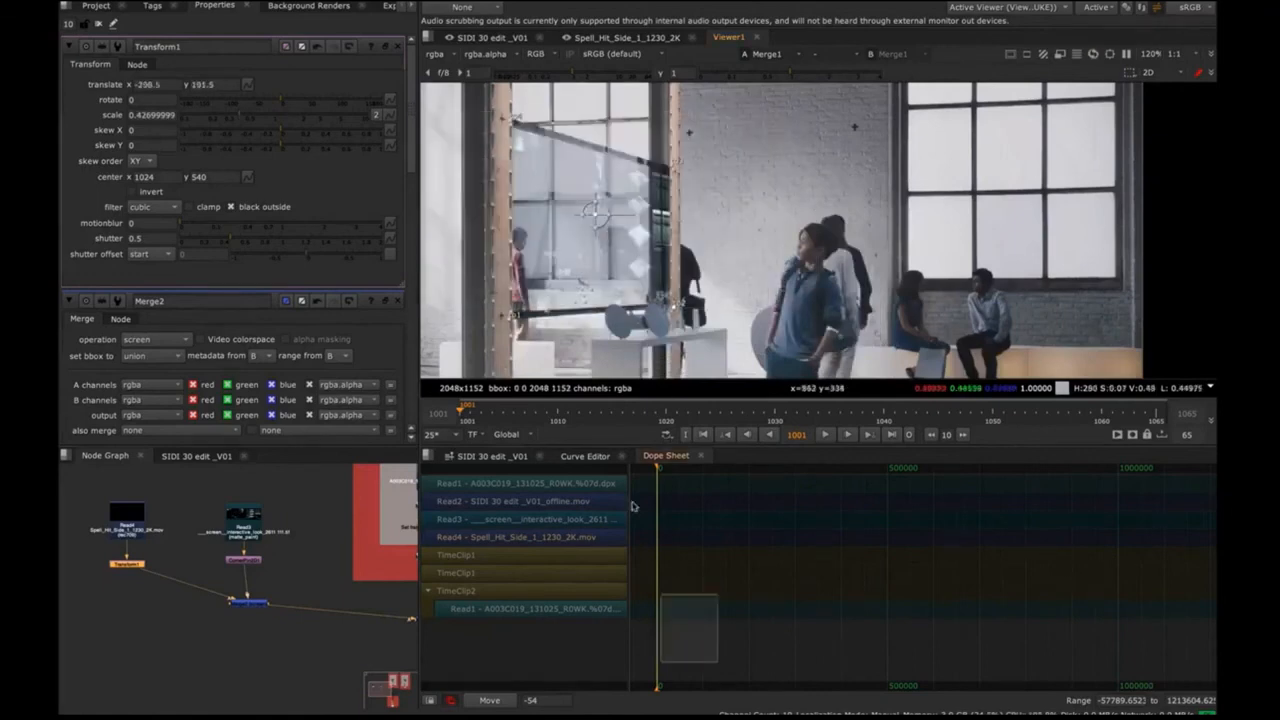
key(f)
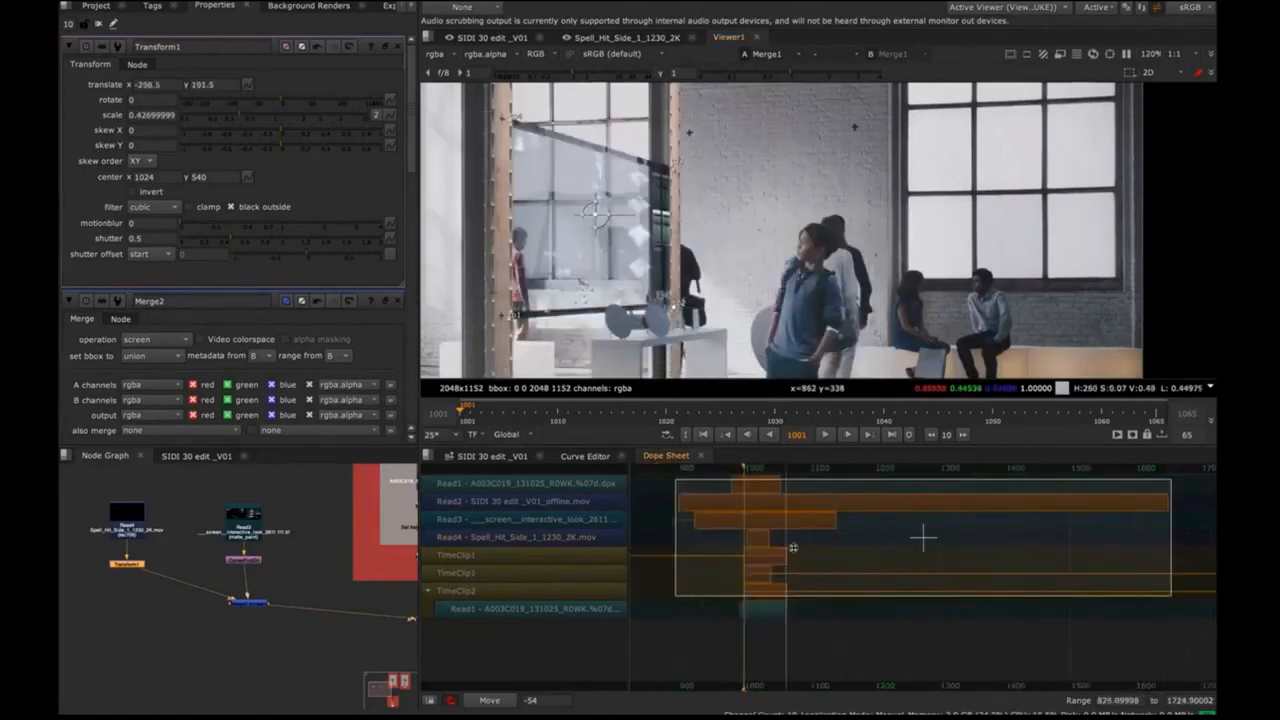
click(702, 626)
click(761, 536)
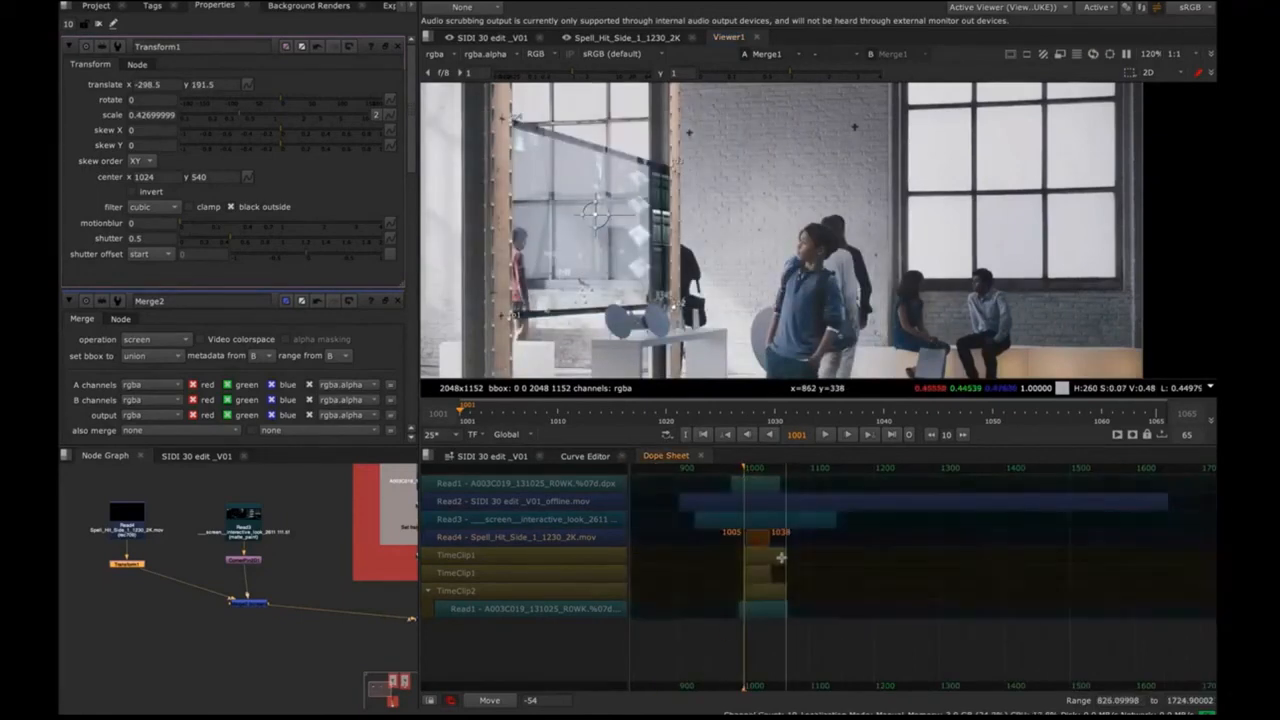
drag(748, 465, 759, 472)
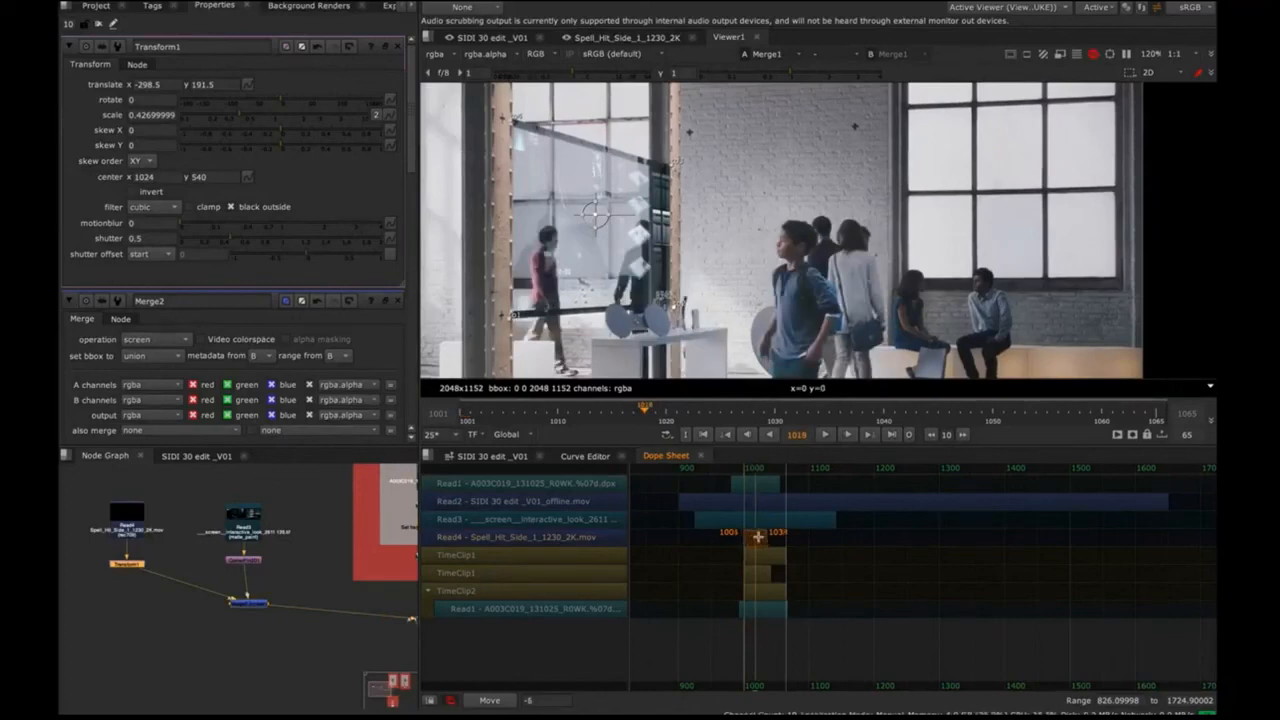
drag(760, 536, 757, 536)
Try the multiply operation on the Merge node joining the spell effect and the artwork, and set it back to screen
double_click(248, 601)
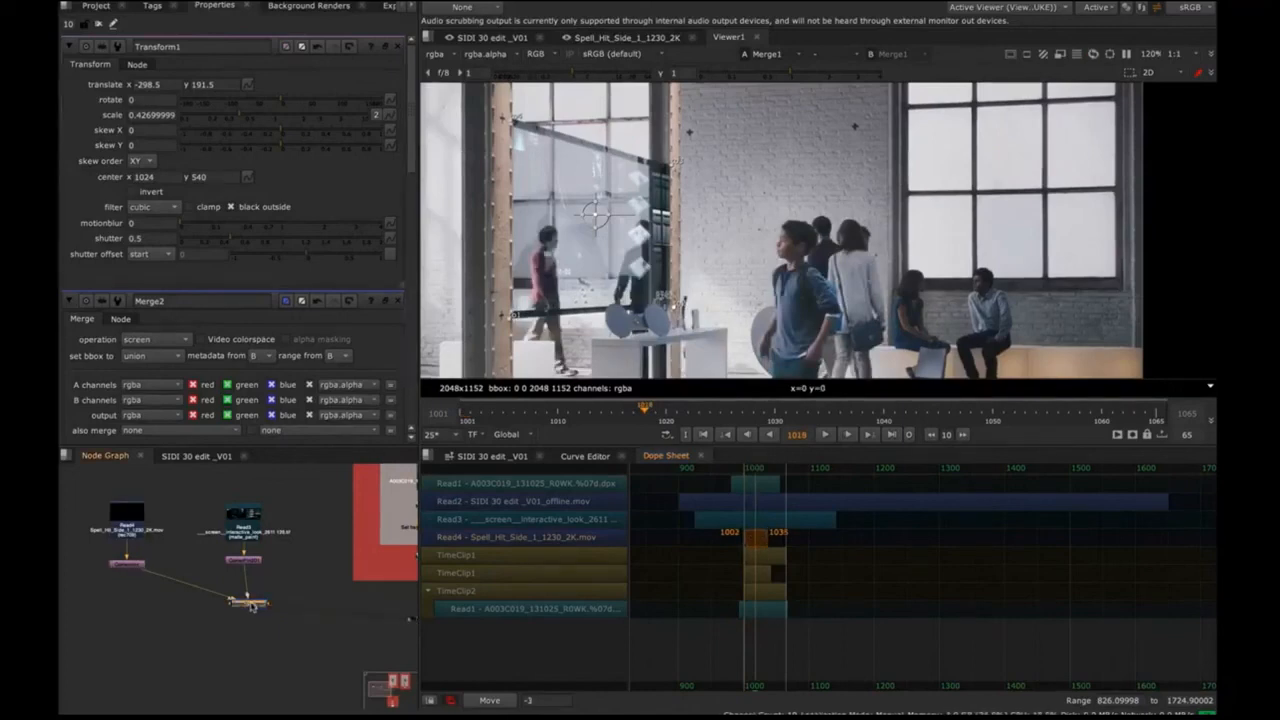
click(164, 86)
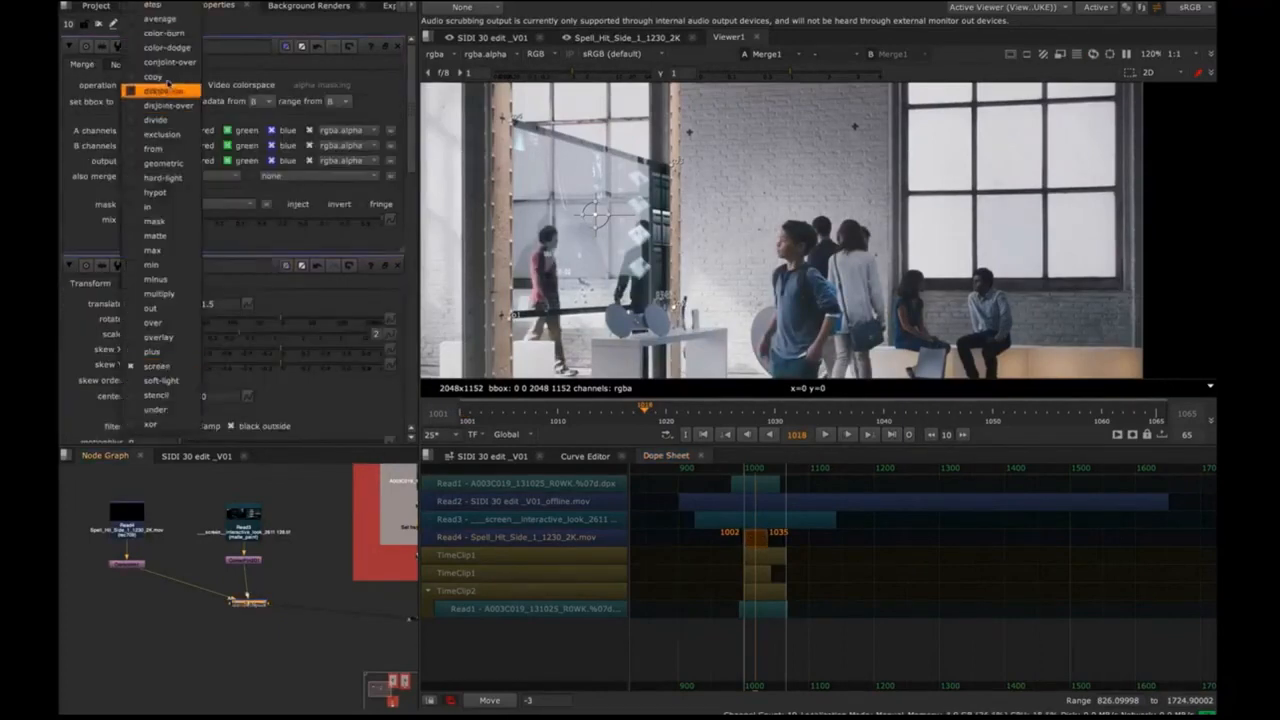
click(173, 294)
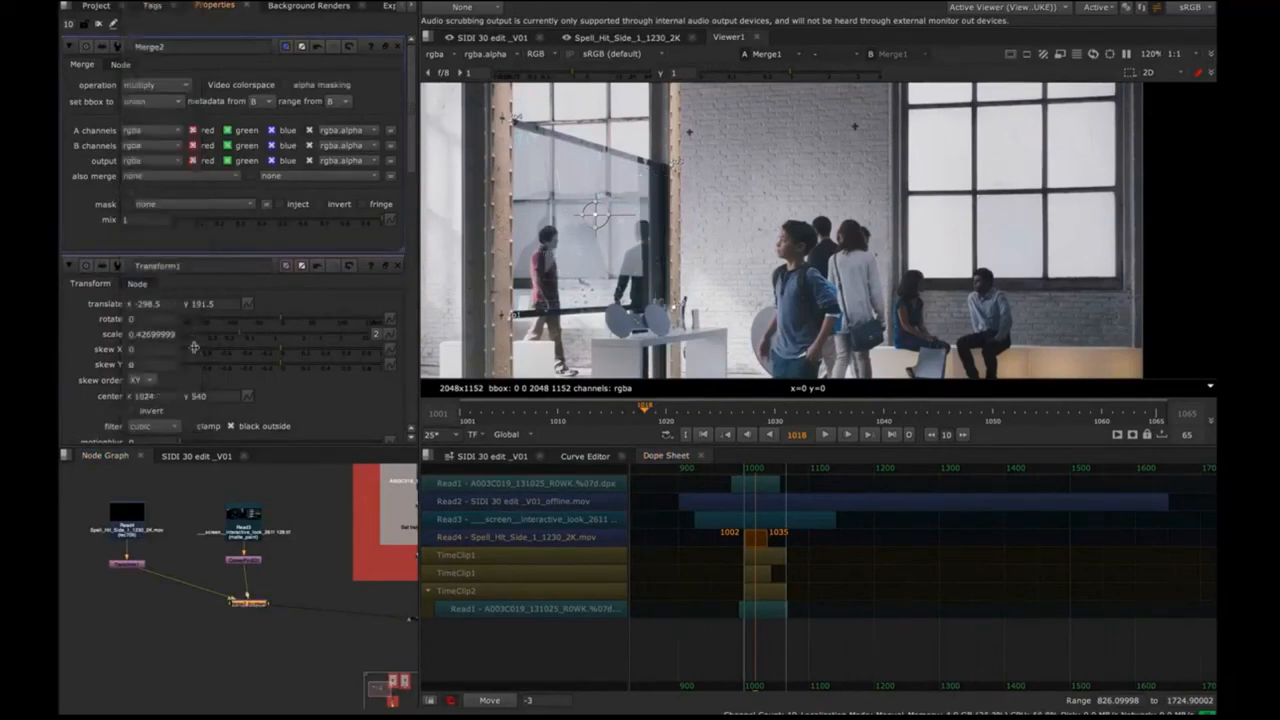
click(170, 82)
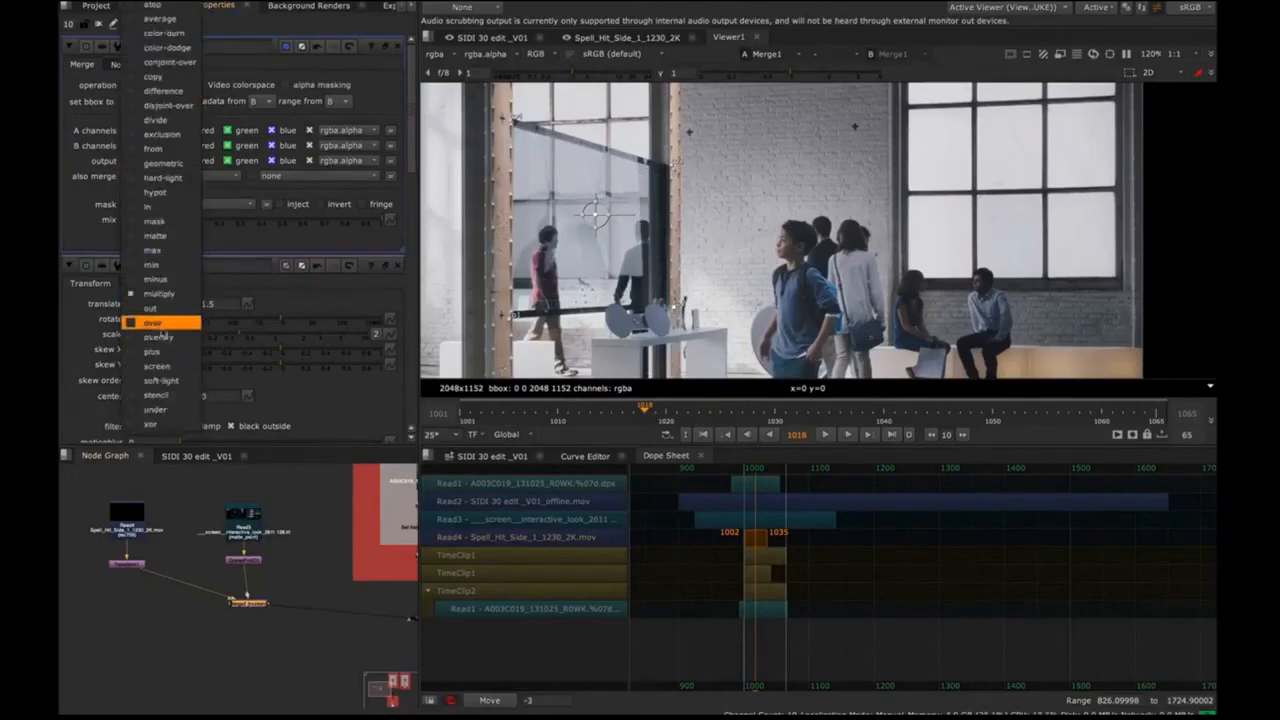
click(157, 366)
Return from the shot's node tree to the SIDI 30 edit _V01 timeline
click(210, 514)
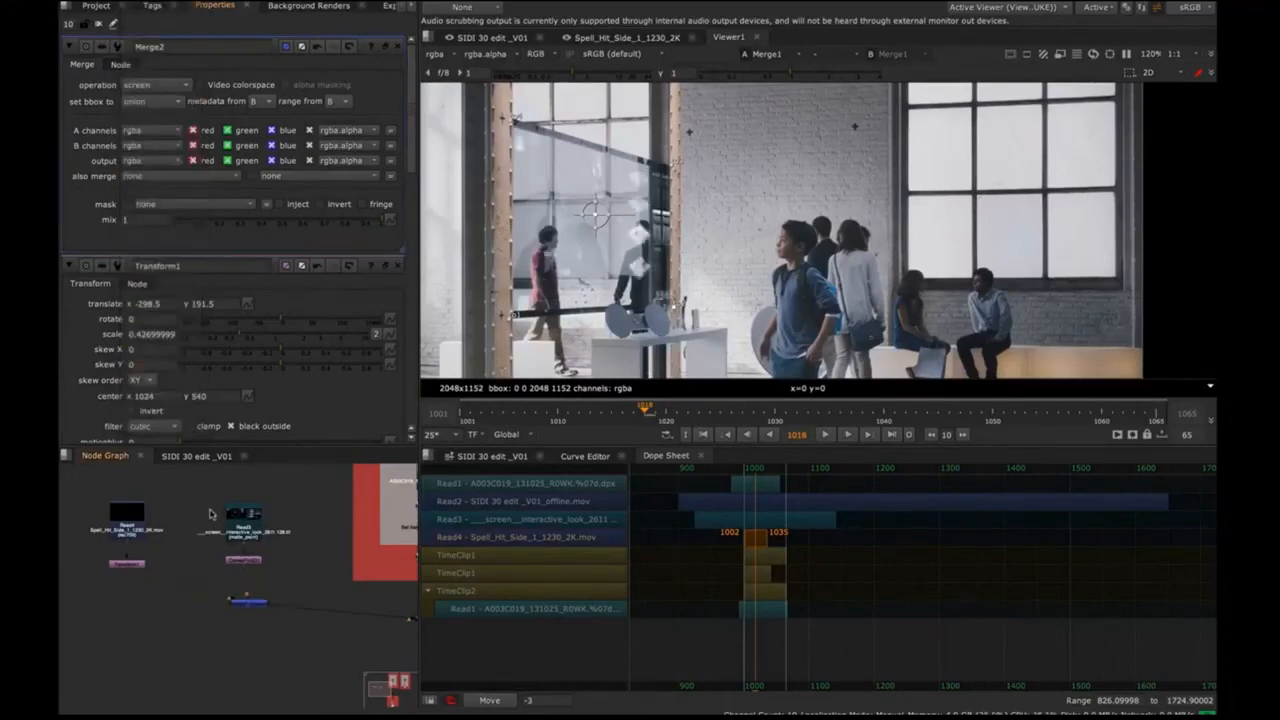
drag(284, 509, 158, 517)
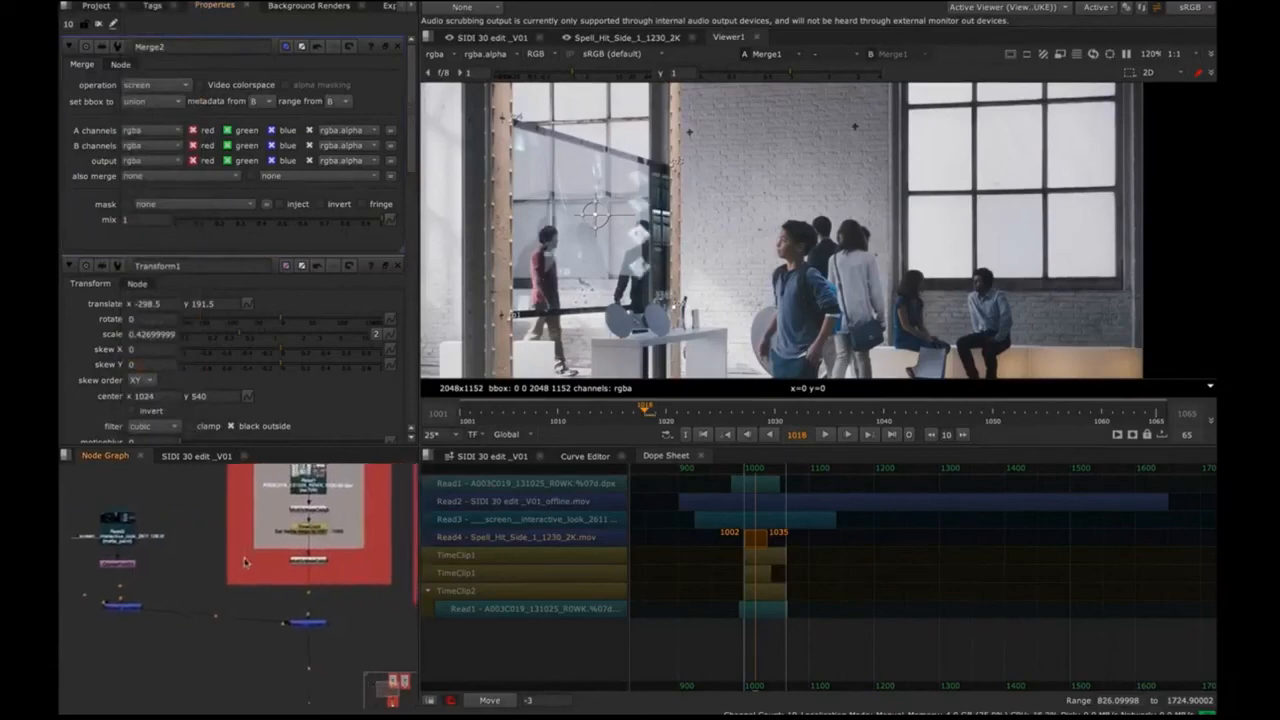
drag(313, 567, 283, 569)
scroll(283, 569, down, 6)
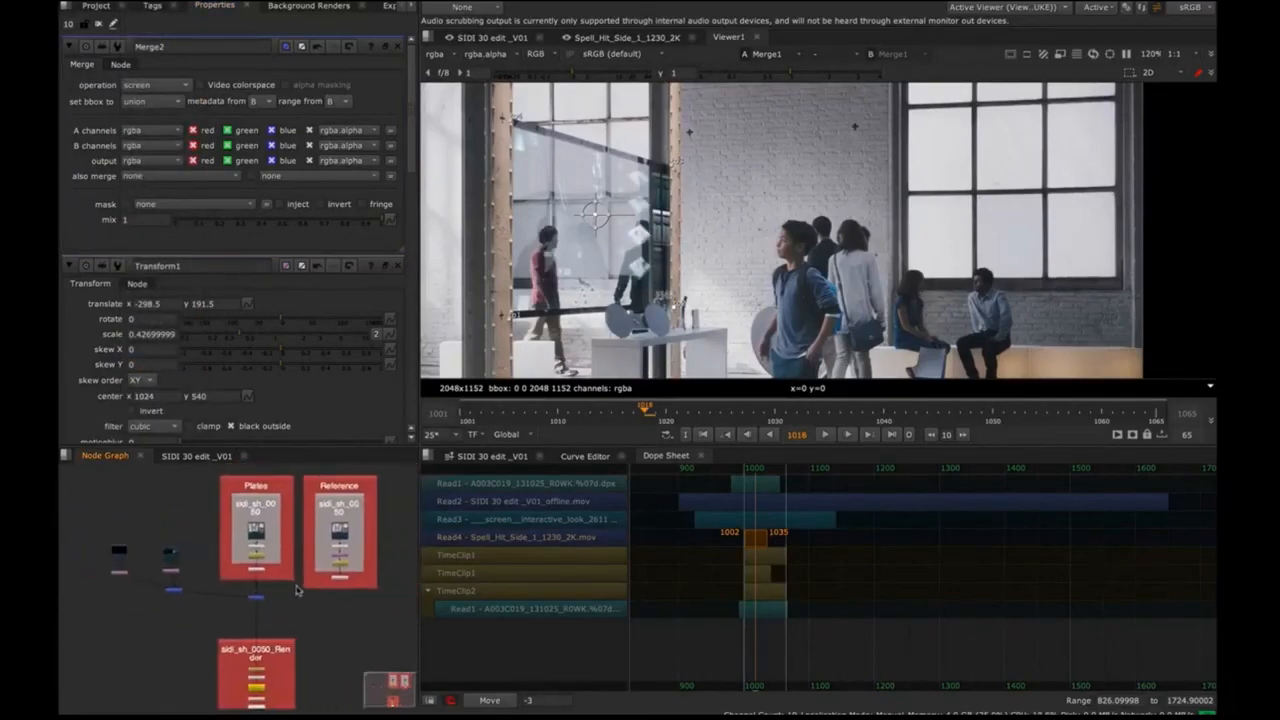
scroll(287, 597, up, 3)
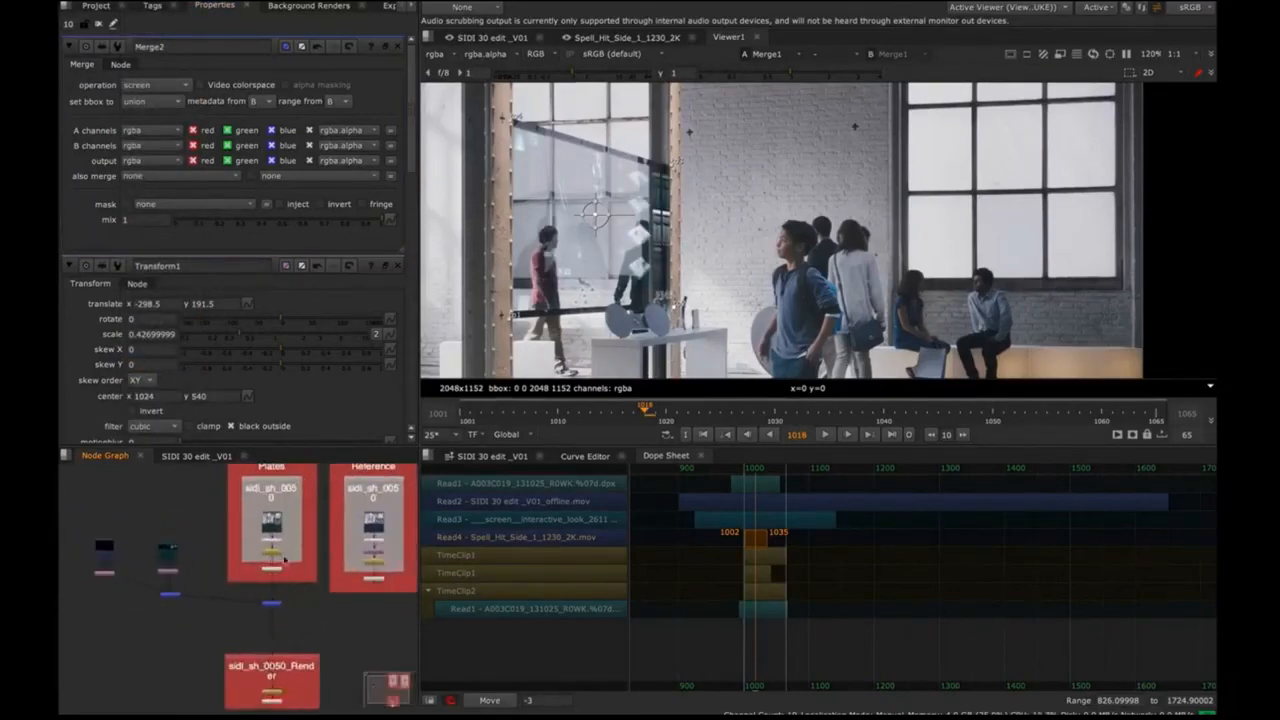
click(497, 456)
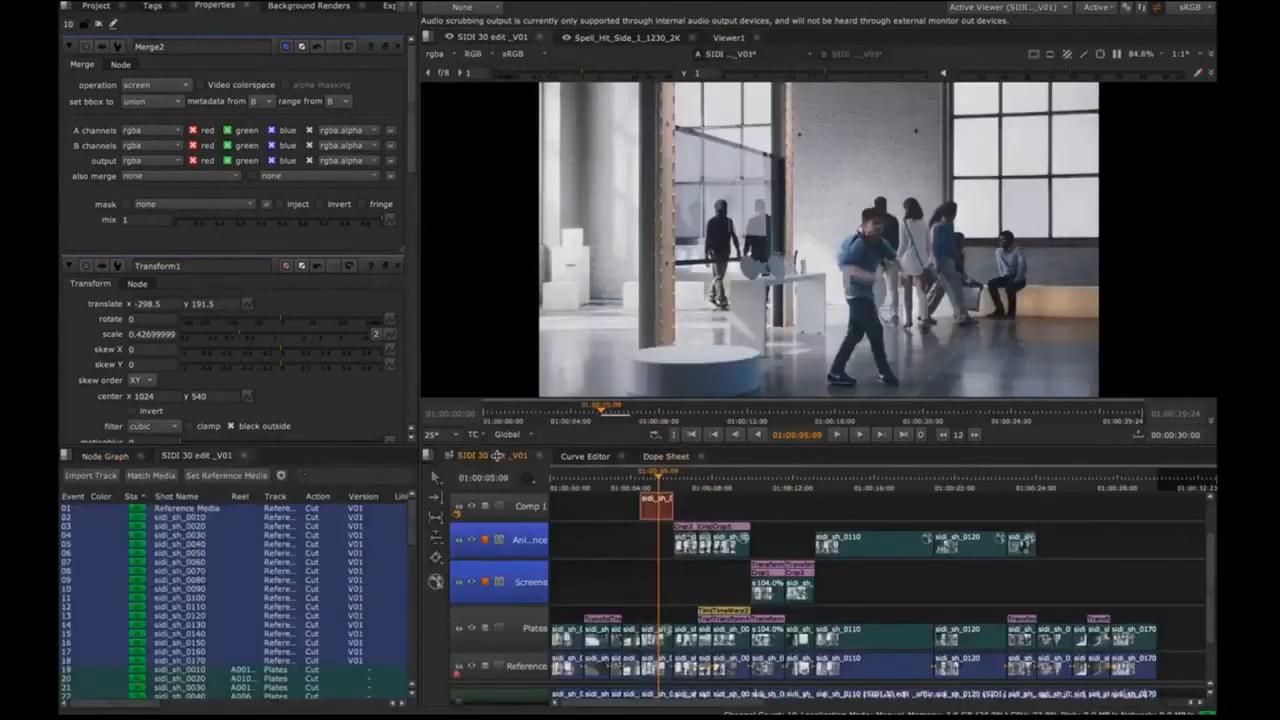